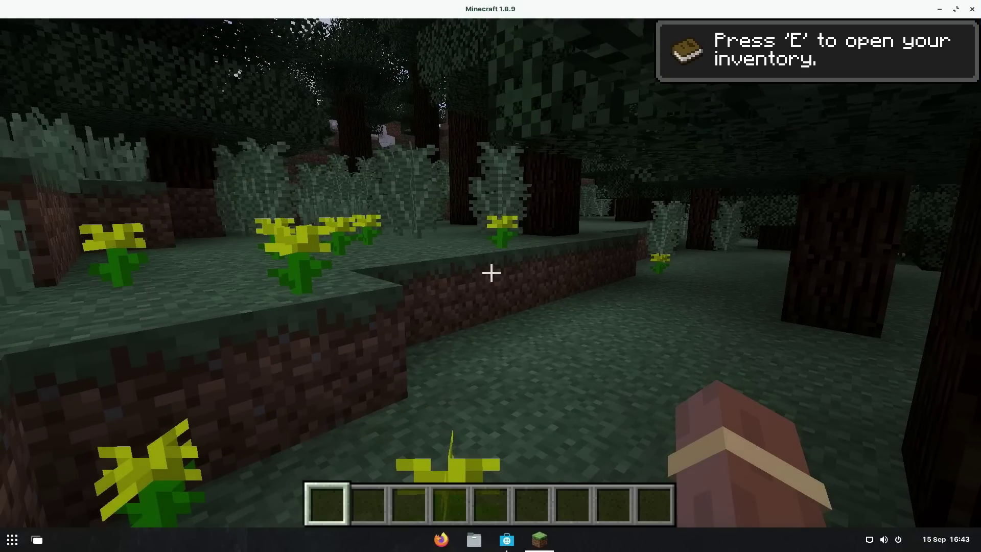
# Show the F3 debug overlay, then walk forward and jump through the taiga forest
pyautogui.press('F3')
pyautogui.press('w')
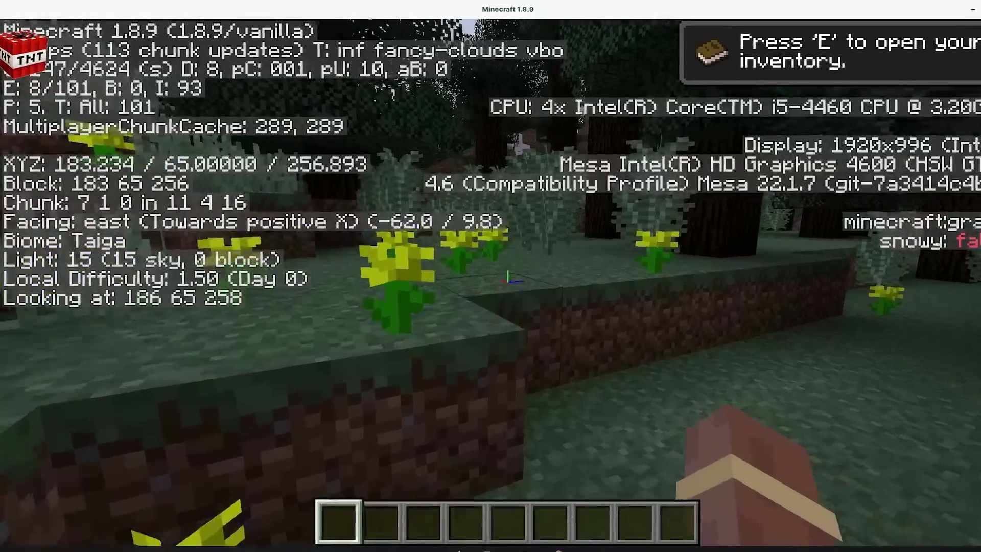
pyautogui.press('space')
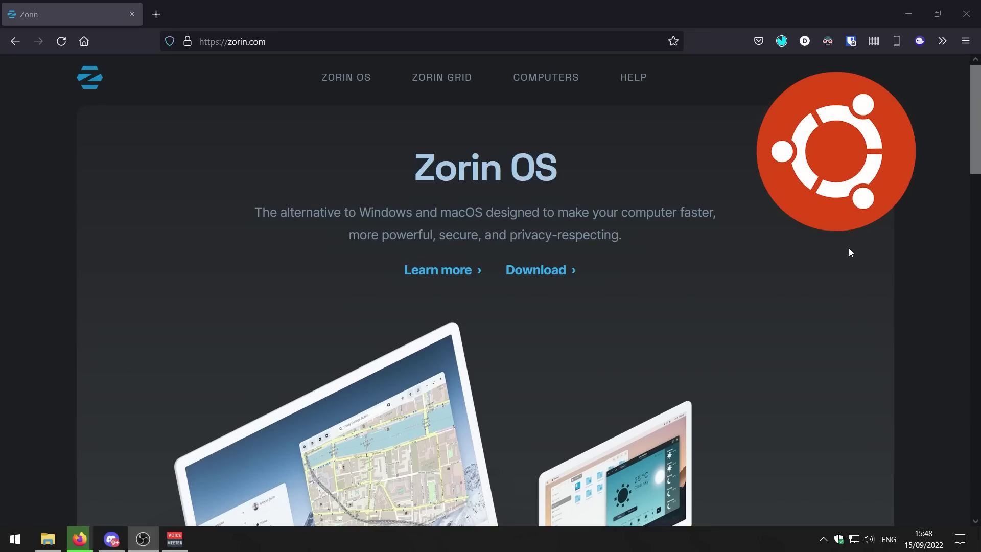
# Scroll down through the zorin.com home page
pyautogui.scroll(-4, 736, 276)
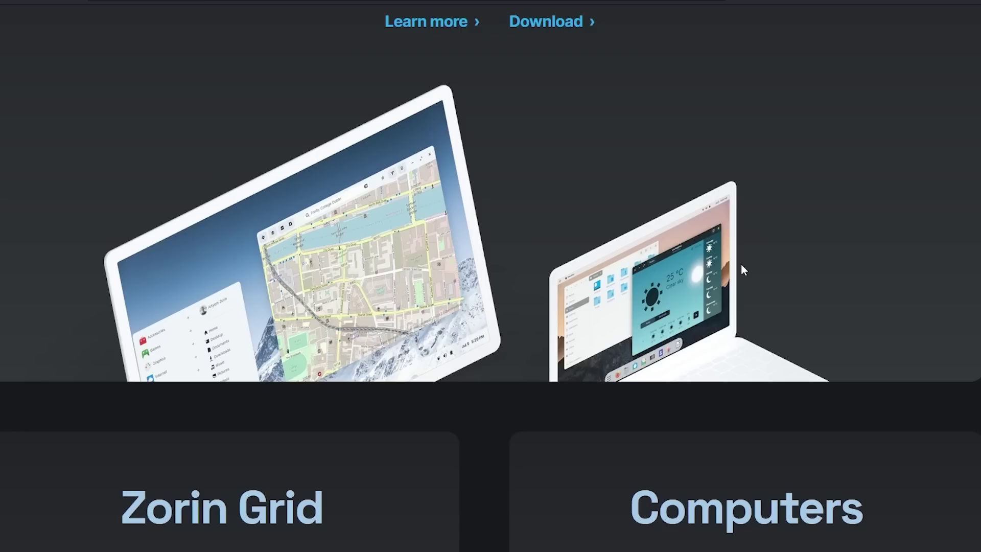
pyautogui.scroll(-7, 741, 263)
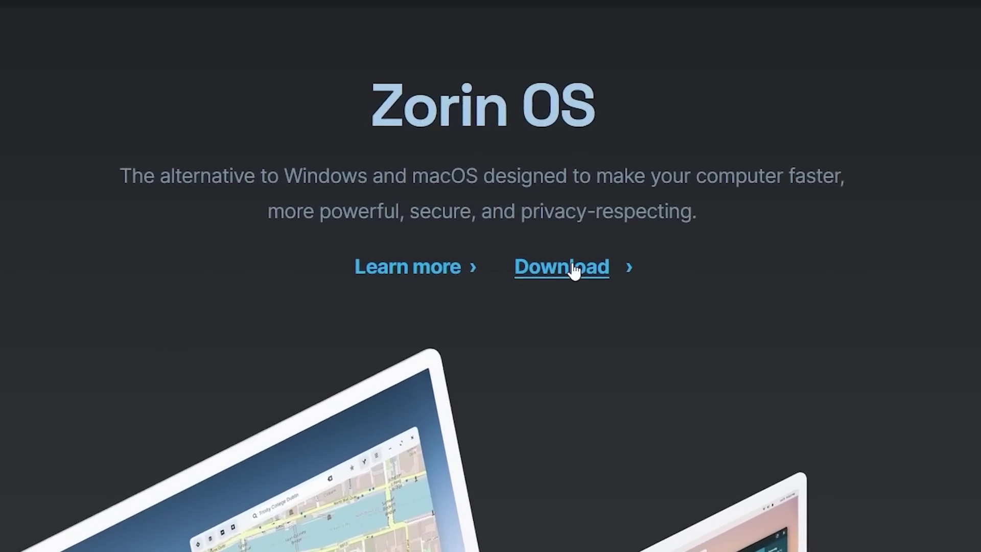
# Open the Zorin OS download page and scroll past the Pro panel to the Core and Lite cards
pyautogui.click(541, 270)
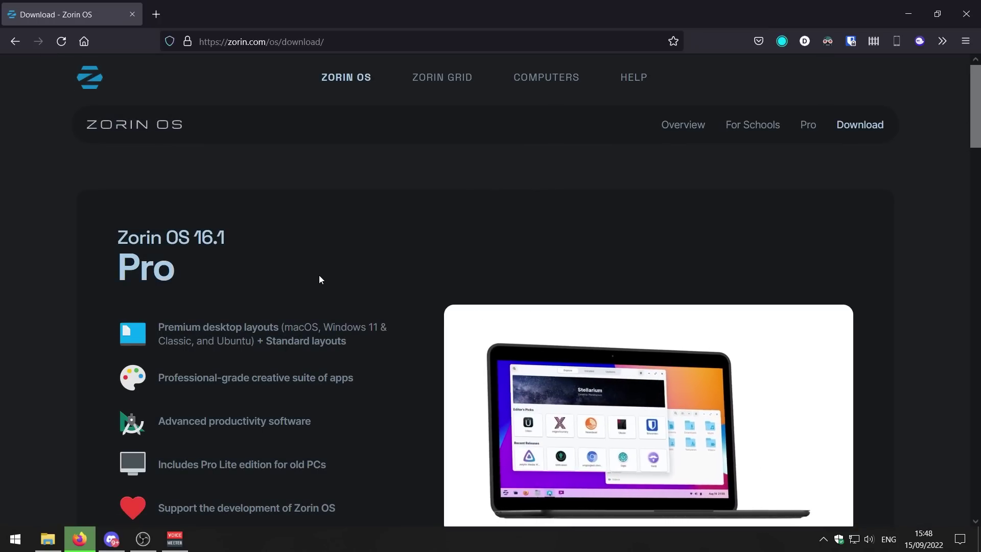
pyautogui.scroll(-3, 324, 277)
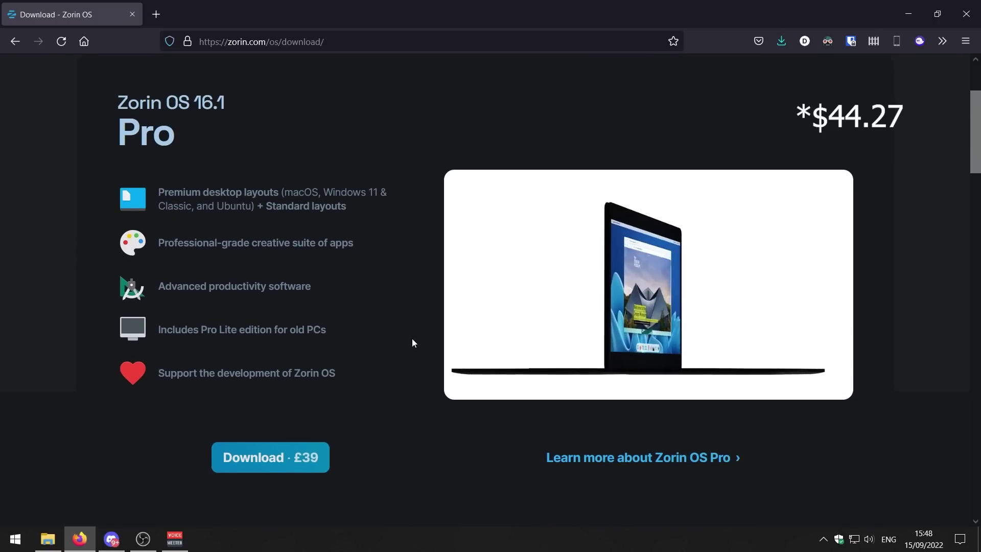
pyautogui.scroll(-5, 412, 338)
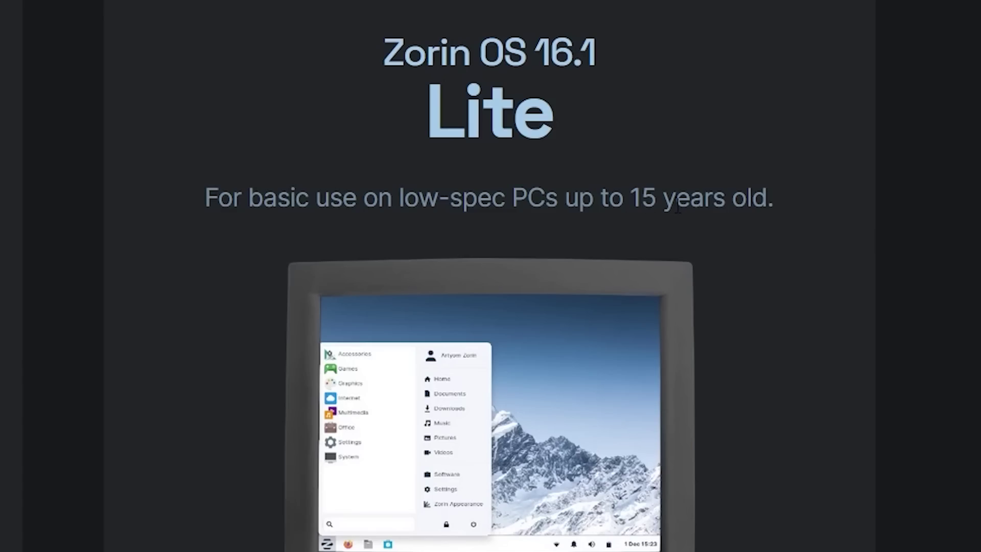
pyautogui.scroll(-3, 714, 411)
pyautogui.scroll(5, 718, 424)
pyautogui.scroll(-2, 695, 434)
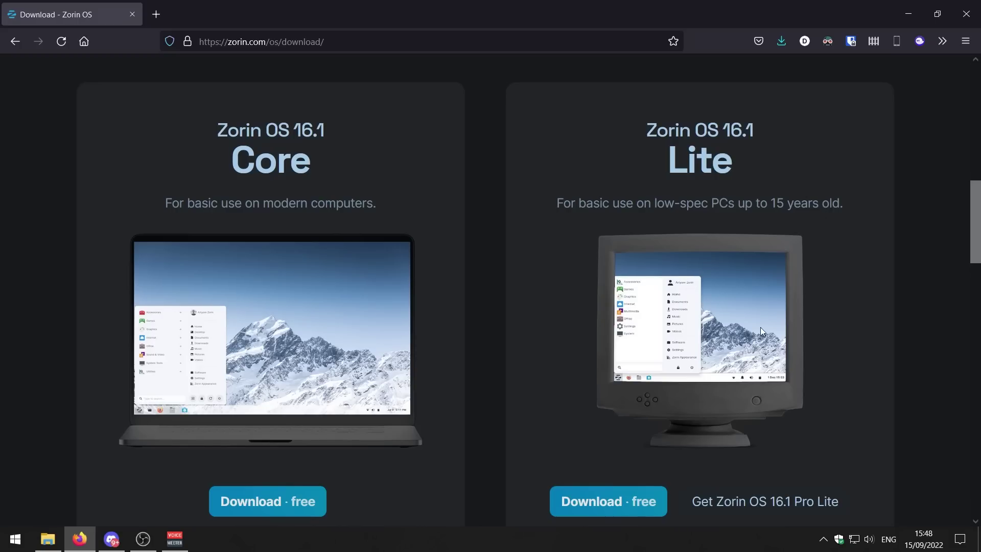
pyautogui.scroll(-1, 682, 312)
pyautogui.scroll(1, 605, 295)
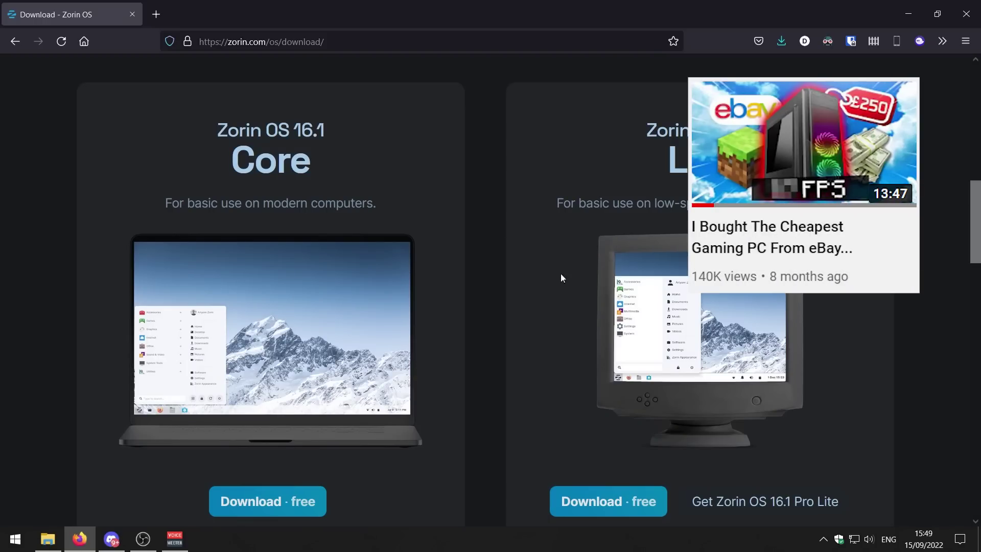
pyautogui.scroll(-1, 437, 305)
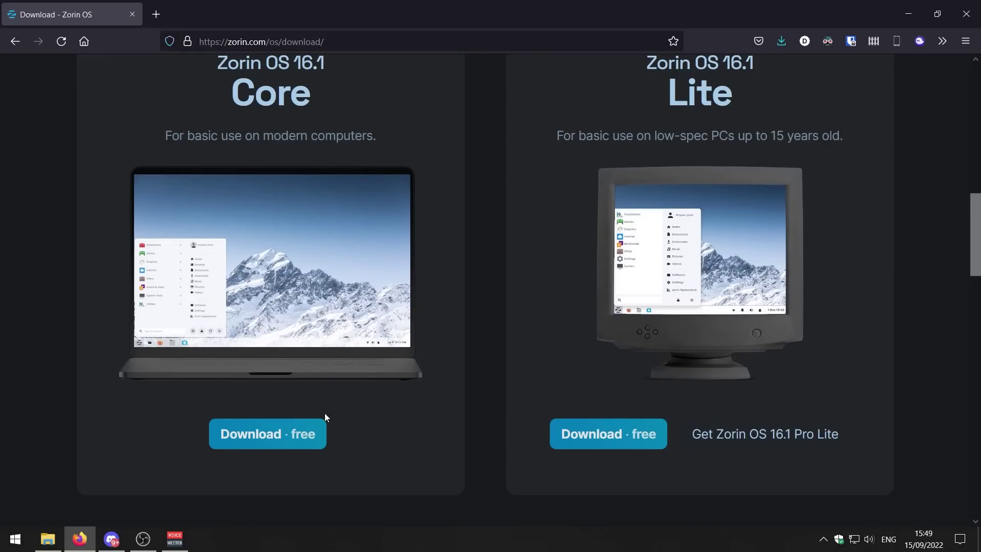
# Download the free Zorin OS 16.1 Core ISO, skipping the newsletter, and drag it onto the desktop
pyautogui.click(286, 434)
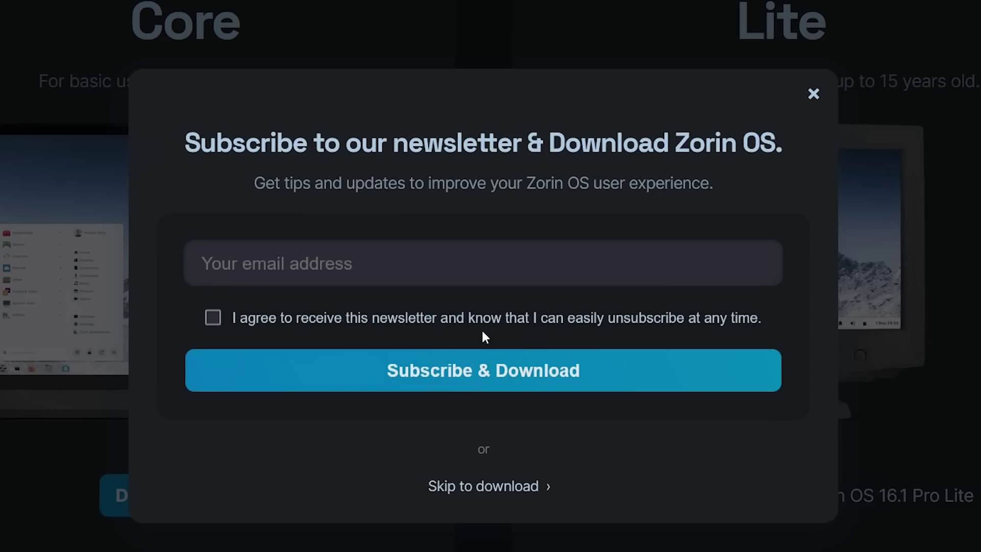
pyautogui.click(465, 492)
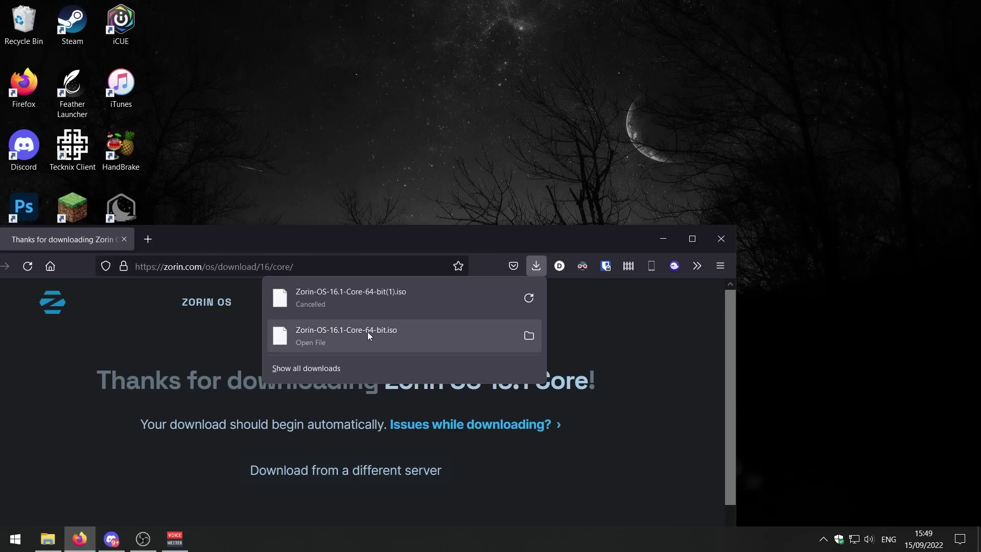
pyautogui.moveTo(367, 332); pyautogui.dragTo(495, 164)
pyautogui.click(664, 239)
pyautogui.moveTo(670, 267); pyautogui.dragTo(409, 77)
pyautogui.click(670, 310)
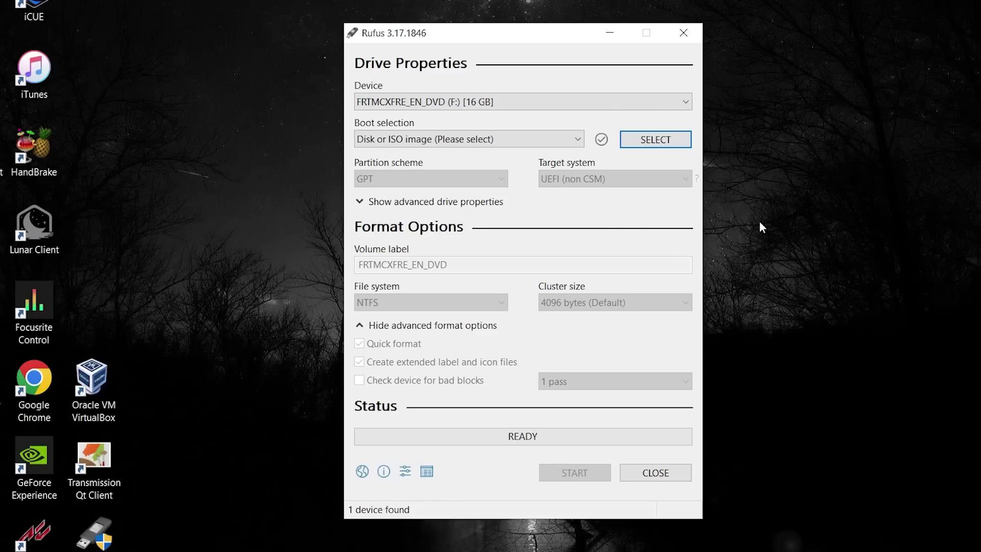
# Write Zorin-OS-16.1-Core-64-bit.iso to the 16 GB USB drive in ISO Image mode, then close Rufus
pyautogui.click(659, 140)
pyautogui.click(815, 394)
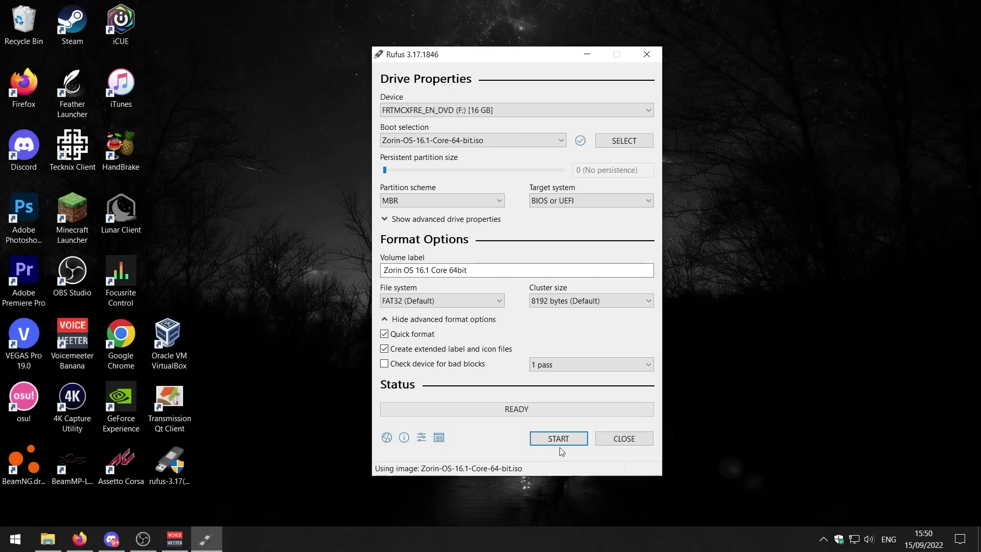
pyautogui.click(563, 551)
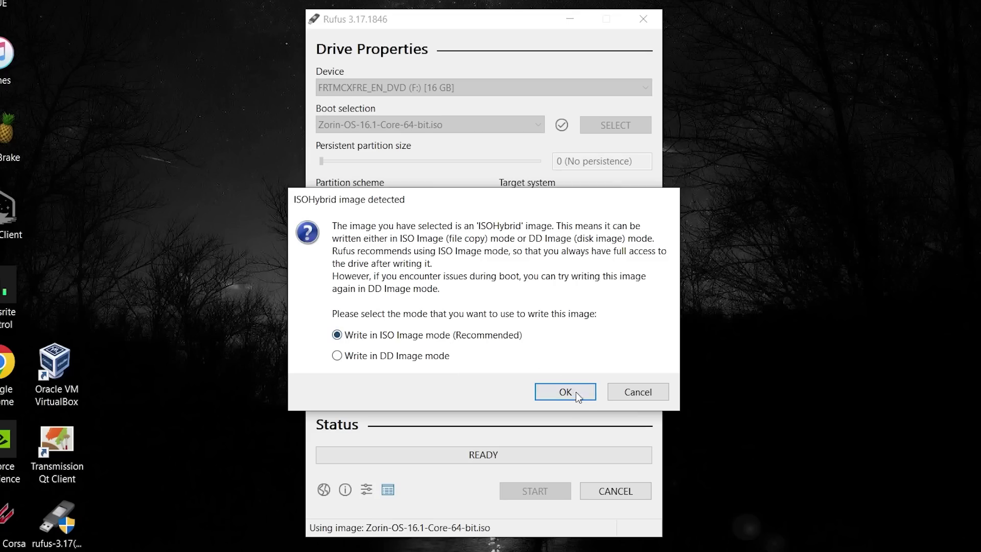
pyautogui.click(582, 358)
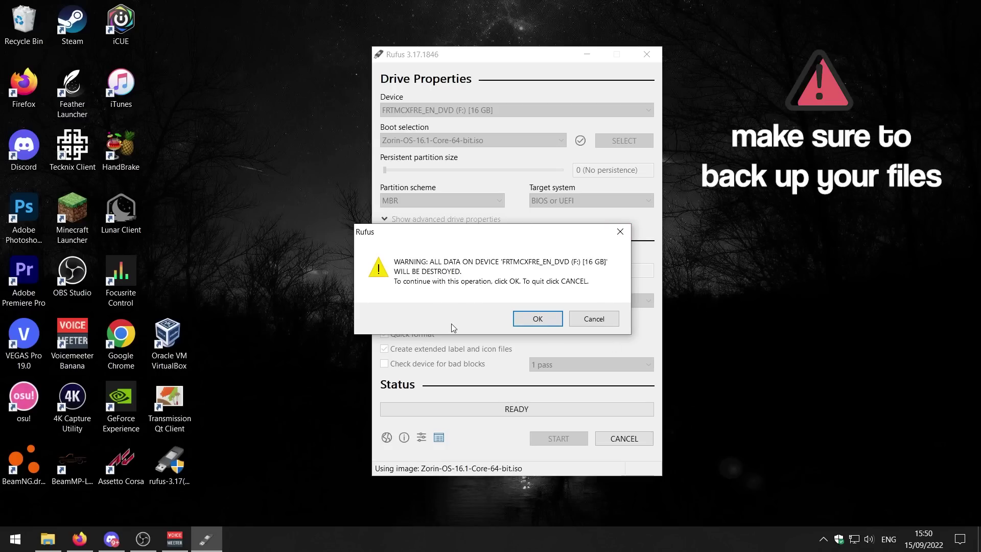
pyautogui.click(537, 319)
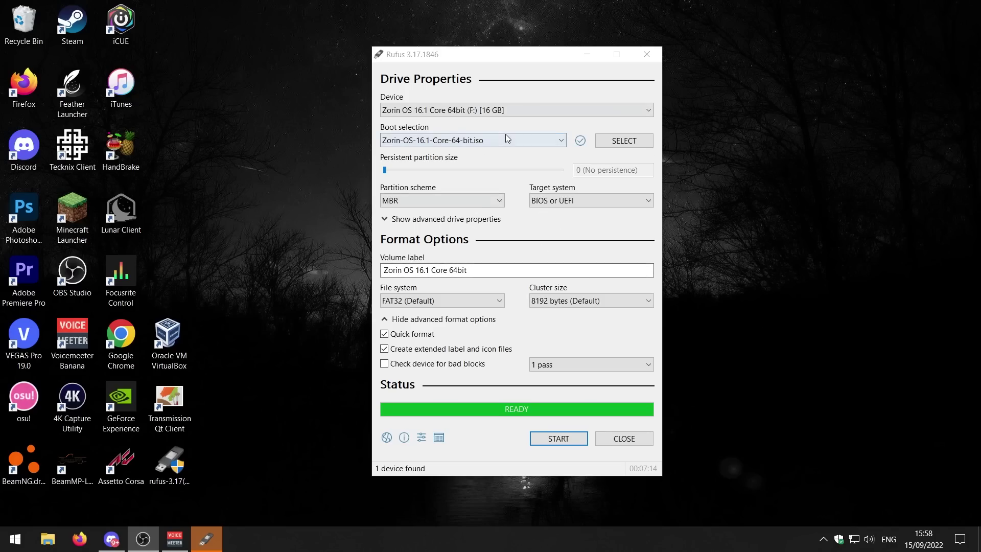
pyautogui.click(624, 439)
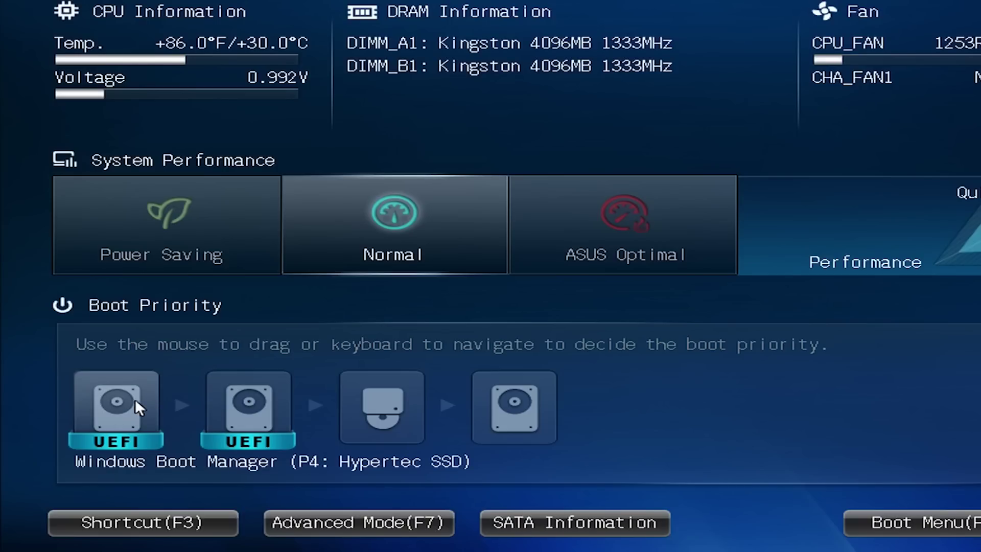
# Put the SanDisk USB drive first in Boot Priority and boot UEFI: SanDisk from the F8 Boot Menu
pyautogui.moveTo(239, 407); pyautogui.dragTo(93, 404)
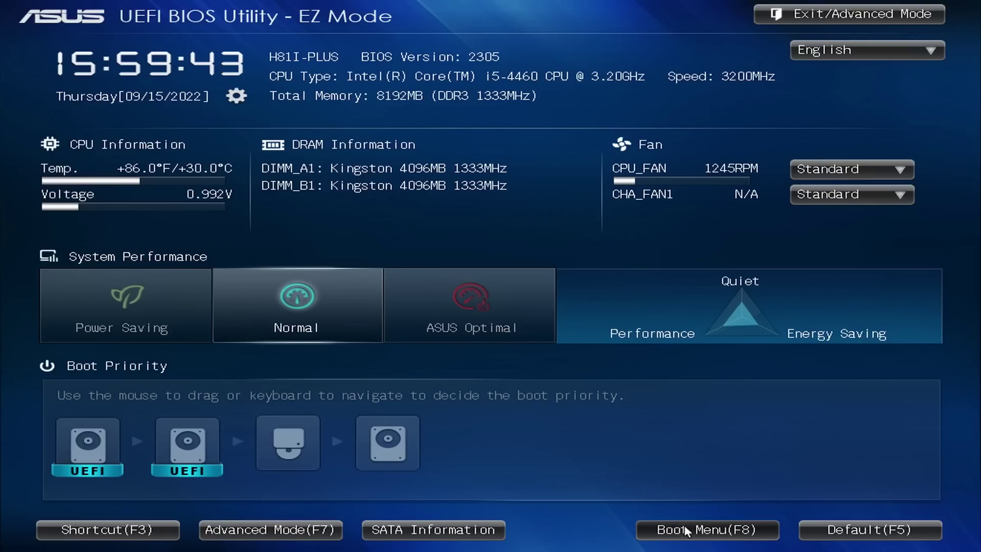
pyautogui.click(911, 516)
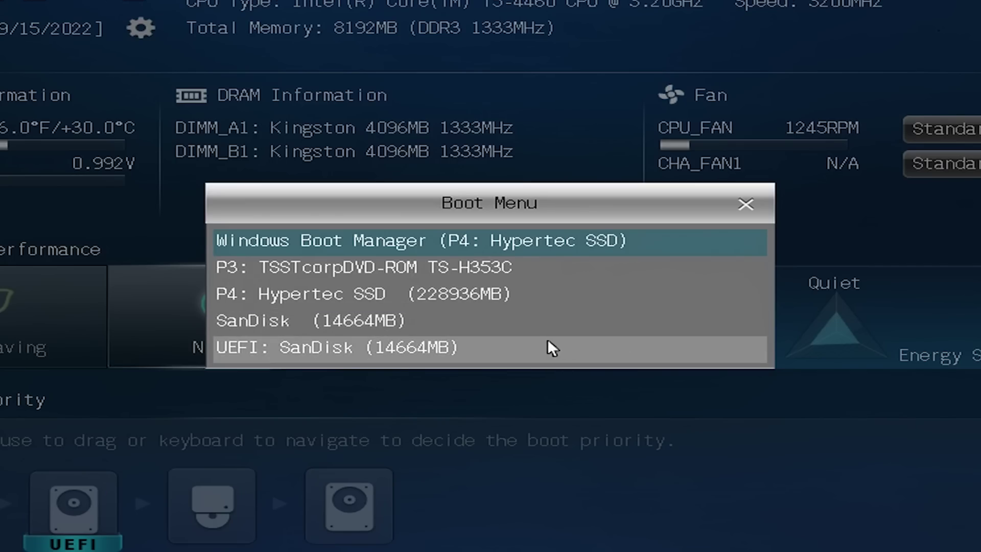
pyautogui.click(393, 343)
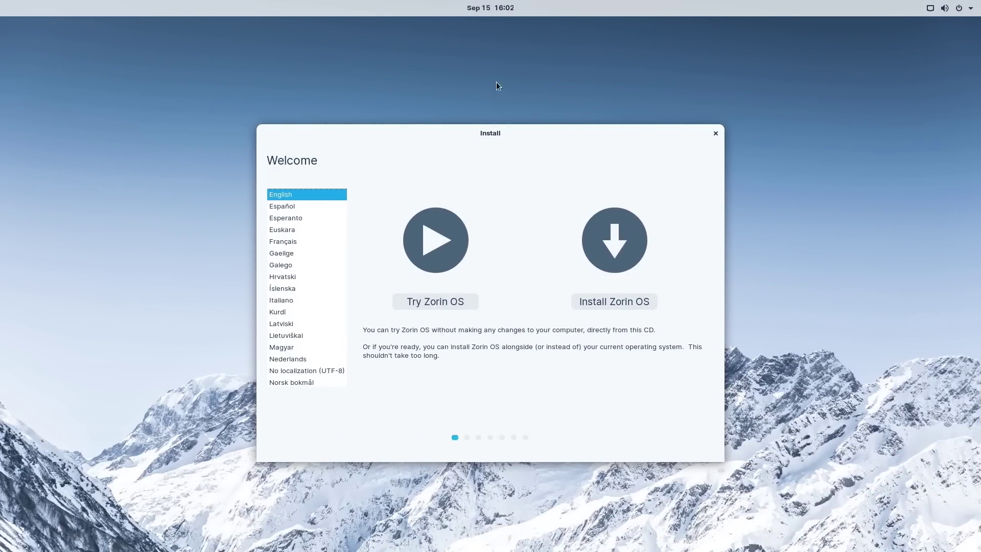
# Choose Try or Install Zorin OS, then pick Try Zorin OS in the Welcome window
pyautogui.moveTo(494, 133); pyautogui.dragTo(494, 134)
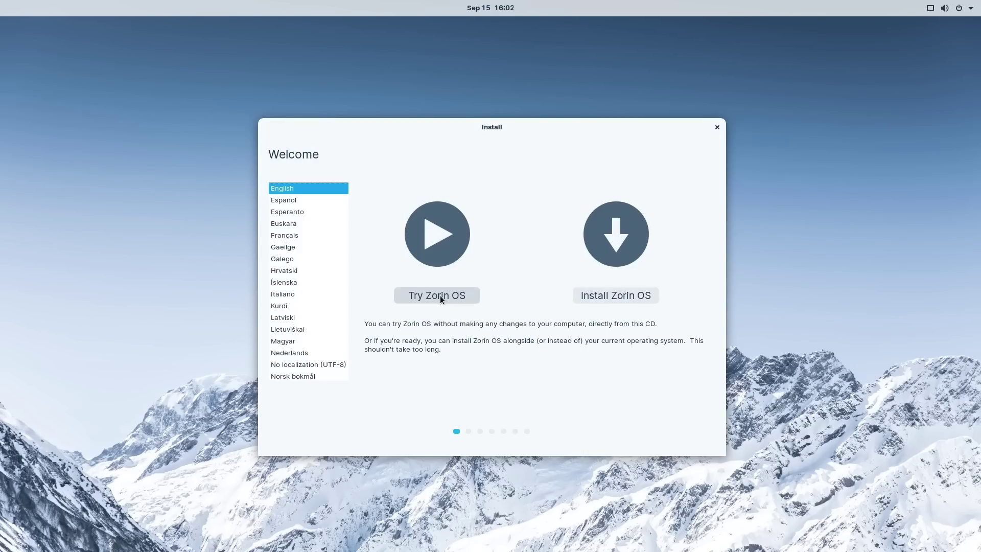
pyautogui.click(418, 305)
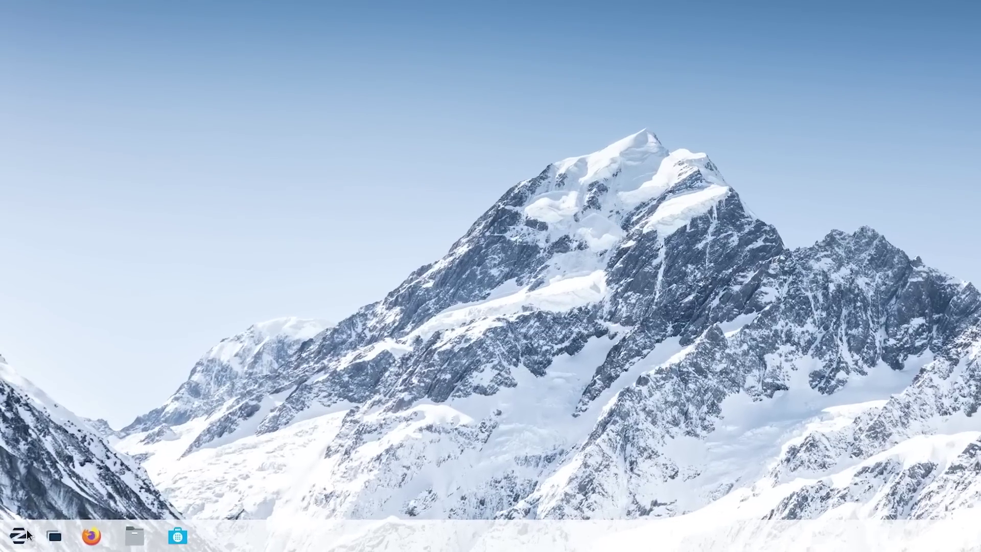
# Open the Zorin menu and browse the Accessories, Games, Internet and Office app categories
pyautogui.click(15, 539)
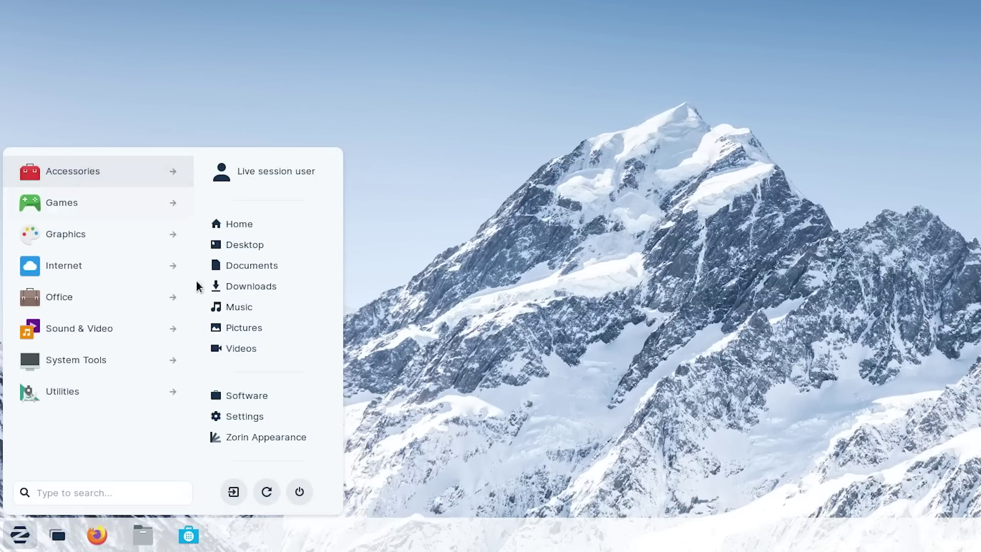
pyautogui.click(161, 171)
pyautogui.click(66, 455)
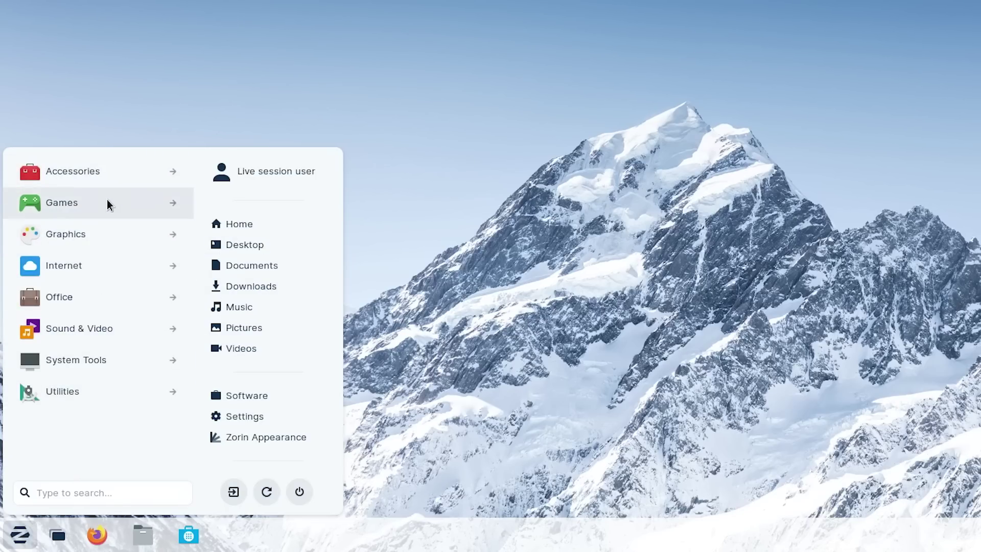
pyautogui.click(107, 202)
pyautogui.click(68, 452)
pyautogui.click(89, 267)
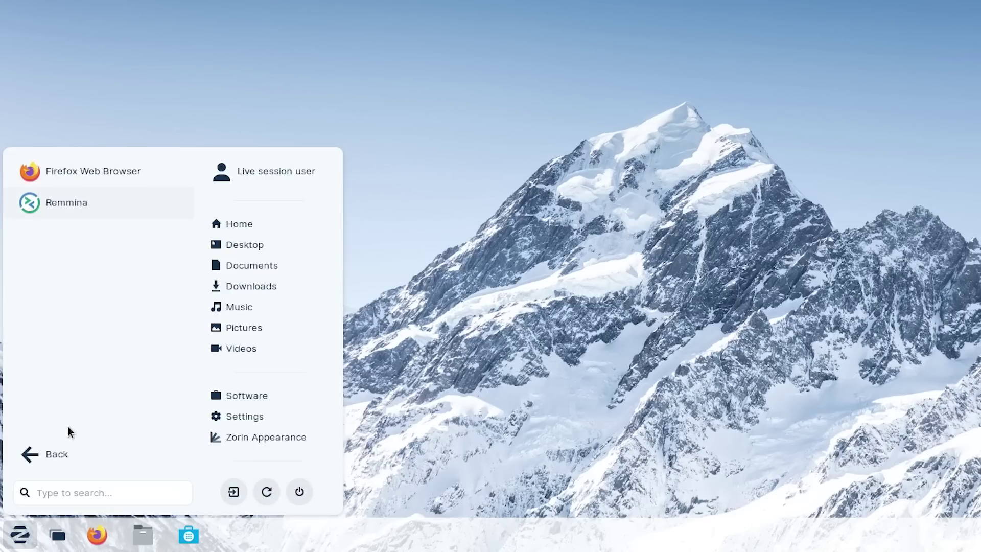
pyautogui.click(60, 460)
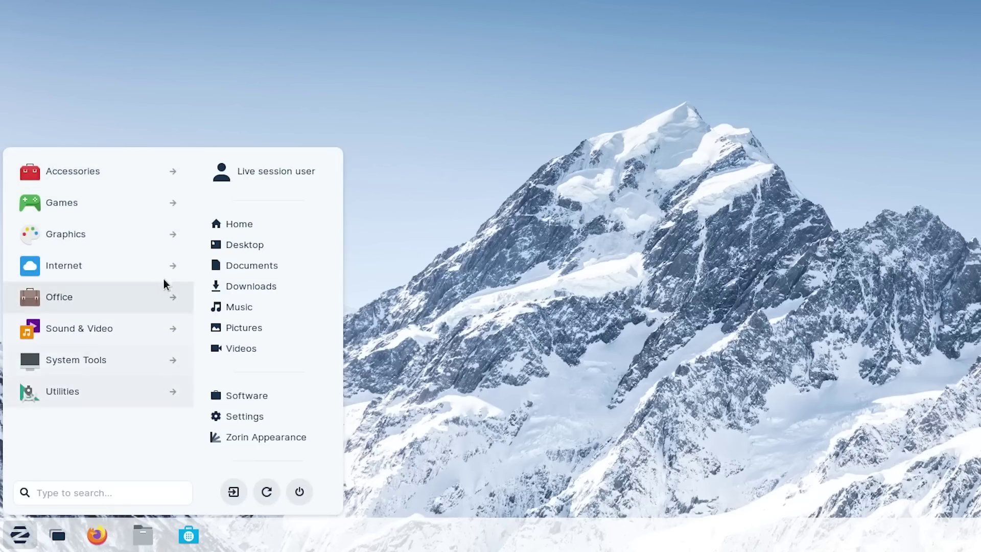
pyautogui.click(105, 292)
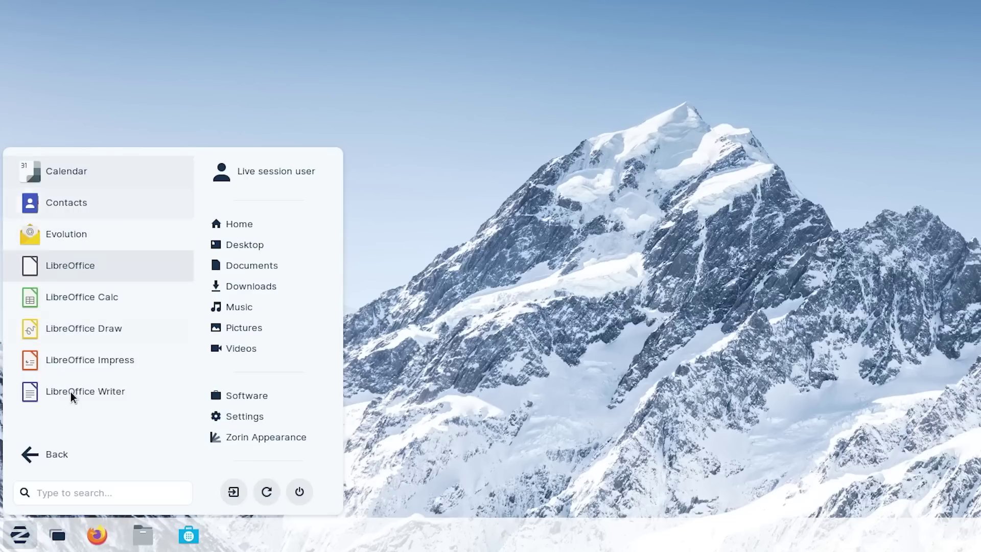
pyautogui.click(63, 454)
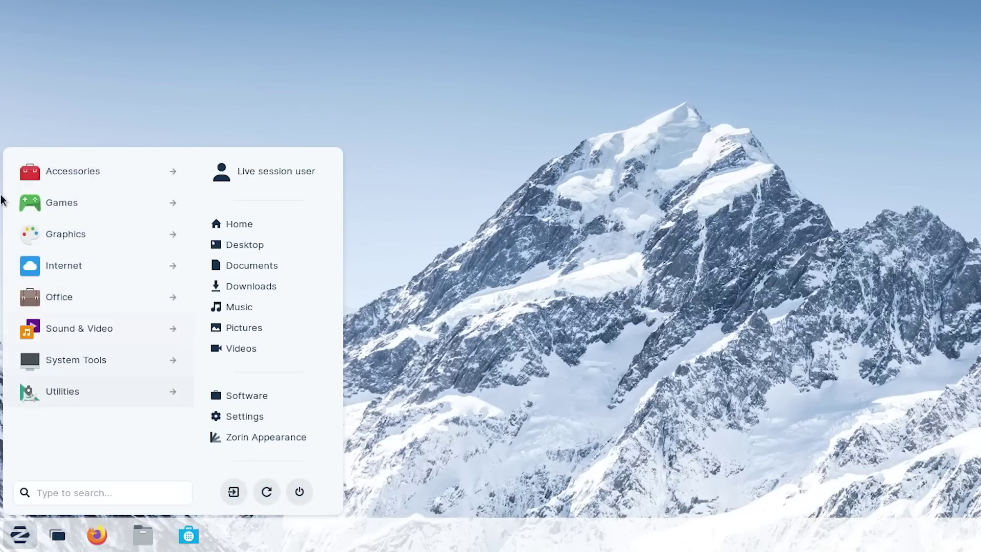
# Browse the Sound & Video and Utilities categories, scrolling through the Utilities apps
pyautogui.click(68, 326)
pyautogui.click(72, 451)
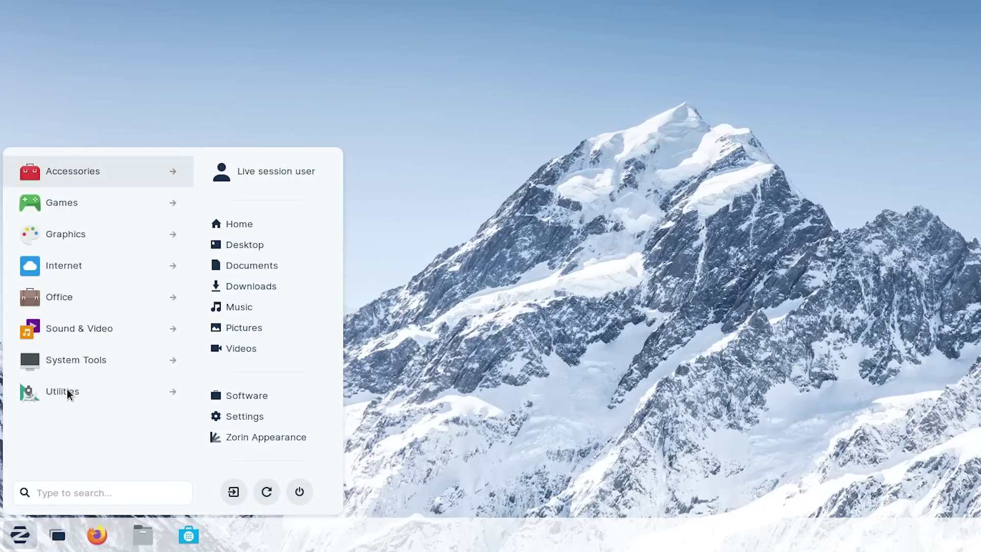
pyautogui.click(88, 382)
pyautogui.scroll(-5, 74, 364)
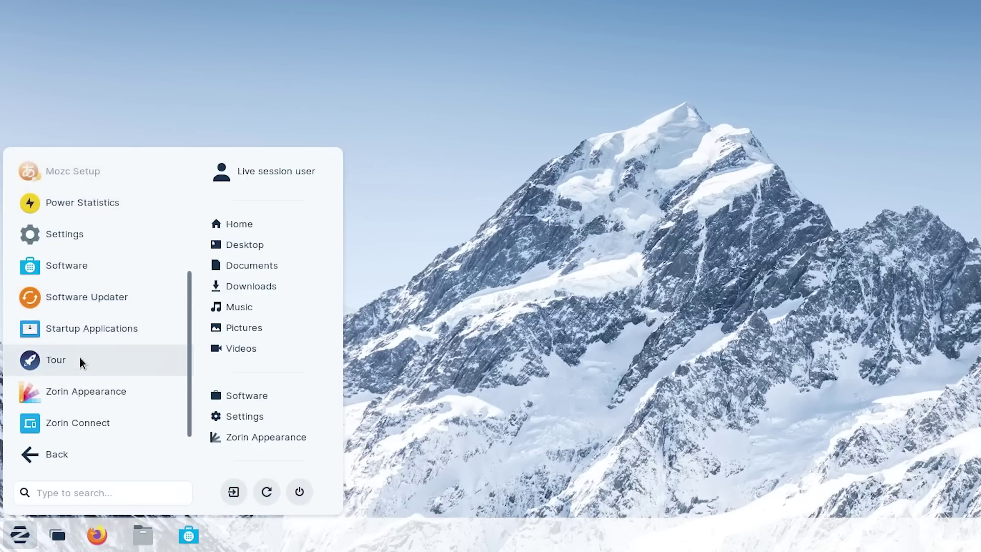
pyautogui.scroll(5, 61, 388)
pyautogui.click(56, 455)
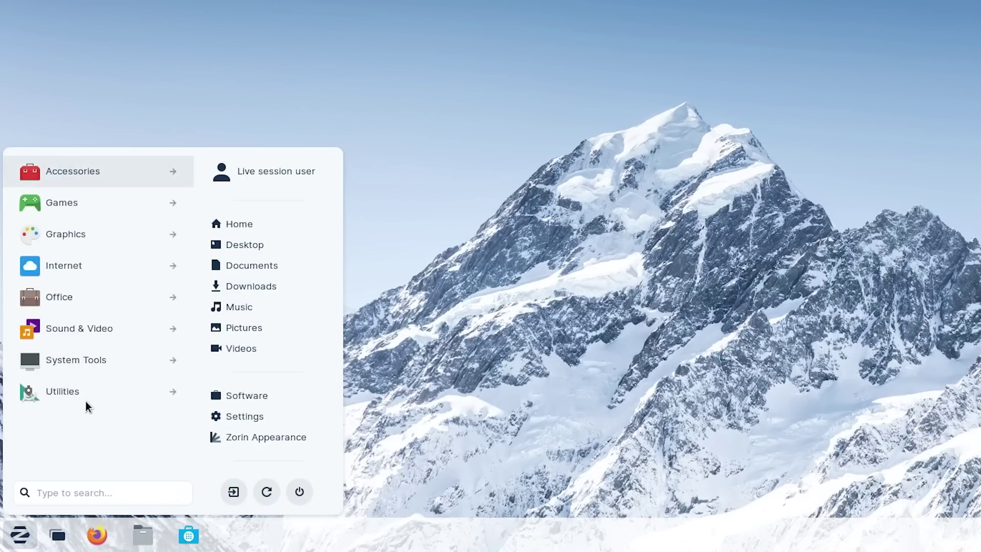
pyautogui.click(87, 396)
pyautogui.scroll(-2, 76, 292)
pyautogui.scroll(-3, 84, 307)
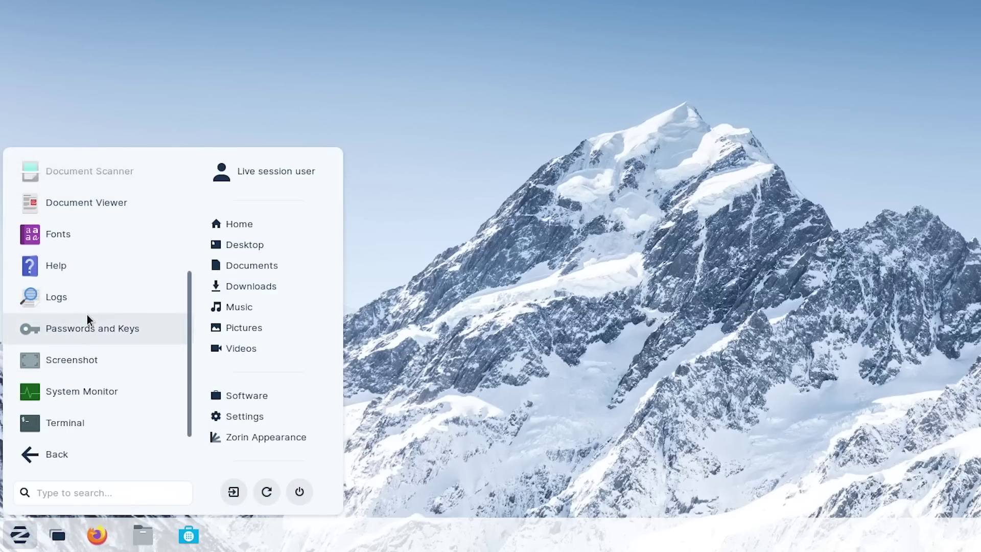
pyautogui.scroll(5, 88, 327)
# Close Files and check the calendar panel and the system tray menu
pyautogui.click(143, 535)
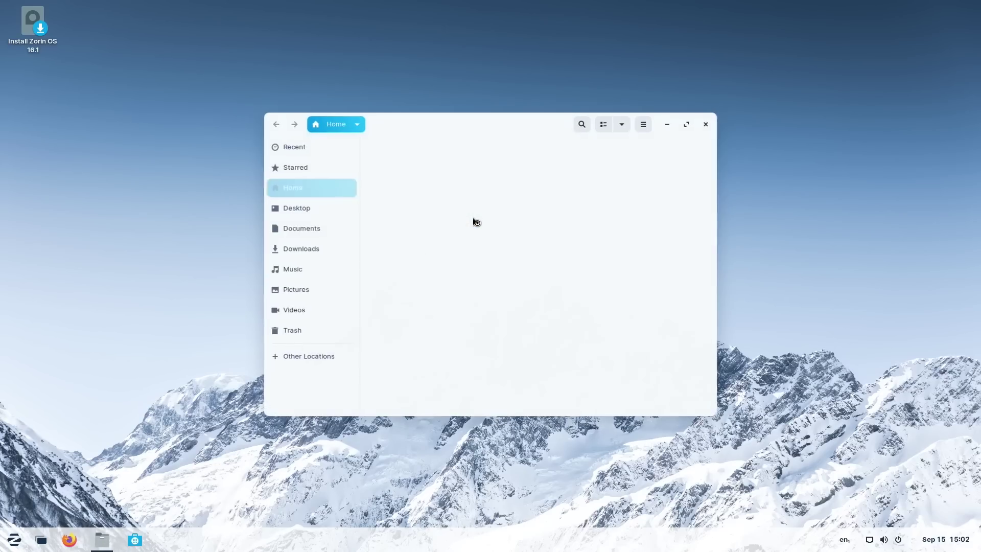
pyautogui.click(943, 539)
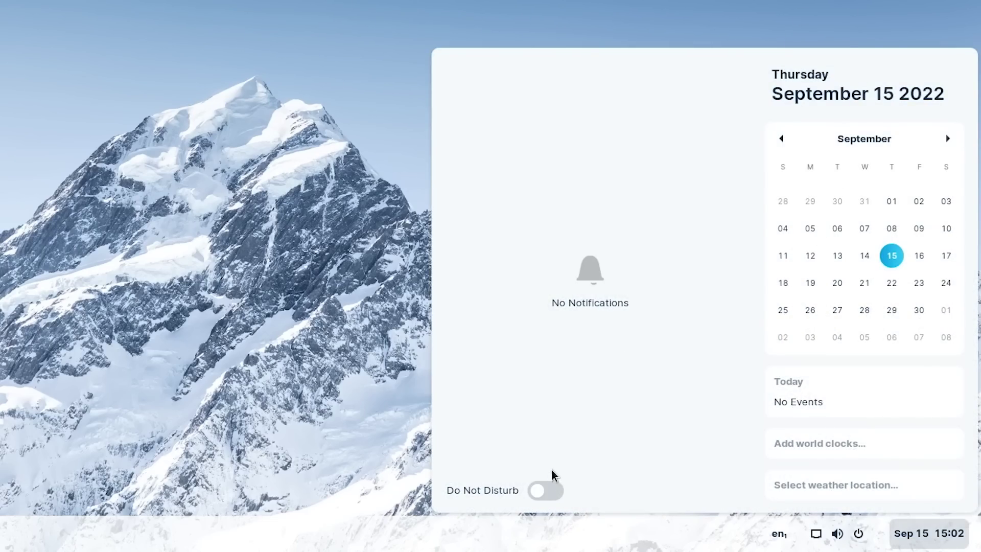
pyautogui.click(816, 534)
pyautogui.click(939, 533)
pyautogui.click(819, 544)
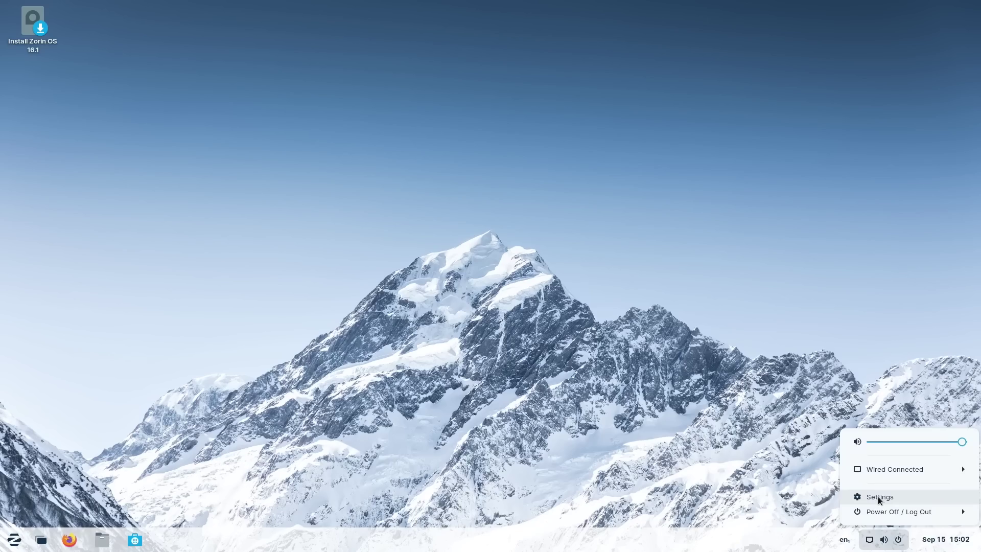
# Open and close Settings, then open and dismiss the 'en' keyboard layout list
pyautogui.click(831, 470)
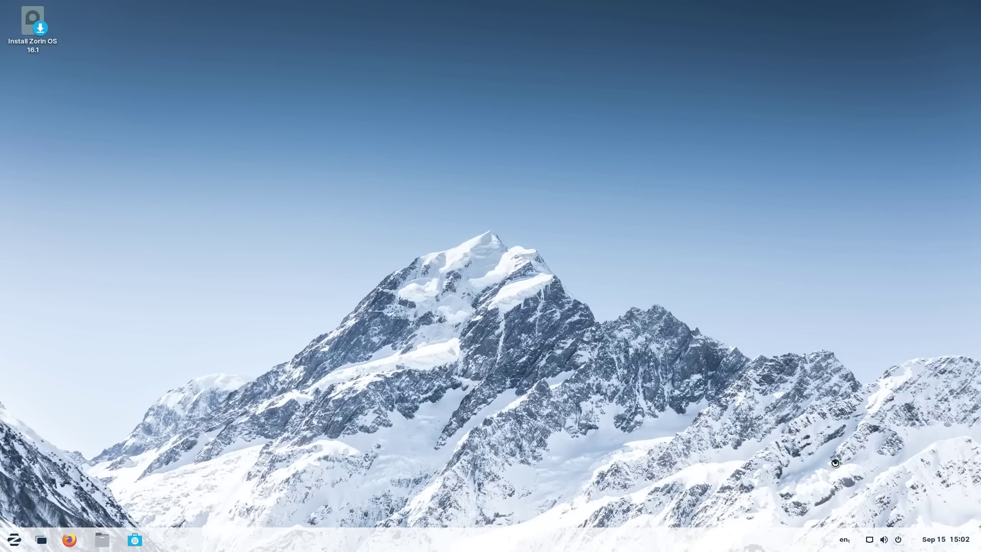
pyautogui.click(728, 95)
pyautogui.click(884, 540)
pyautogui.click(847, 541)
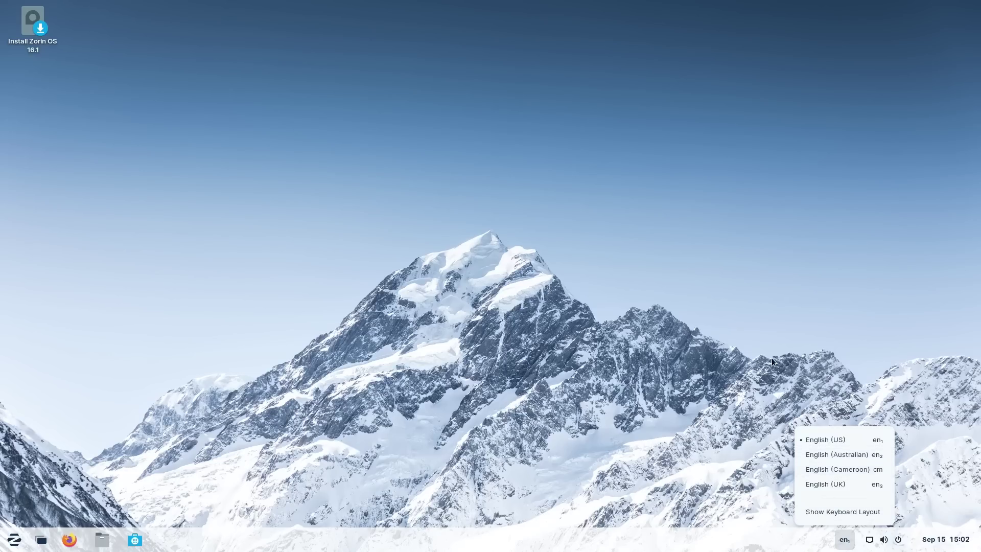
pyautogui.click(783, 533)
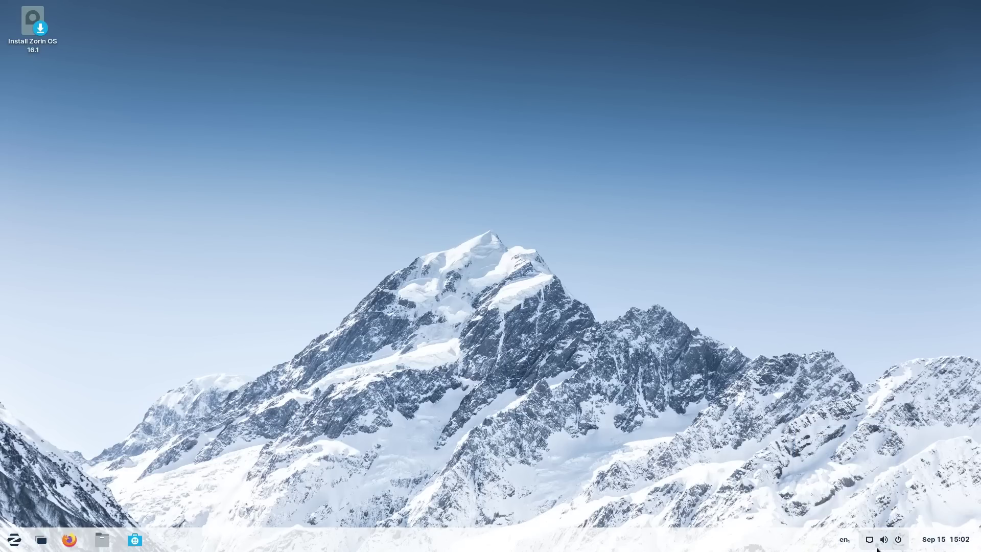
# Open Settings and set the desktop wallpaper to the pink desert dunes
pyautogui.click(884, 545)
pyautogui.click(885, 496)
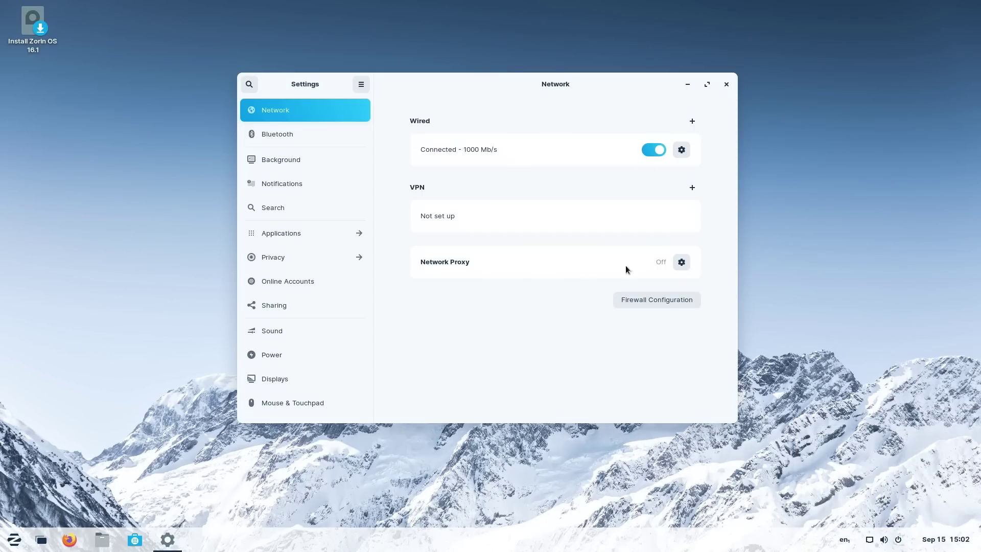
pyautogui.click(306, 134)
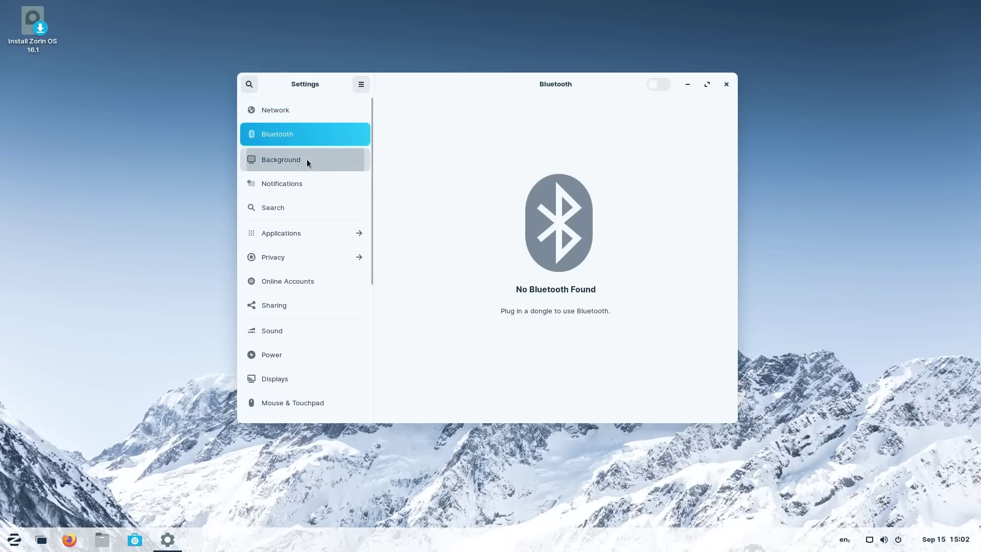
pyautogui.click(307, 160)
pyautogui.scroll(-5, 309, 252)
pyautogui.scroll(5, 247, 255)
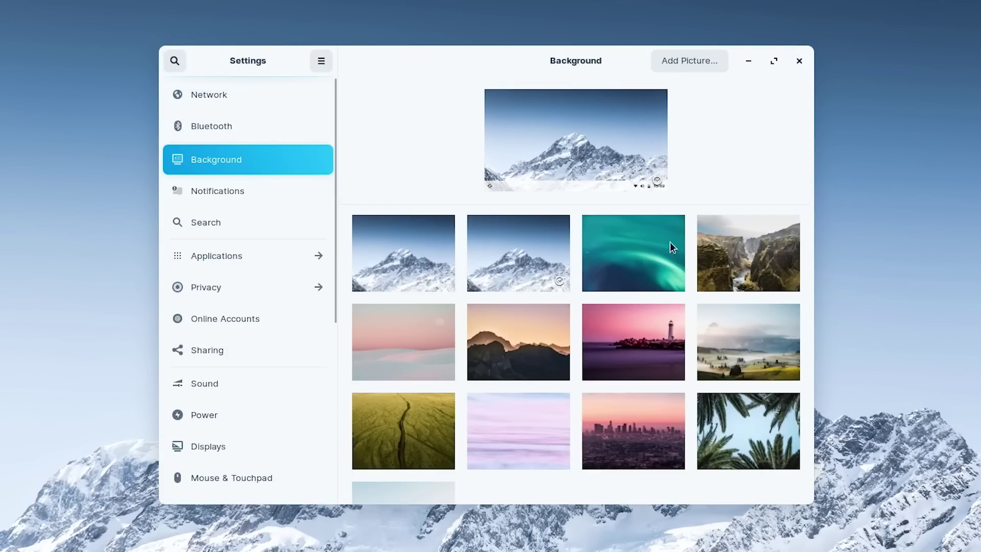
pyautogui.click(651, 345)
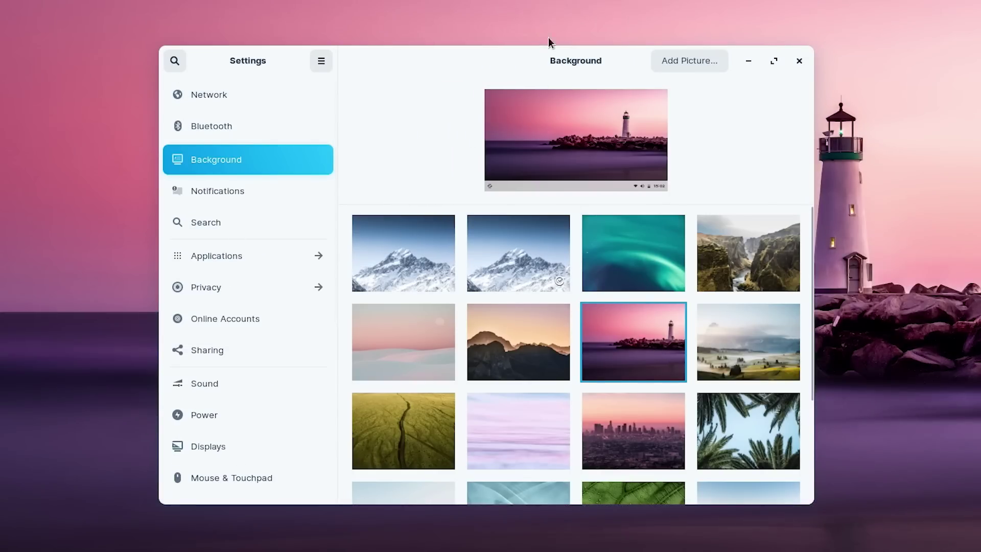
pyautogui.moveTo(441, 87); pyautogui.dragTo(569, 182)
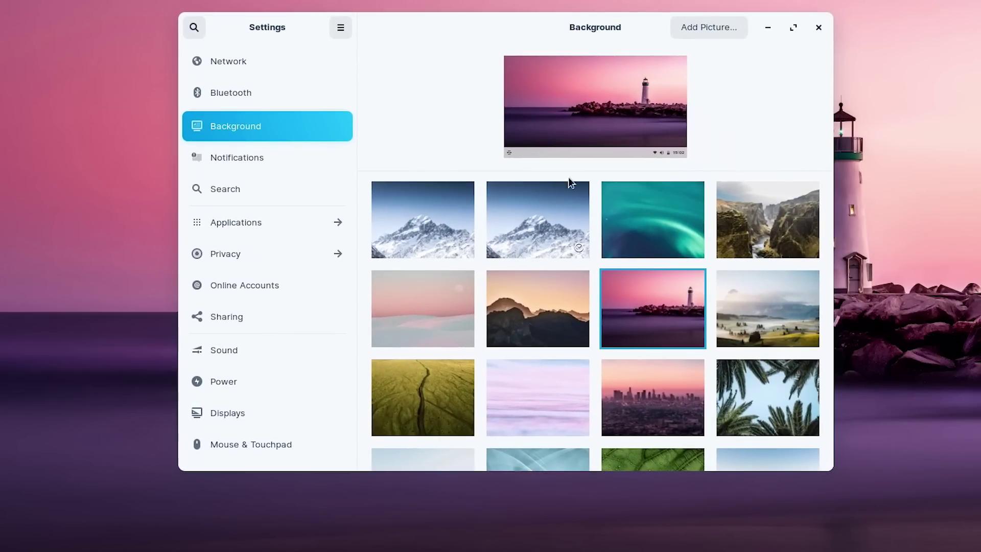
pyautogui.scroll(-3, 642, 344)
pyautogui.scroll(3, 576, 356)
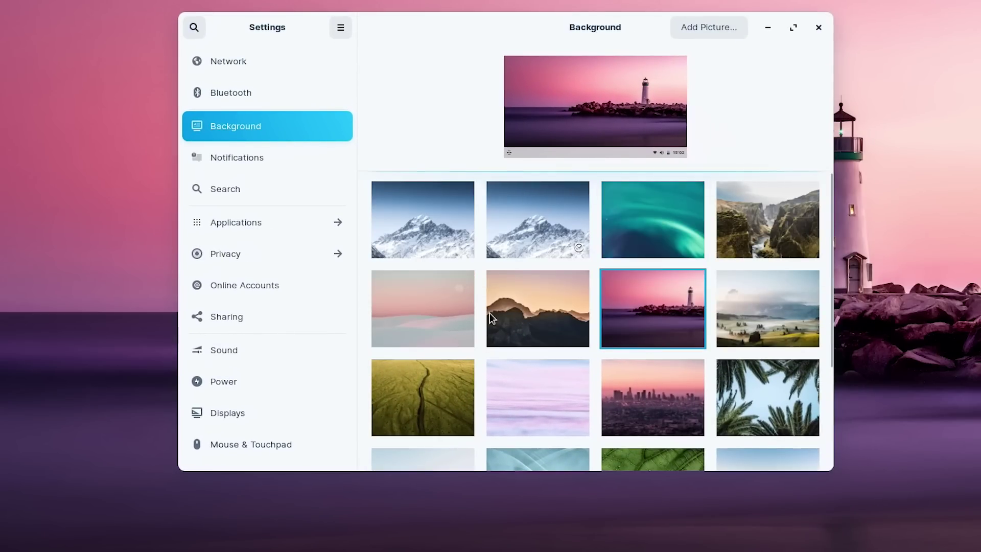
pyautogui.click(458, 320)
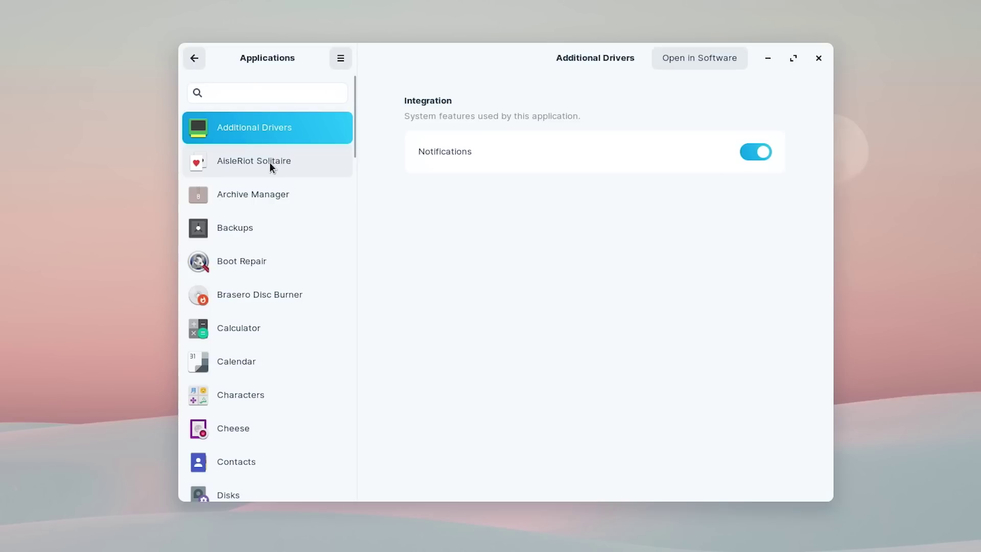
# Browse the app settings for AisleRiot Solitaire, Brasero and Characters, then the Privacy panel
pyautogui.click(269, 166)
pyautogui.click(273, 291)
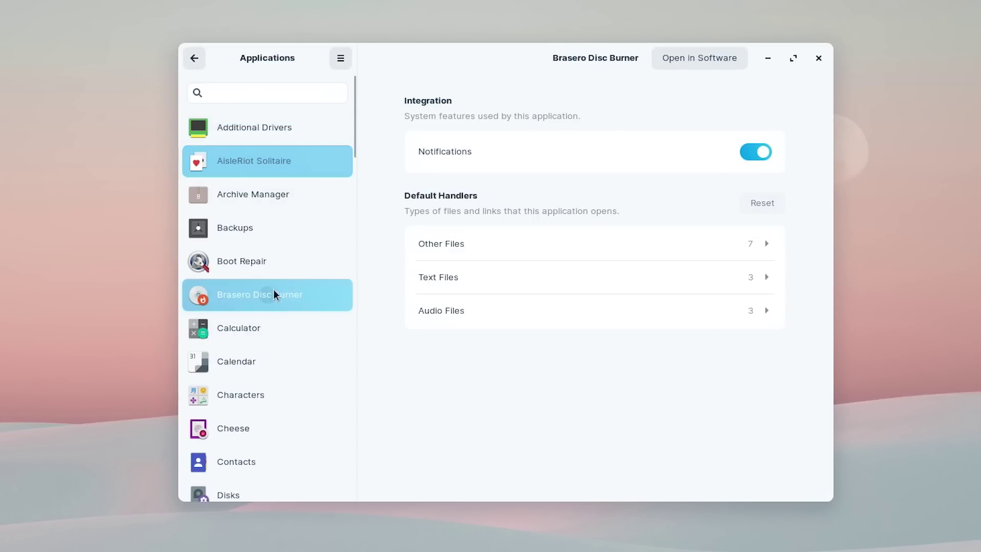
pyautogui.click(262, 396)
pyautogui.scroll(-5, 261, 358)
pyautogui.scroll(-15, 265, 322)
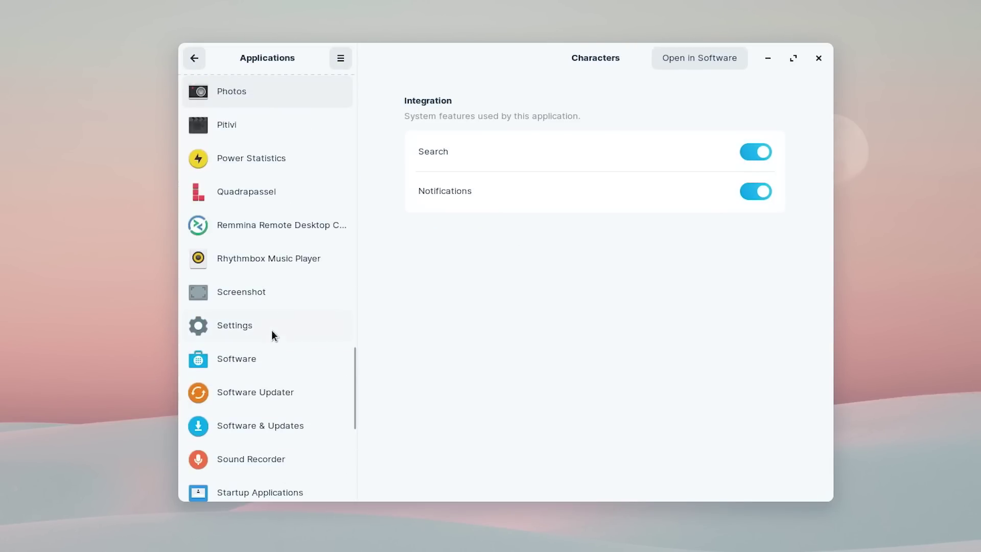
pyautogui.scroll(20, 274, 317)
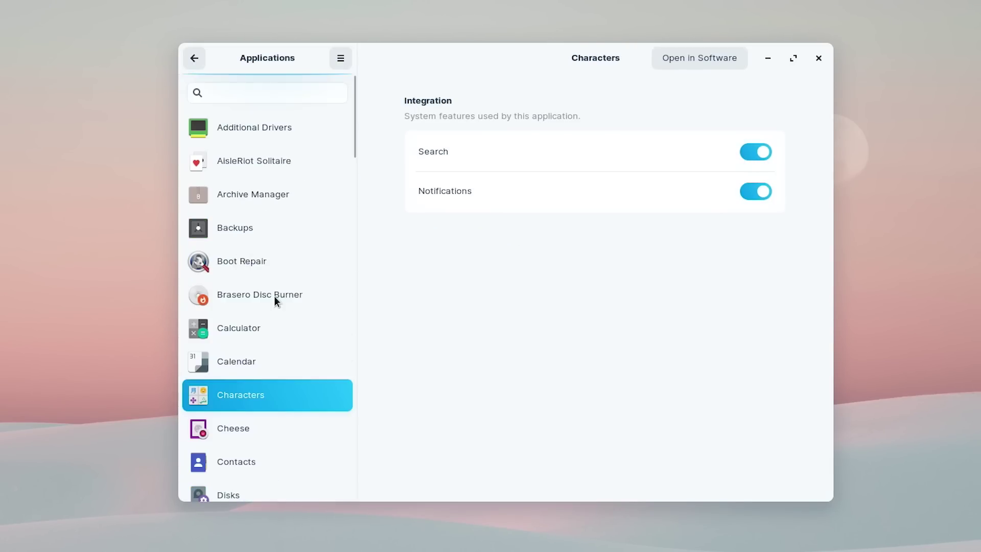
pyautogui.click(192, 56)
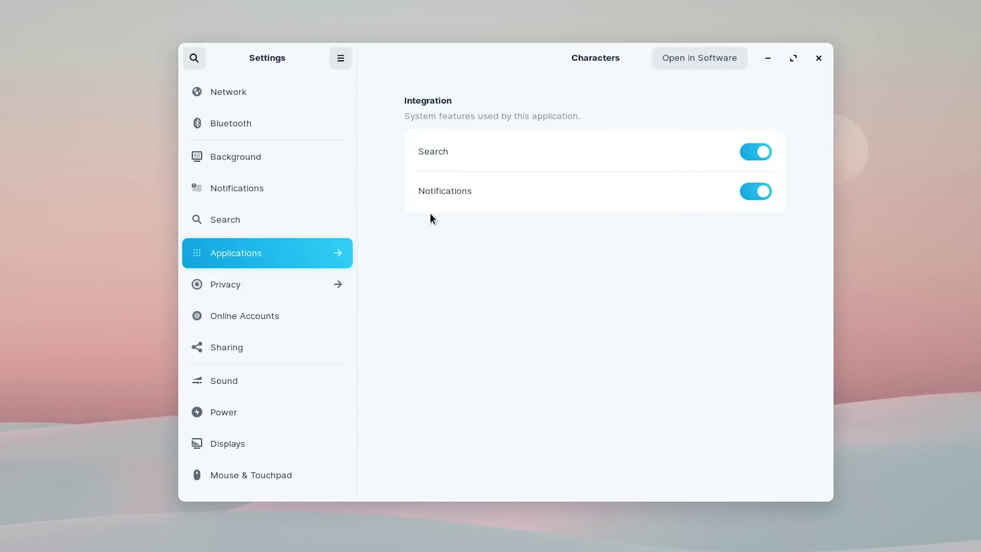
pyautogui.click(269, 285)
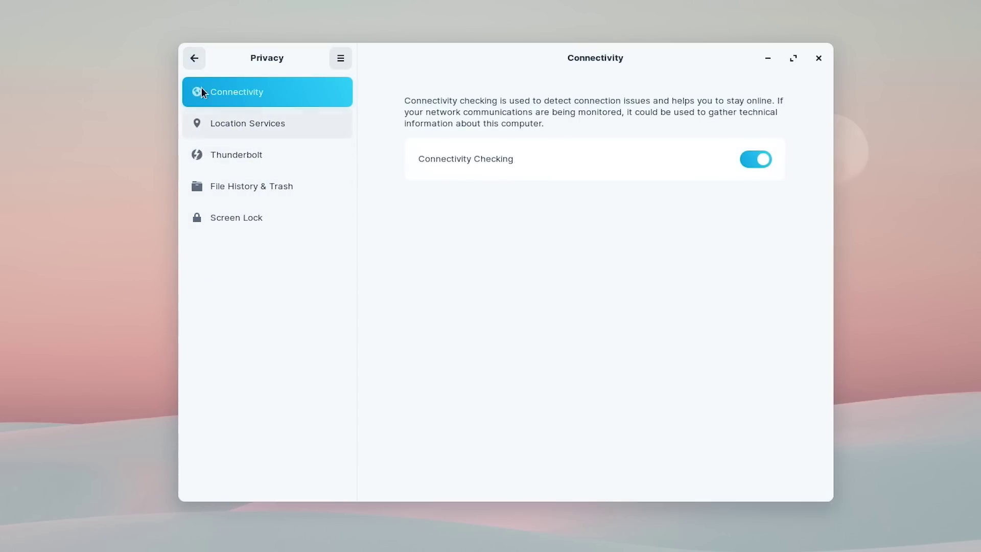
pyautogui.click(193, 57)
# Look through the Mouse & Touchpad, Keyboard Shortcuts, Printers and Removable Media panels
pyautogui.scroll(-5, 251, 329)
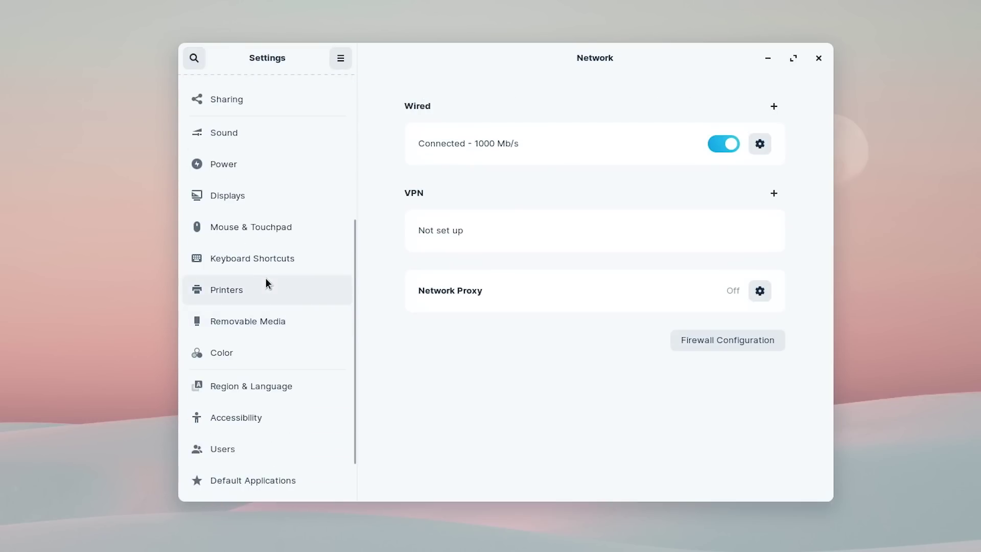
pyautogui.scroll(5, 274, 286)
pyautogui.scroll(-5, 273, 256)
pyautogui.click(273, 230)
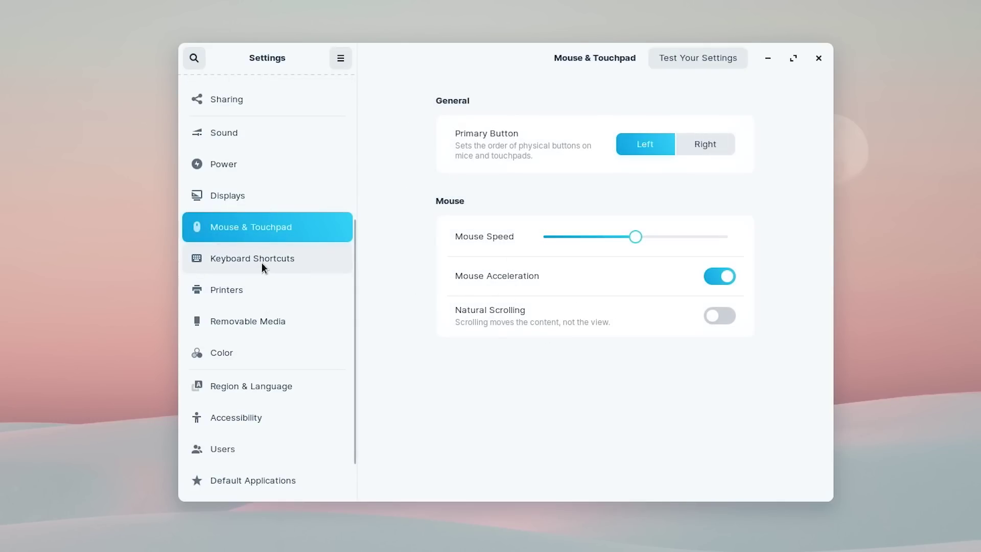
pyautogui.click(287, 264)
pyautogui.click(247, 292)
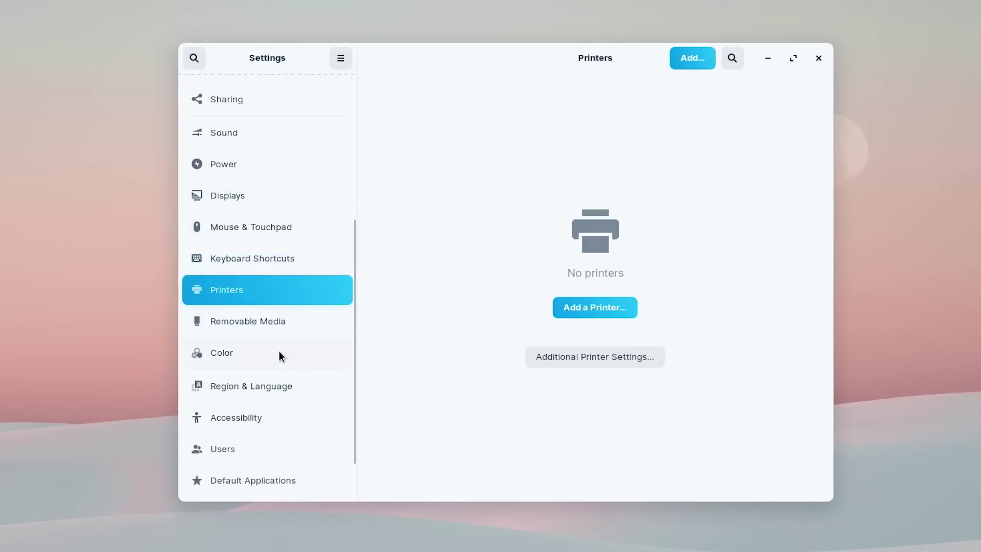
pyautogui.click(268, 317)
pyautogui.scroll(-2, 276, 399)
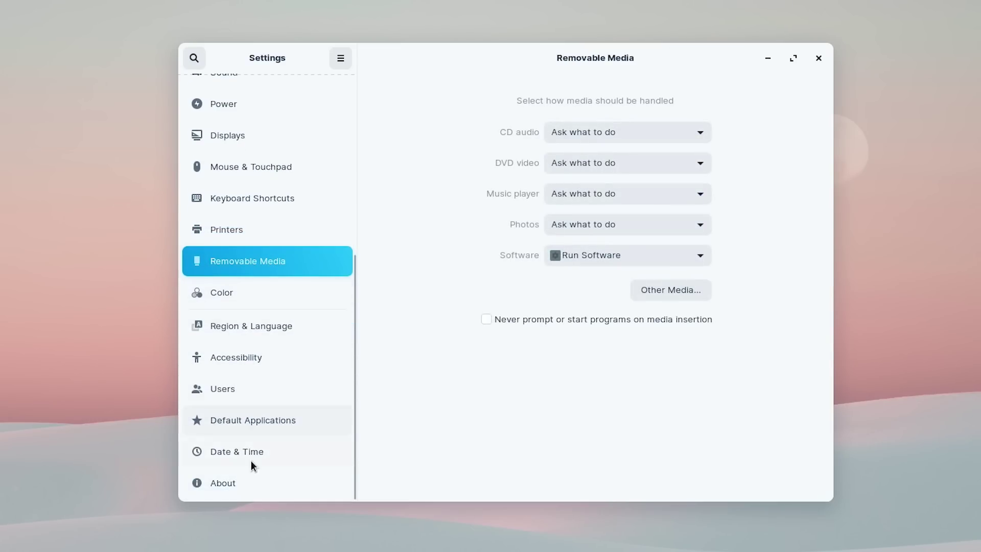
# Review the About page's i5-4460 processor and 7.6 GiB memory details, then close Settings
pyautogui.click(241, 483)
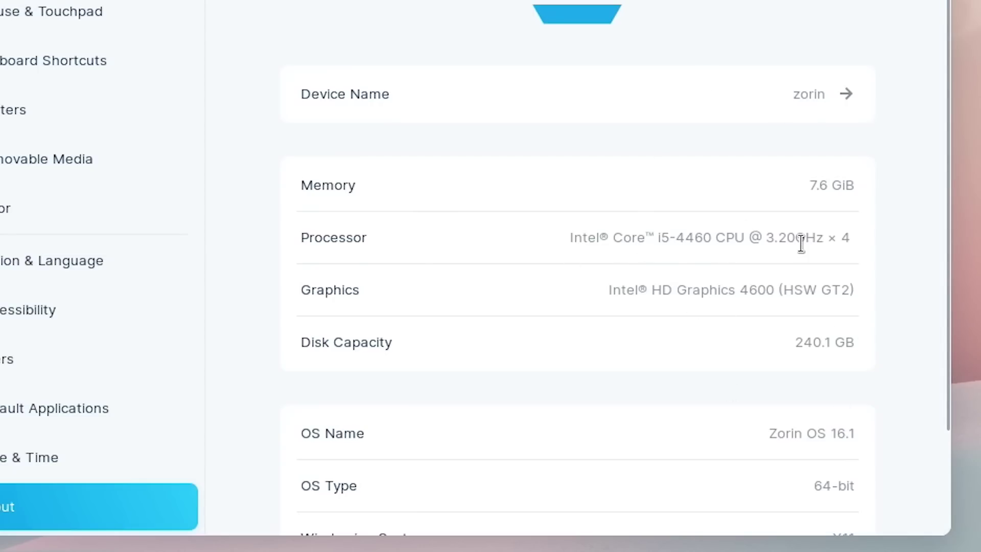
pyautogui.moveTo(636, 239); pyautogui.dragTo(912, 319)
pyautogui.moveTo(787, 291); pyautogui.dragTo(692, 291)
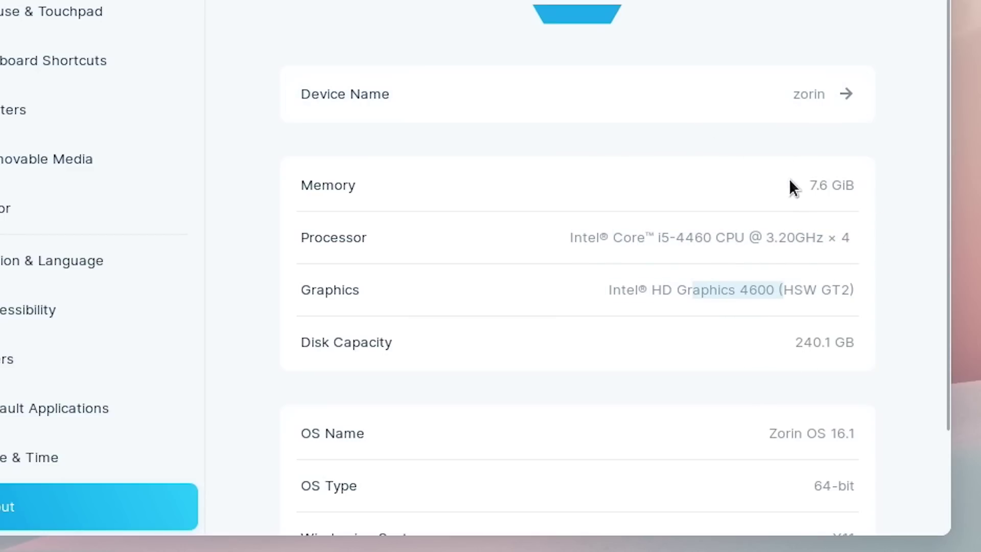
pyautogui.scroll(-3, 723, 306)
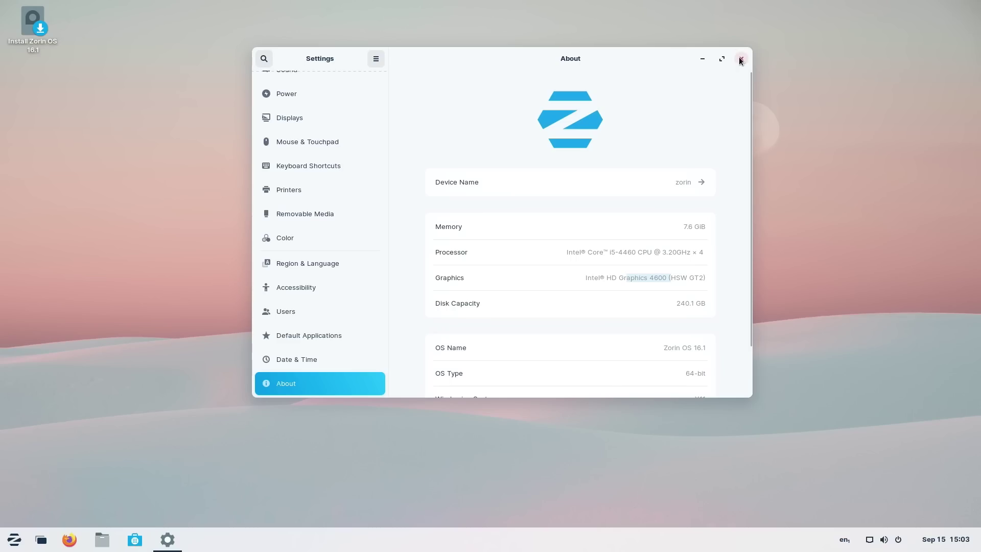
pyautogui.click(741, 59)
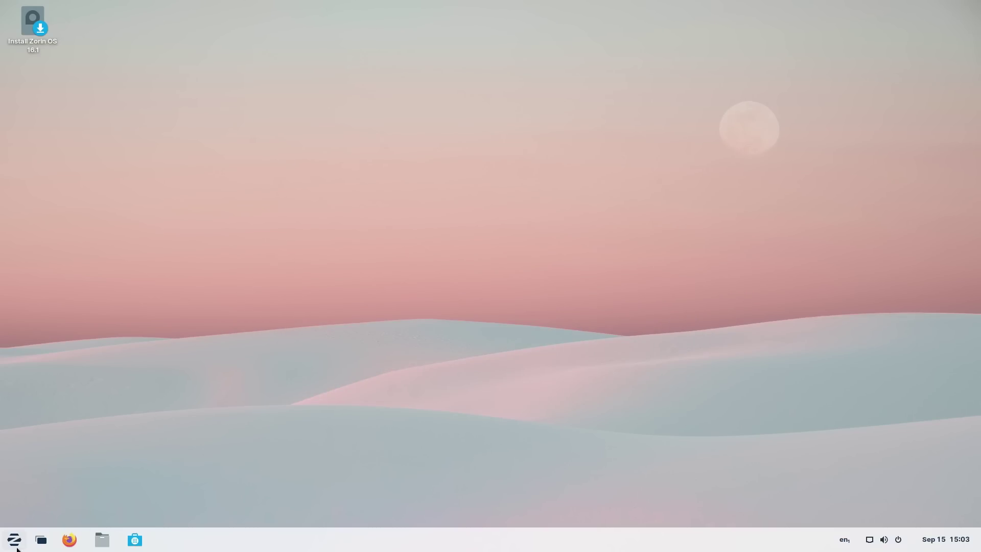
# Launch the Install Zorin OS shortcut from the live desktop
pyautogui.click(41, 540)
pyautogui.click(313, 232)
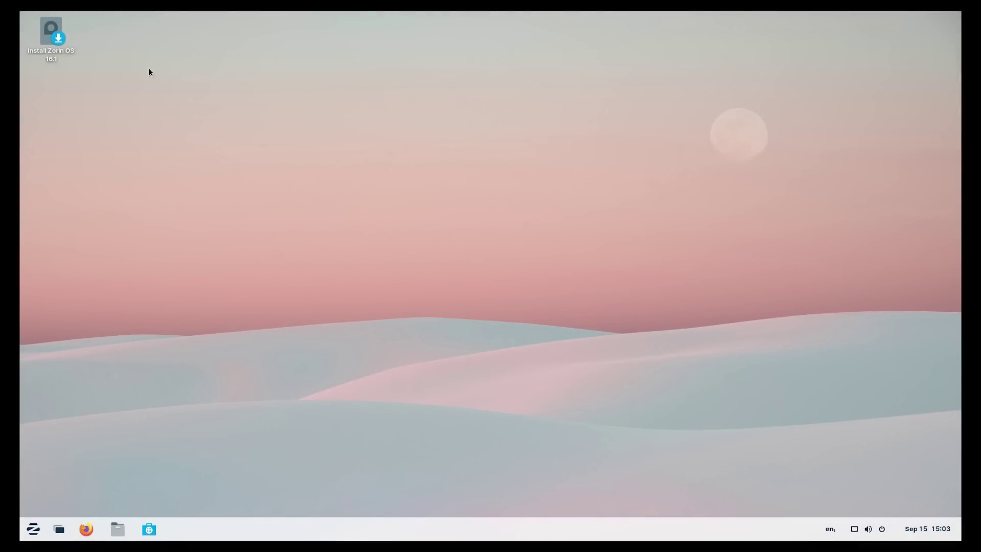
pyautogui.click(36, 30)
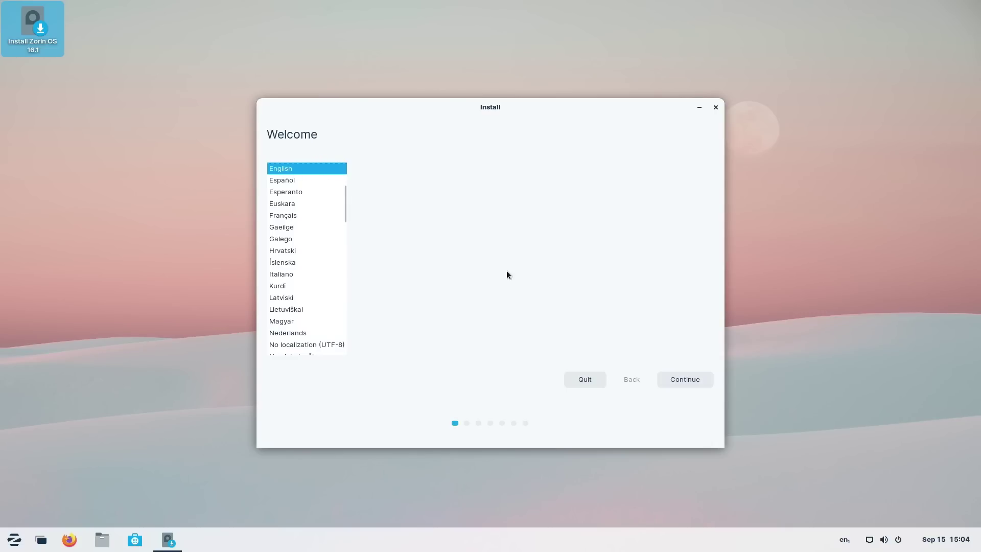
# Accept English and the update defaults, then confirm erasing the whole disk to install
pyautogui.press('Return')
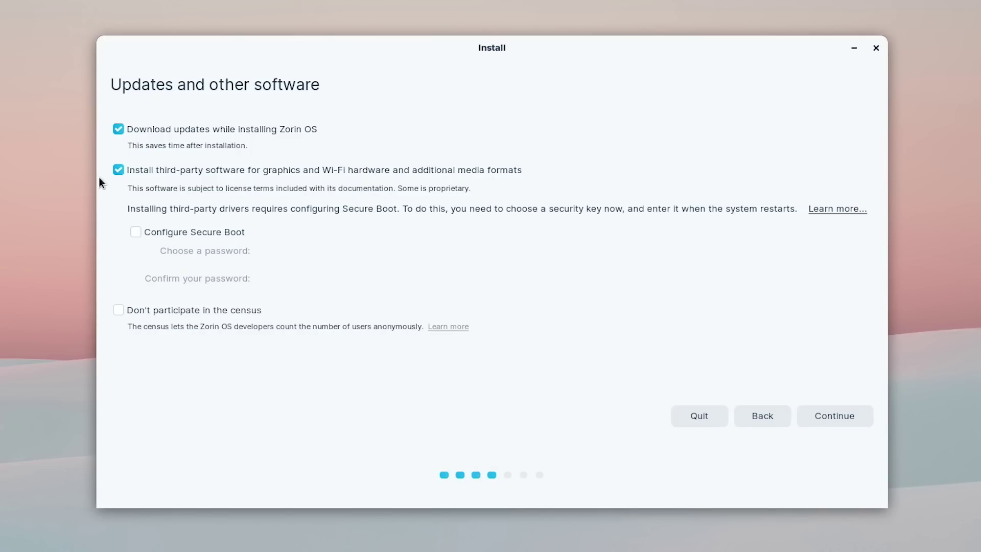
pyautogui.press('Return')
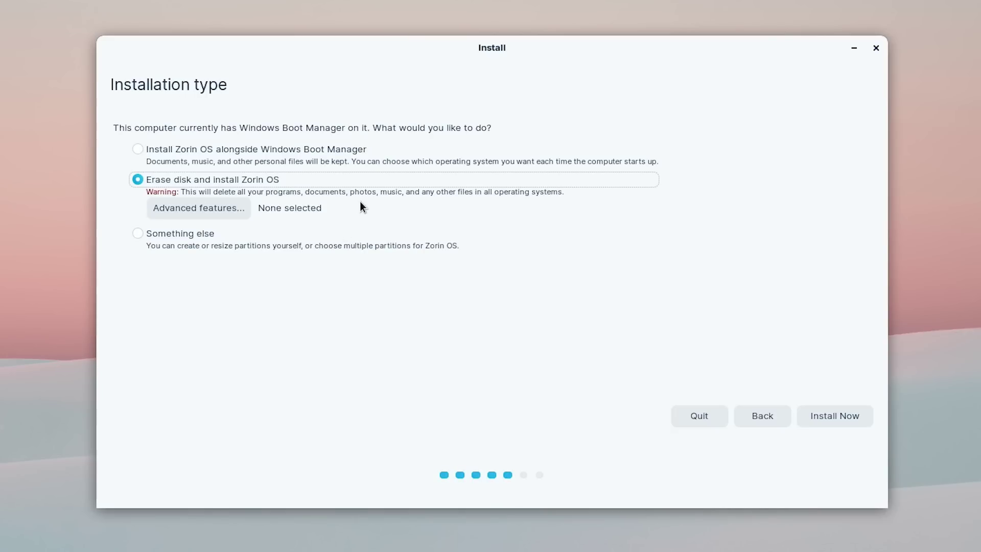
pyautogui.click(833, 418)
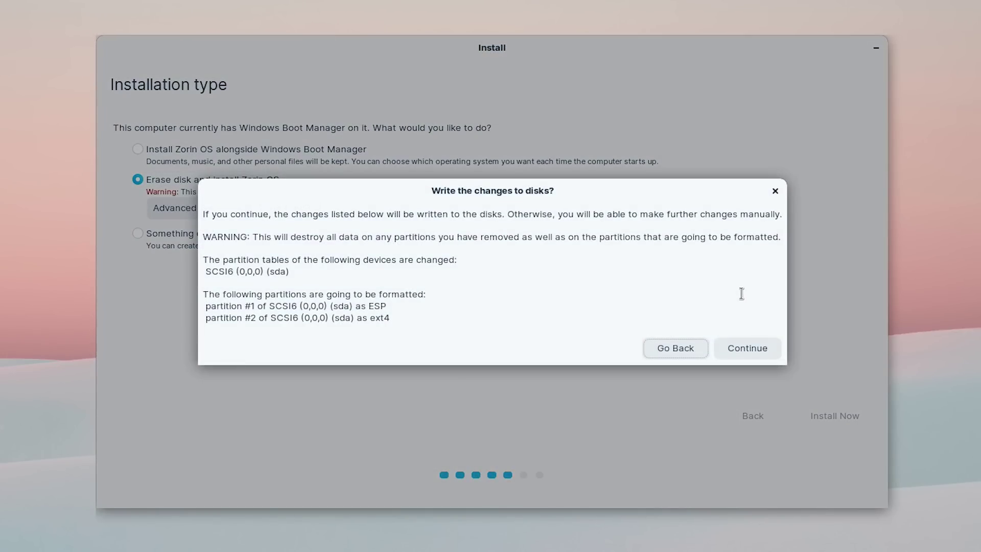
pyautogui.click(747, 347)
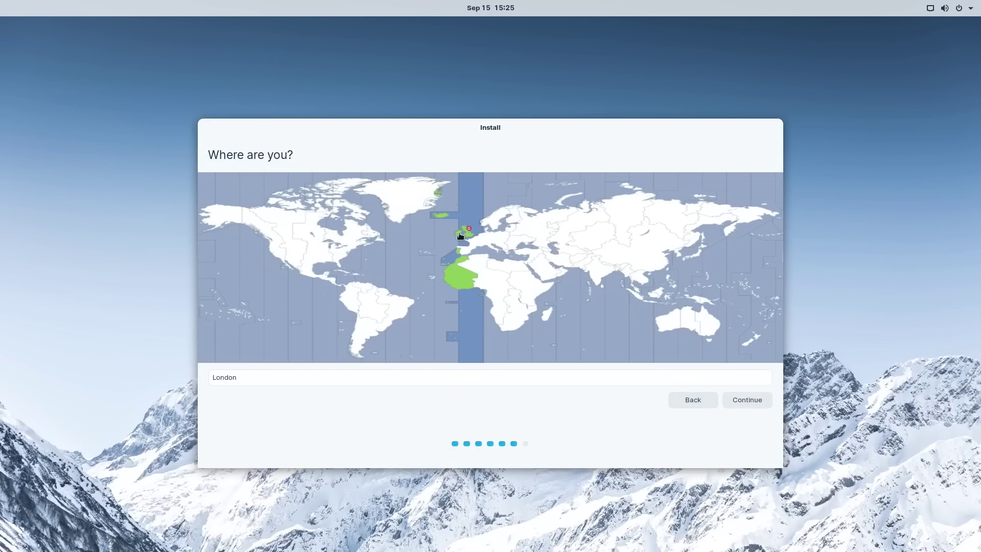
# Keep London as the time zone and continue the installation
pyautogui.click(750, 401)
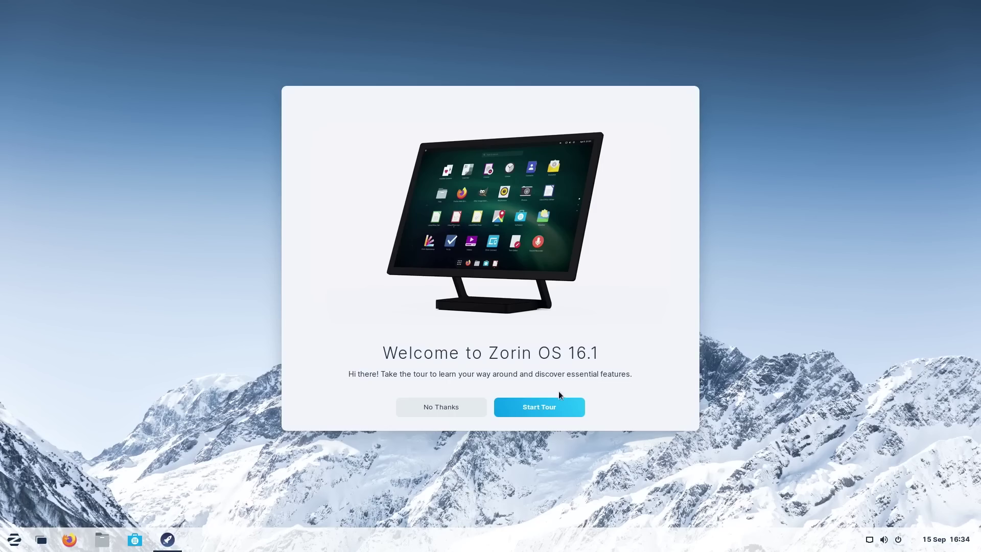
# Decline the welcome tour, then open Firefox from the taskbar and close it
pyautogui.click(443, 402)
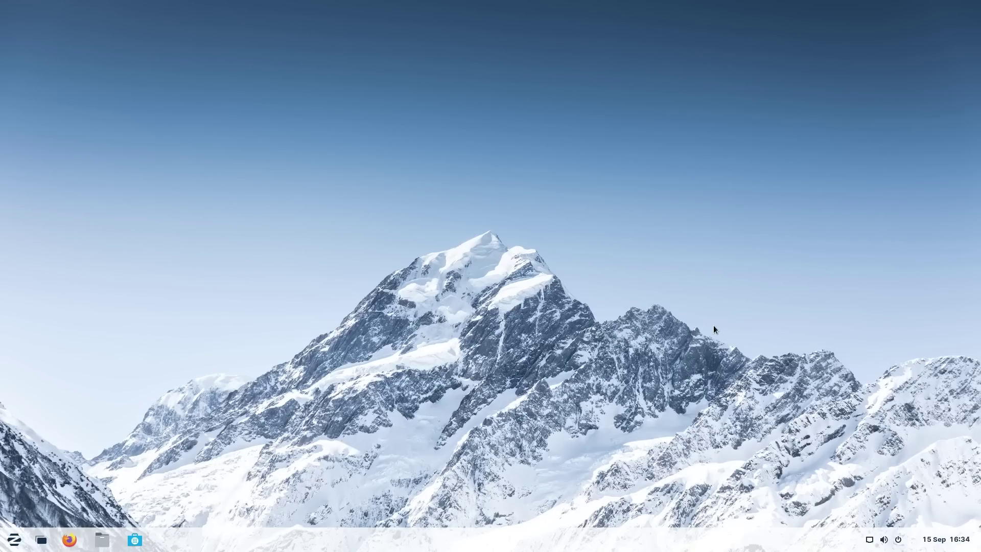
pyautogui.click(70, 541)
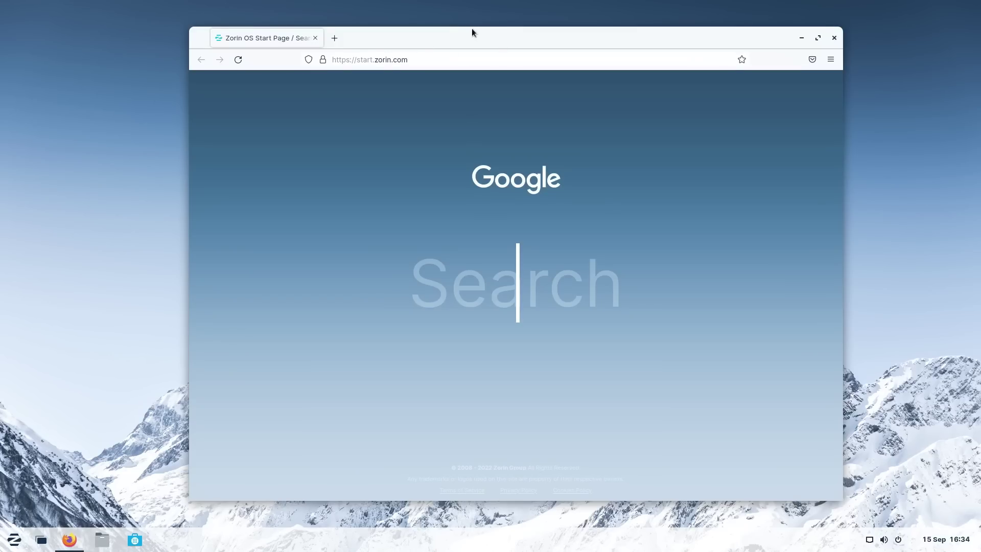
pyautogui.moveTo(471, 31); pyautogui.dragTo(417, 35)
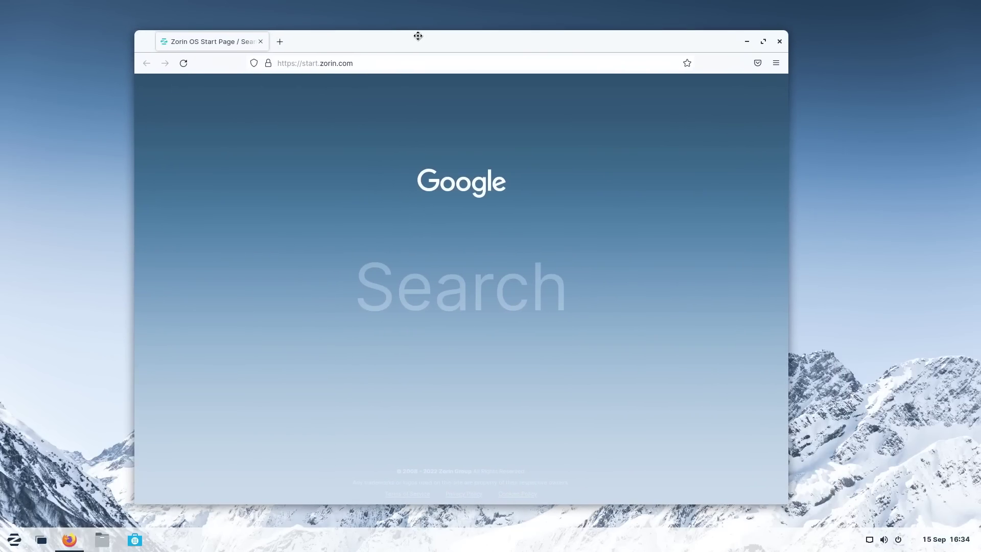
pyautogui.click(781, 38)
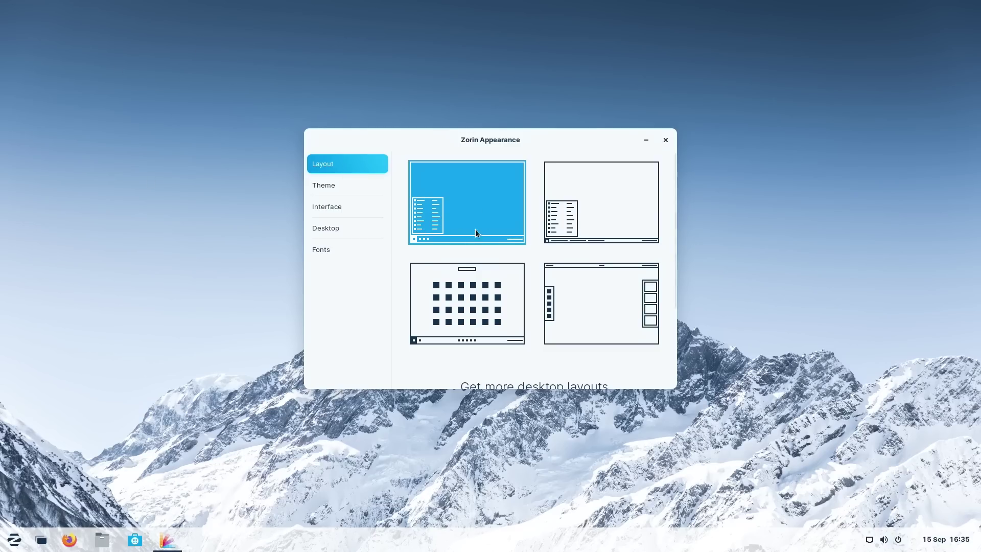
# Try each layout tile, settling on the top bar with side docks layout
pyautogui.click(594, 219)
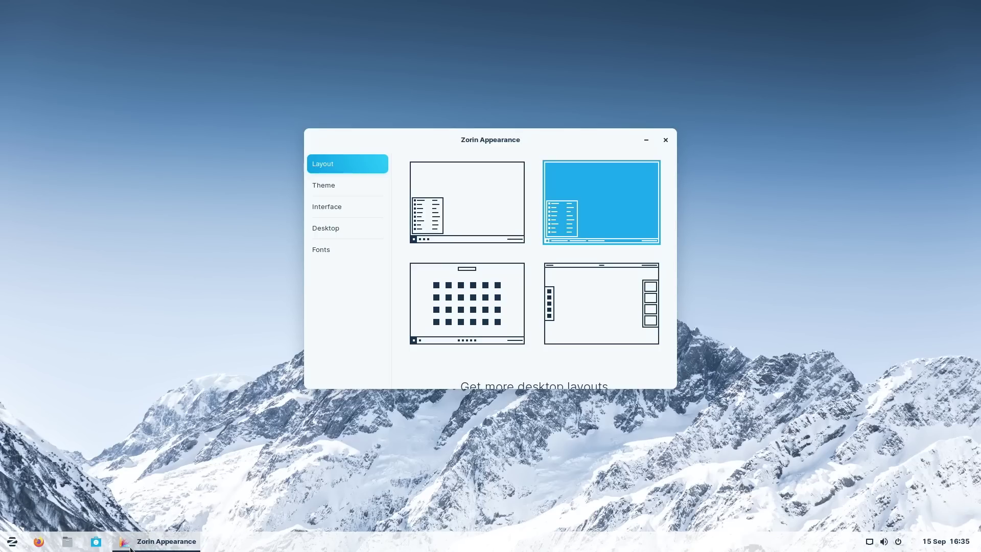
pyautogui.click(441, 319)
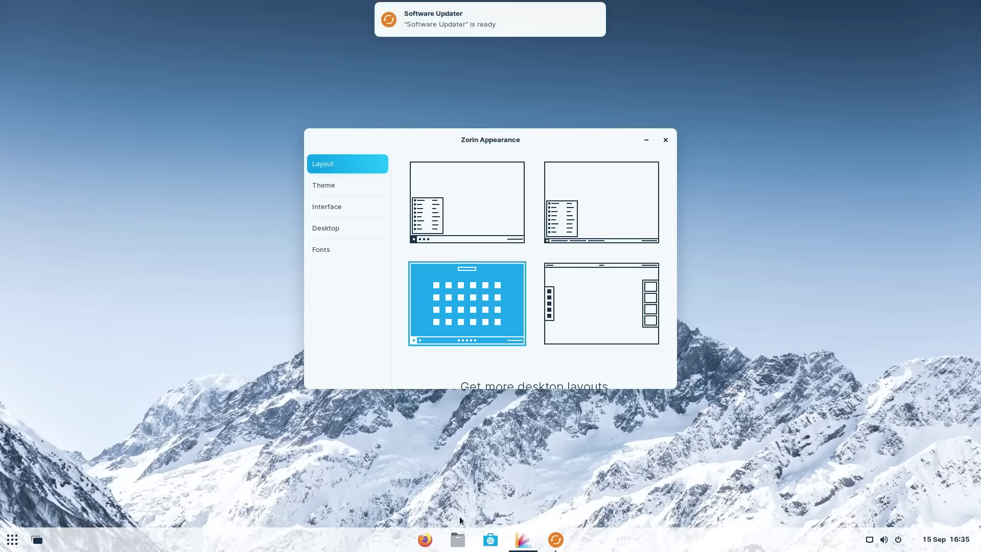
pyautogui.click(604, 301)
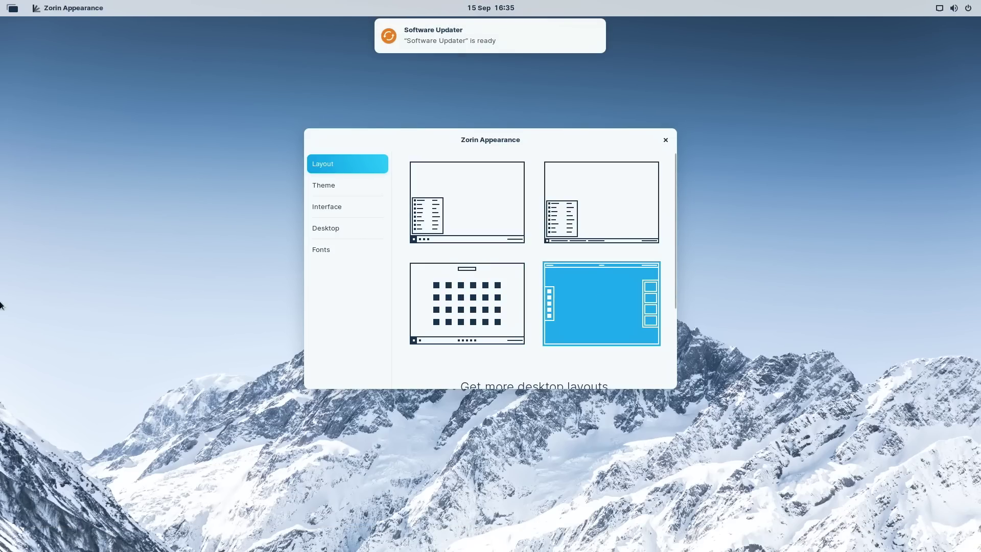
pyautogui.click(12, 8)
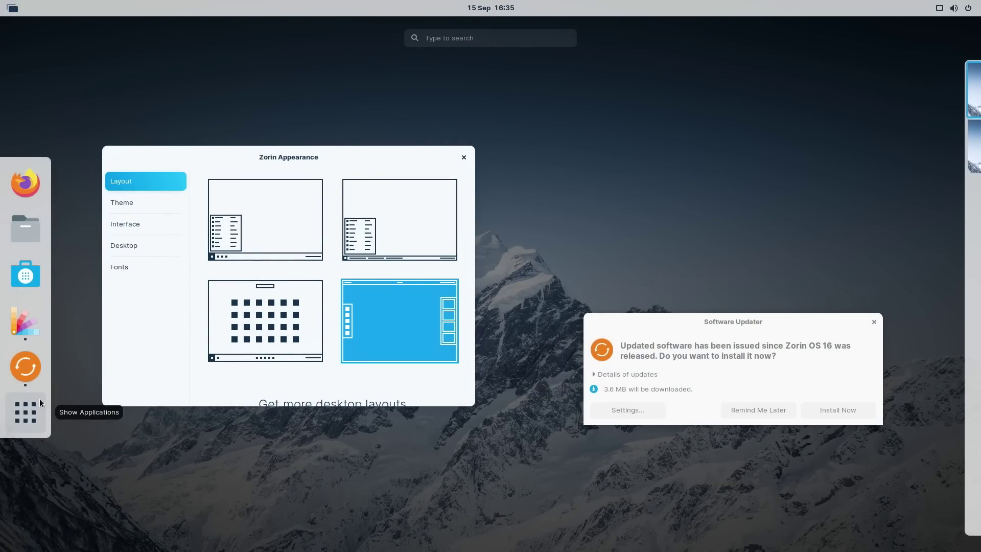
pyautogui.click(324, 159)
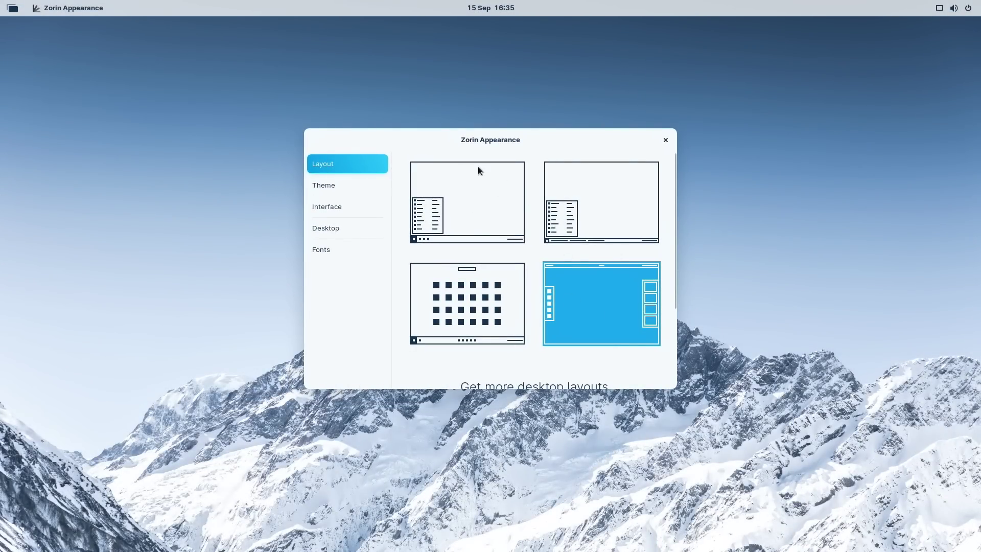
pyautogui.scroll(-4, 544, 240)
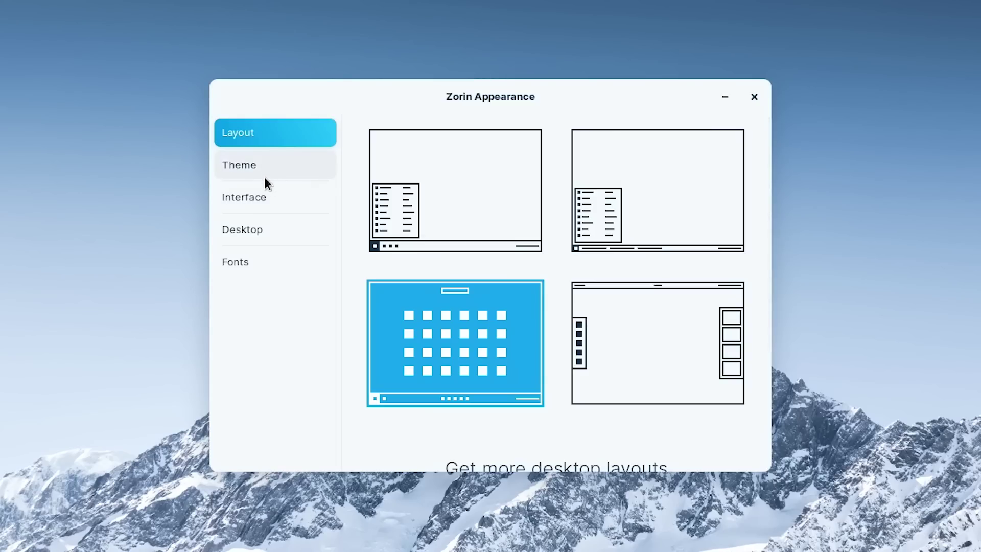
# Try green and orange accents, switch the theme to Dark, and glance at the Interface and Fonts pages
pyautogui.click(330, 189)
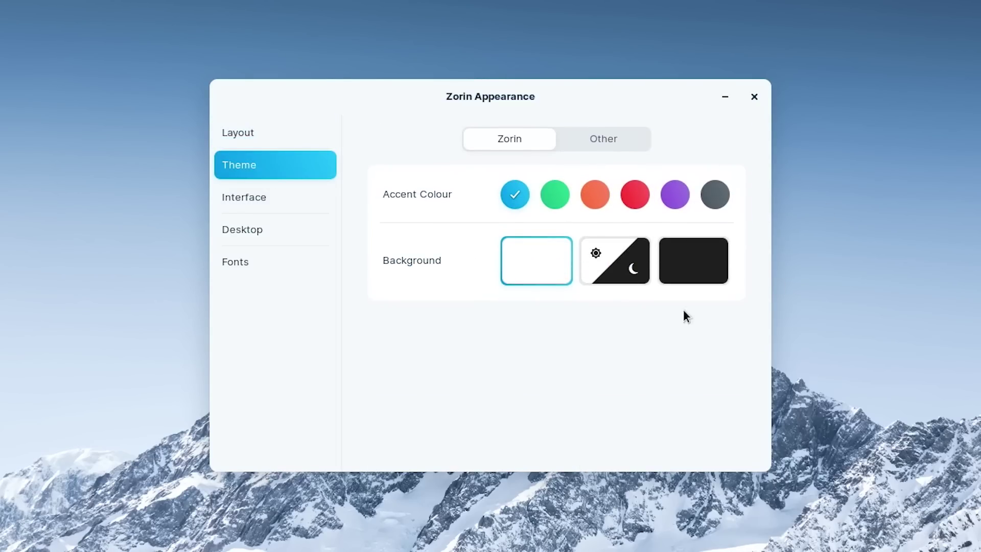
pyautogui.click(560, 185)
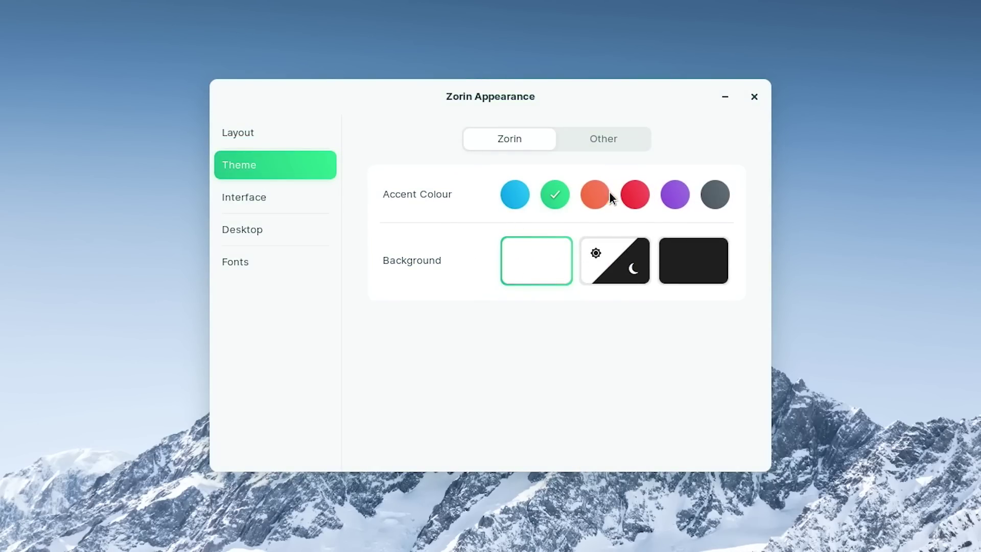
pyautogui.click(610, 196)
pyautogui.click(623, 259)
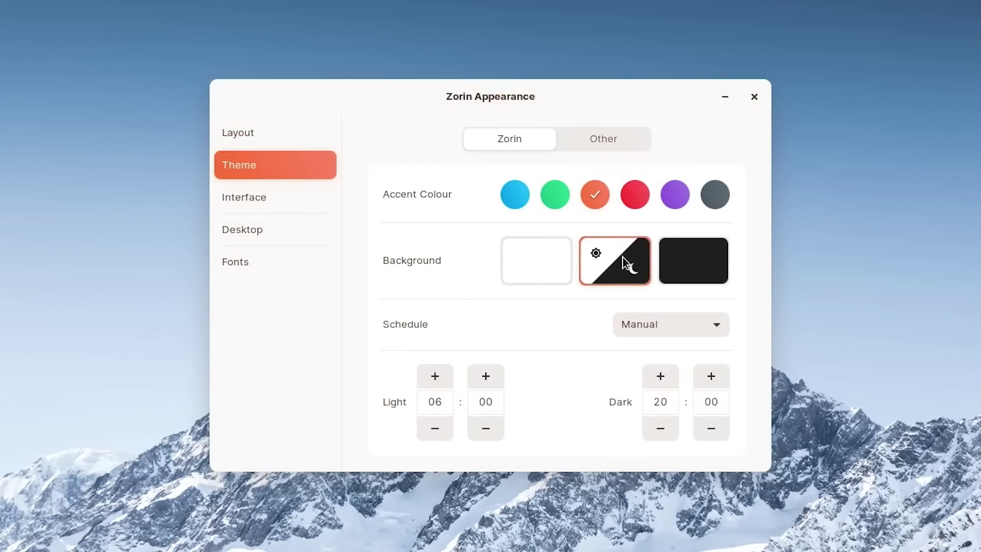
pyautogui.click(687, 248)
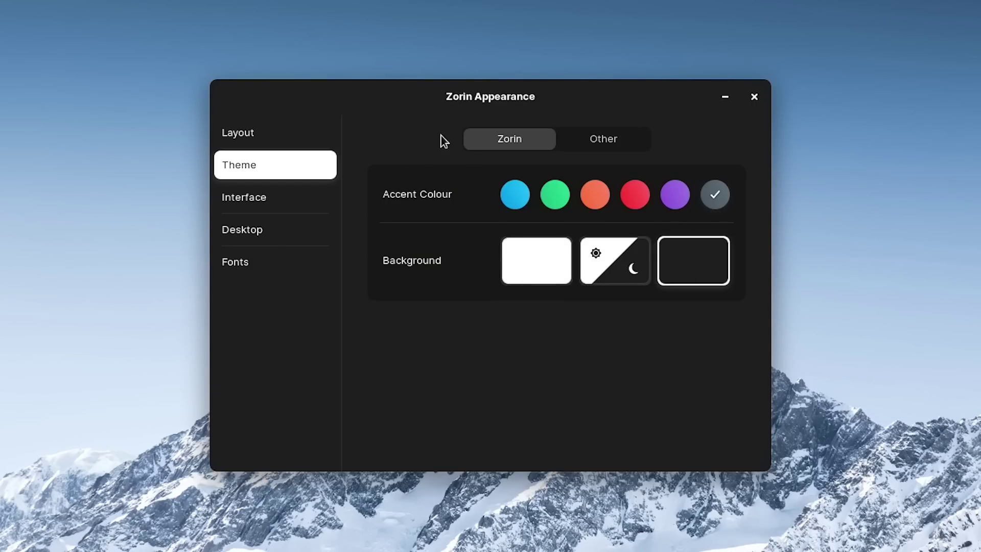
pyautogui.click(236, 197)
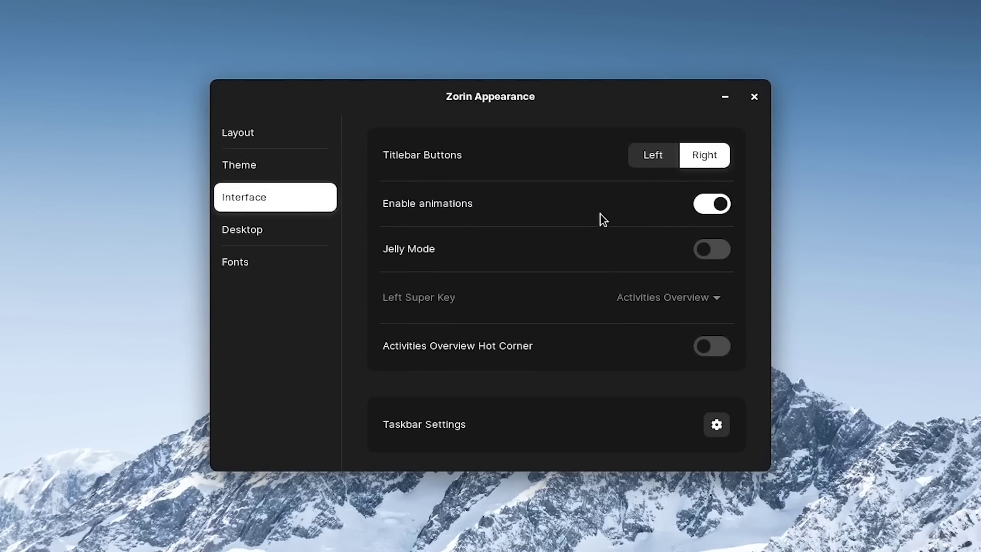
pyautogui.click(276, 254)
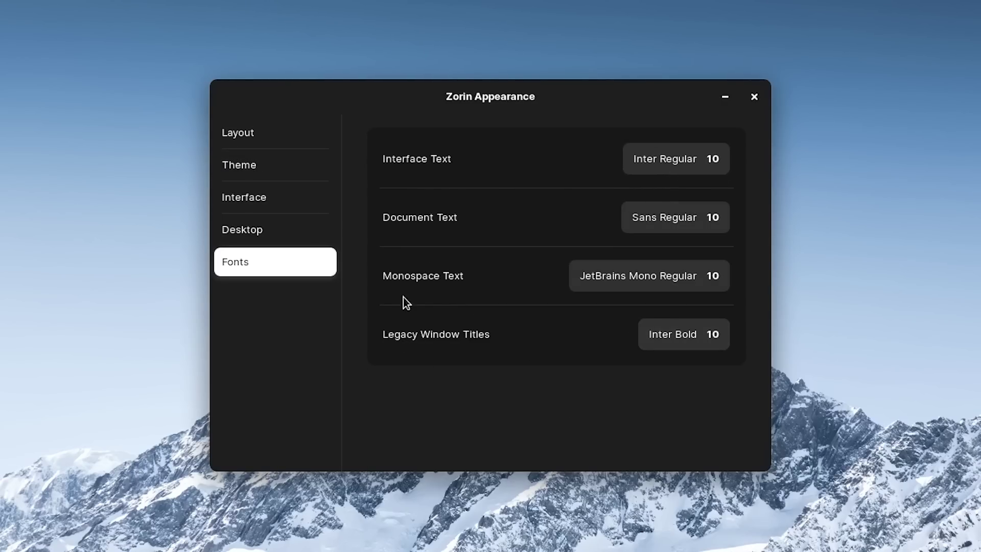
pyautogui.click(271, 200)
pyautogui.click(280, 176)
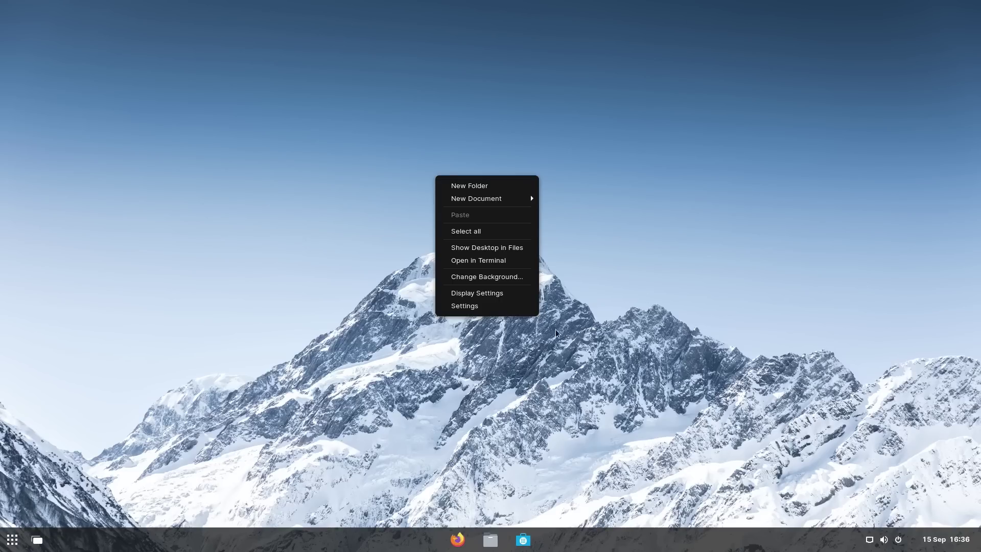
# Set the sunset mountain wallpaper and bring up the Software store
pyautogui.click(511, 277)
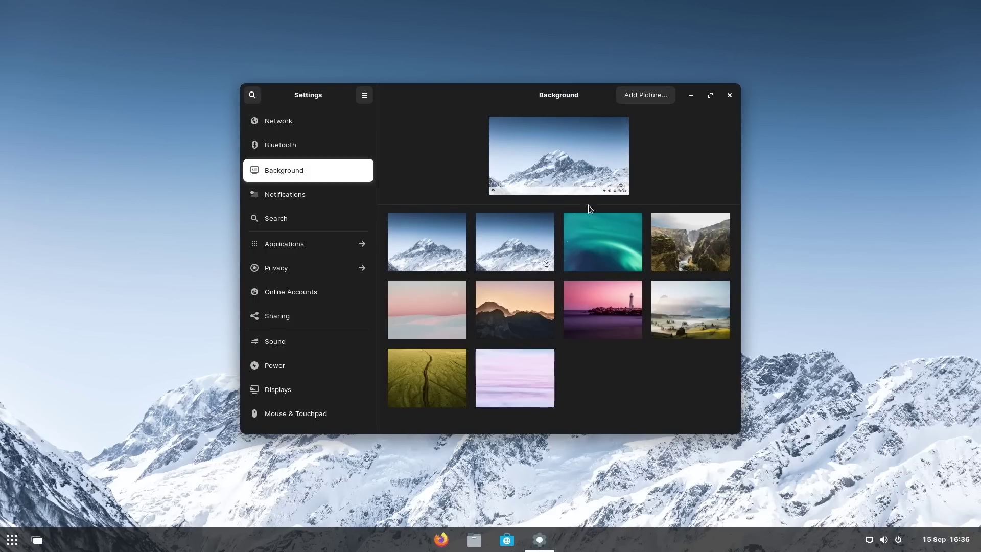
pyautogui.click(600, 306)
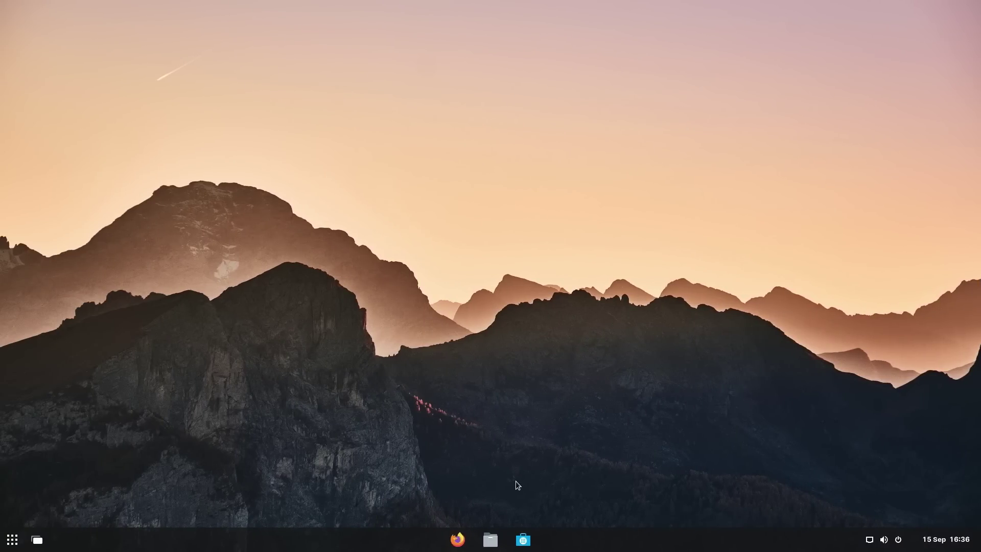
pyautogui.click(523, 540)
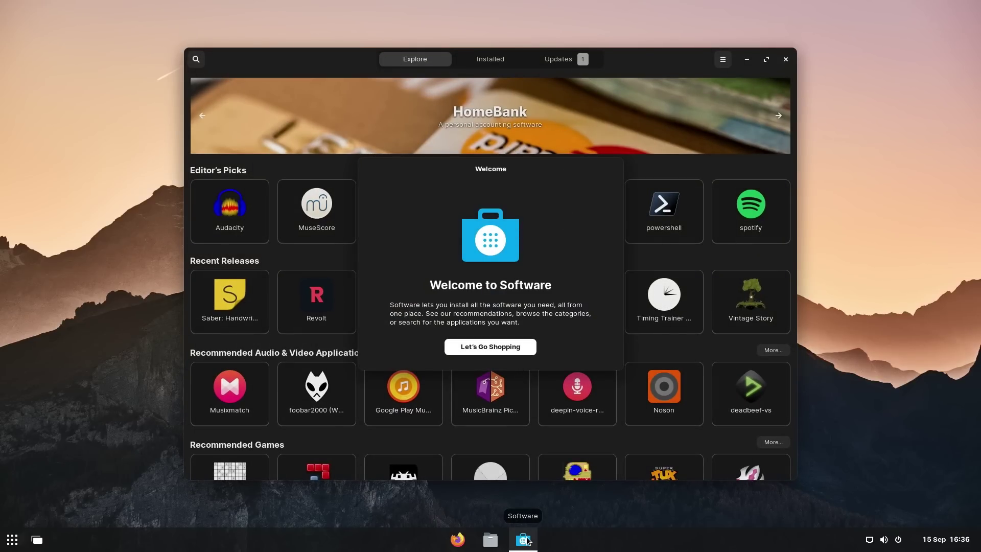
# Search the catalogue for 'minecra' and install Minecraft from its page
pyautogui.click(500, 347)
pyautogui.scroll(-5, 609, 253)
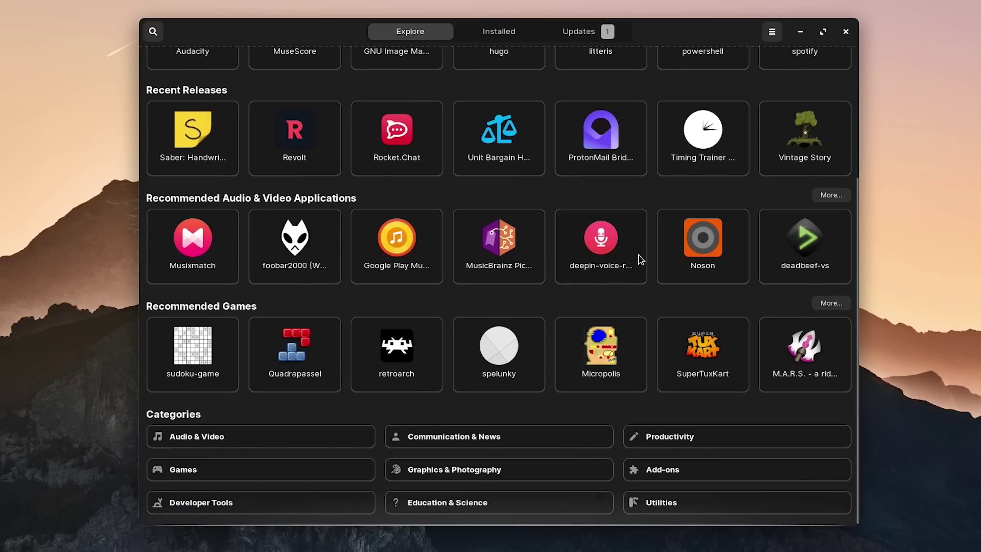
pyautogui.scroll(5, 603, 271)
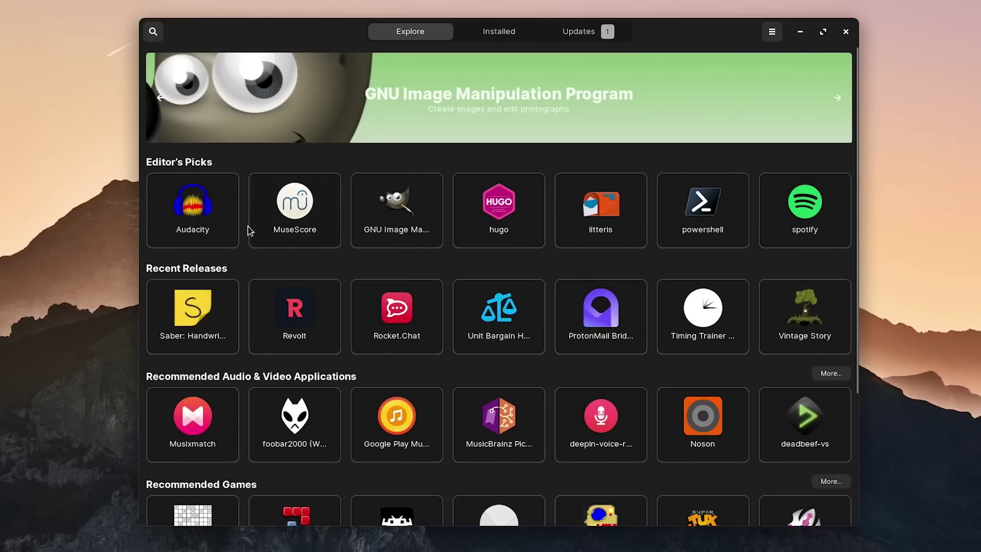
pyautogui.scroll(-4, 511, 287)
pyautogui.scroll(4, 508, 284)
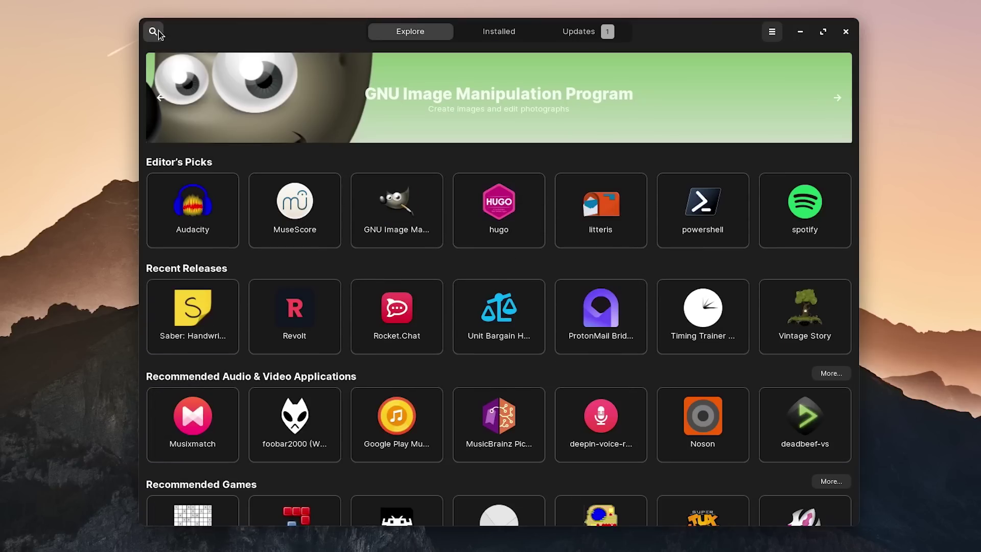
pyautogui.click(154, 32)
pyautogui.write('minecraft')
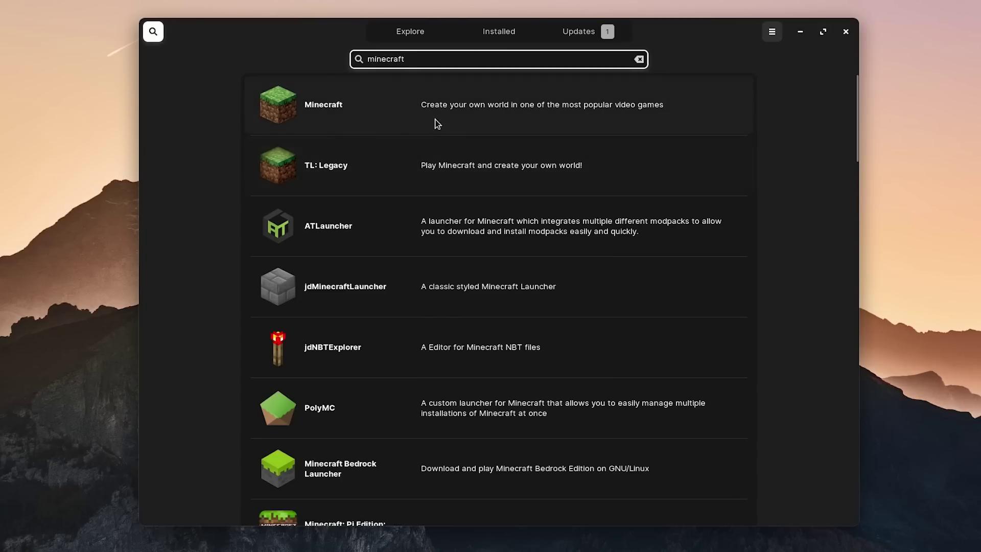
pyautogui.click(424, 108)
pyautogui.scroll(-4, 473, 301)
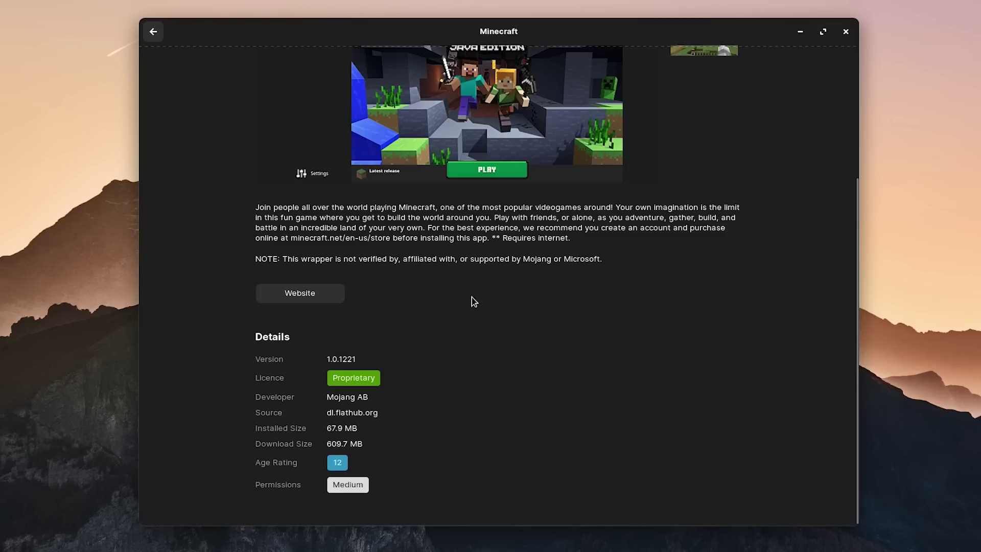
pyautogui.scroll(4, 379, 428)
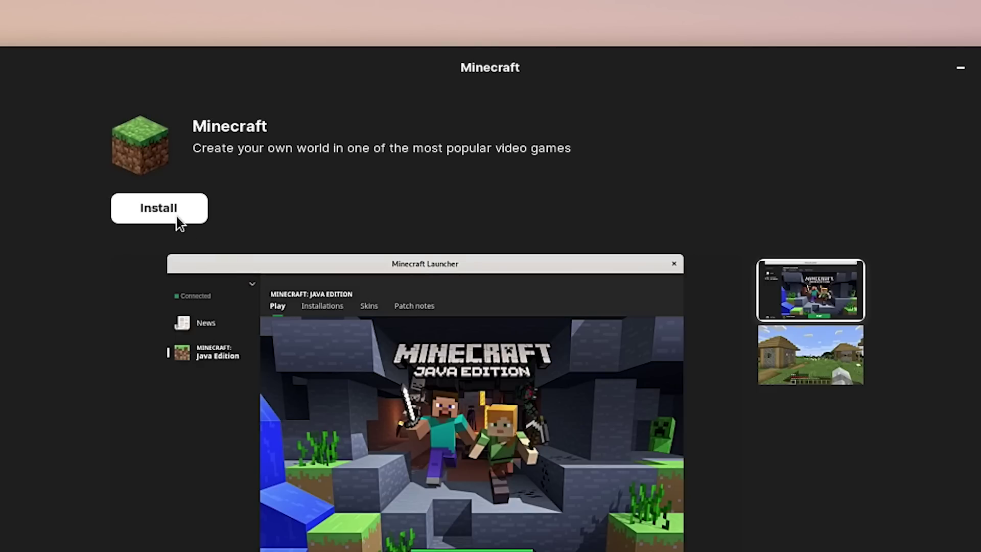
pyautogui.click(298, 125)
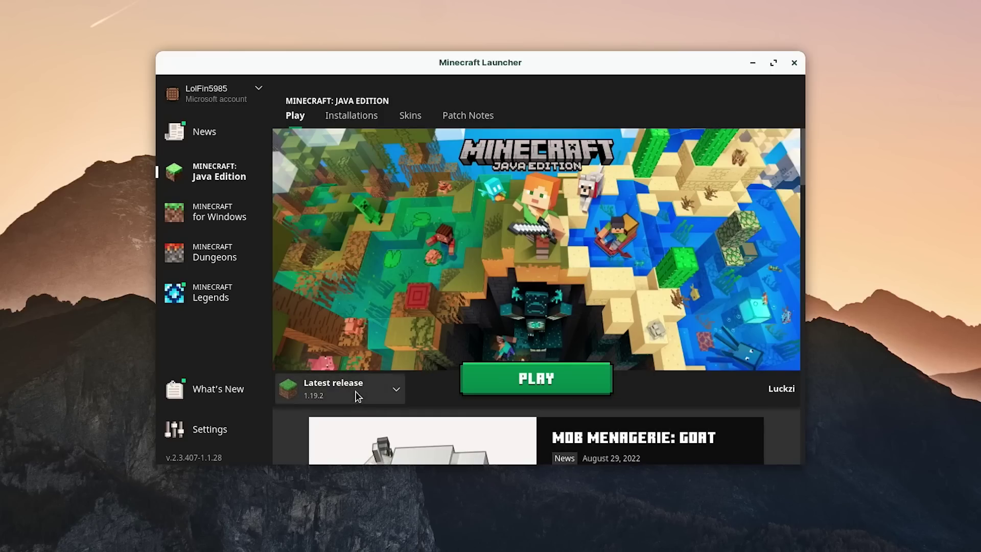
# Select the 1.8.9 installation in the launcher and start it
pyautogui.click(358, 394)
pyautogui.click(351, 358)
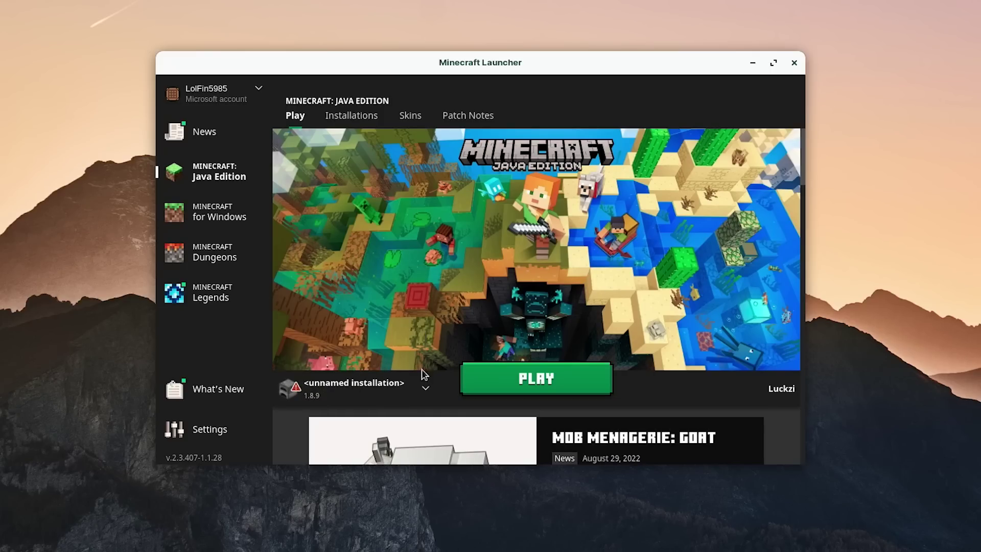
pyautogui.click(477, 377)
# Accept the safety risks, launch 1.8.9, and maximize the game window
pyautogui.click(324, 285)
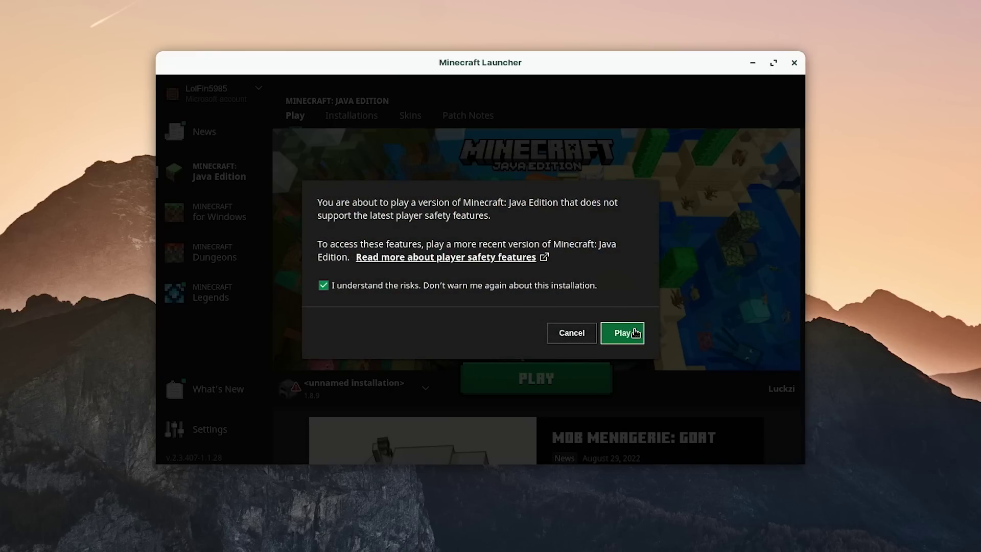
pyautogui.click(635, 333)
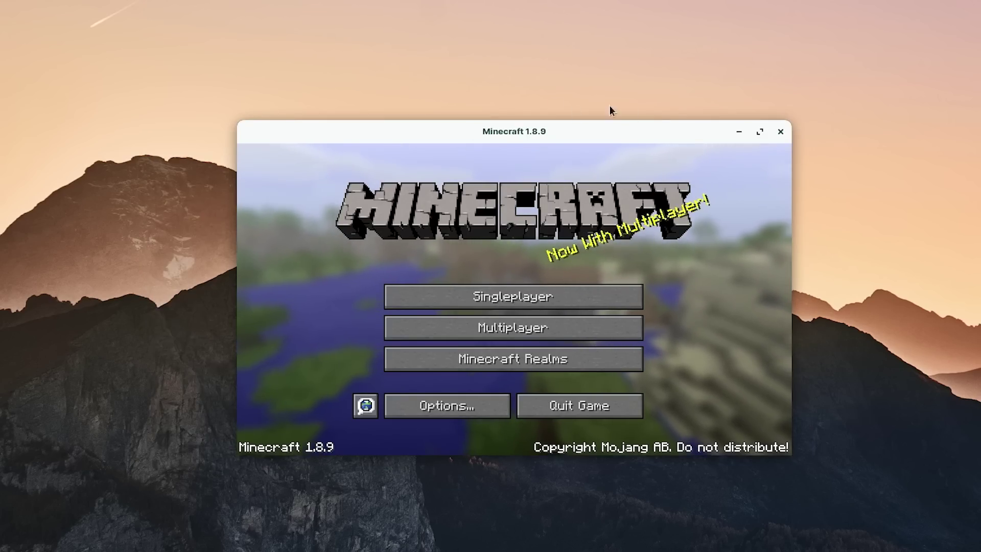
pyautogui.click(760, 132)
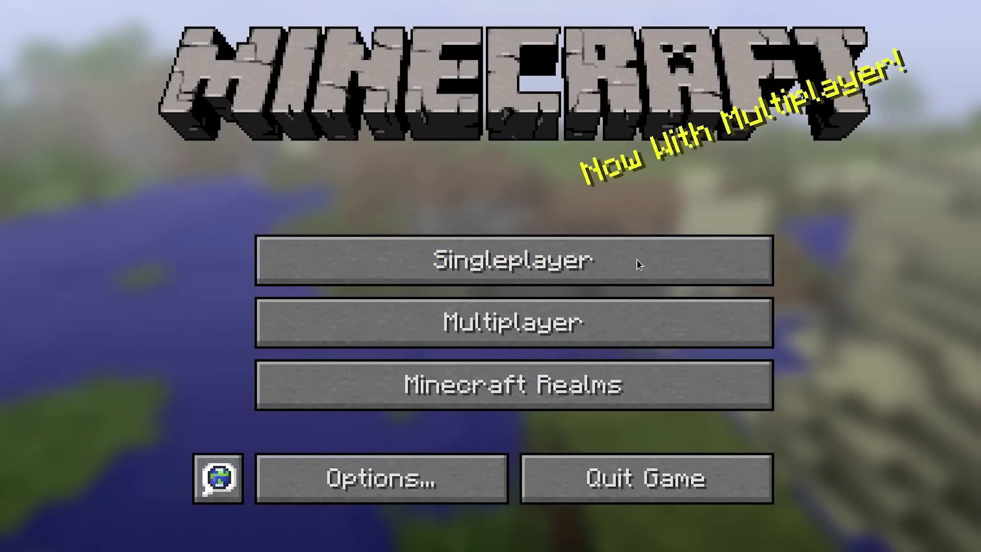
# In Video Settings set VSync off, Max Framerate Unlimited, Render Distance 8 chunks and VBOs on
pyautogui.click(413, 481)
pyautogui.click(332, 309)
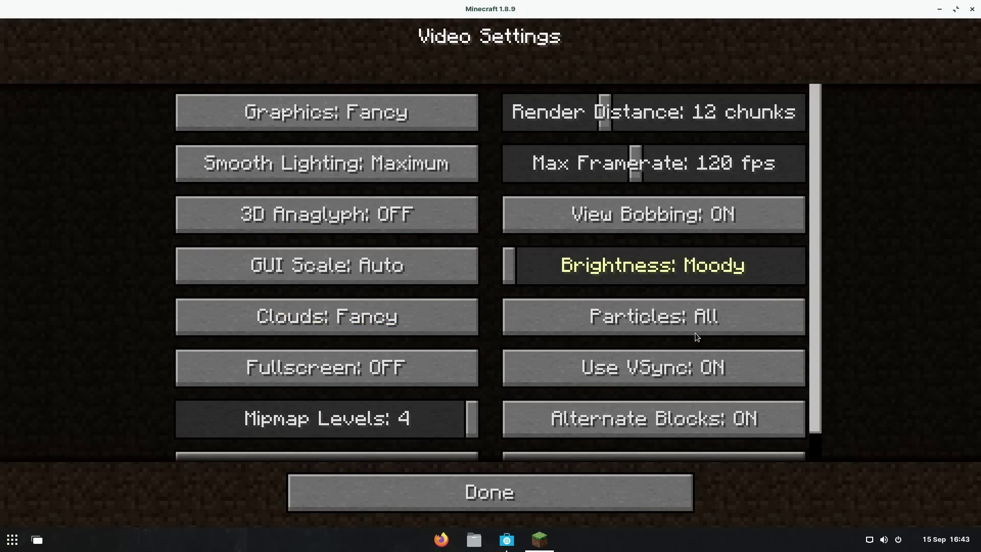
pyautogui.scroll(-1, 591, 300)
pyautogui.click(673, 324)
pyautogui.scroll(1, 639, 319)
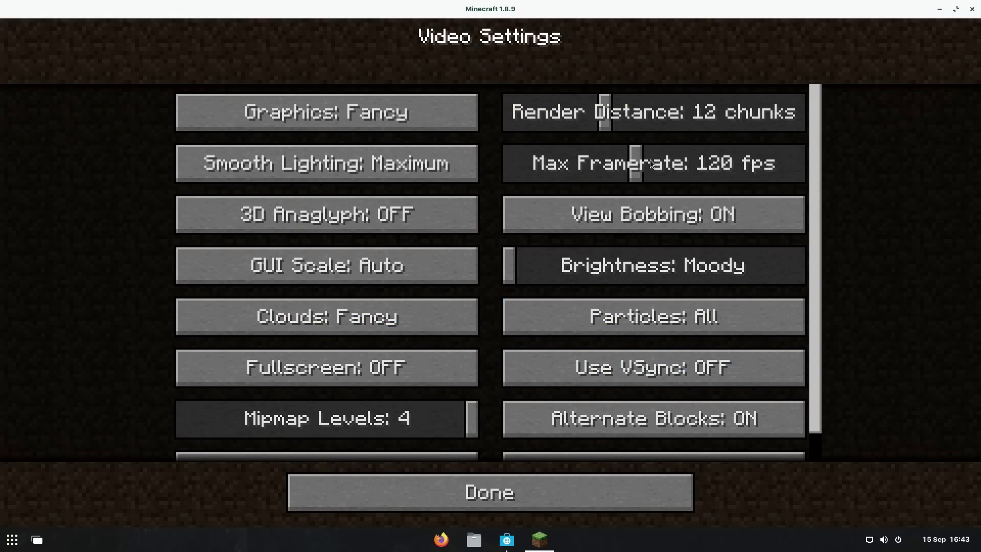
pyautogui.moveTo(650, 162); pyautogui.dragTo(951, 128)
pyautogui.moveTo(600, 127); pyautogui.dragTo(565, 121)
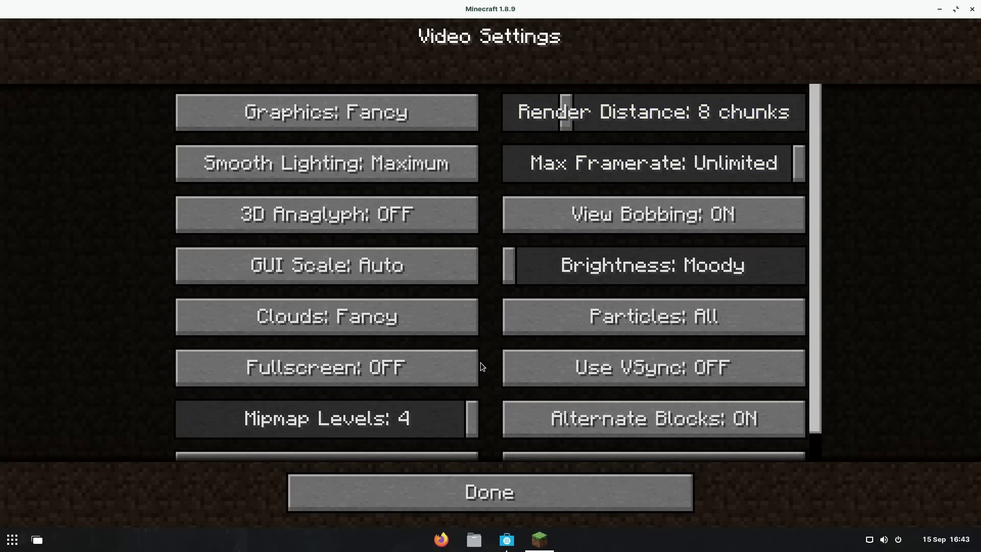
pyautogui.scroll(-1, 481, 435)
pyautogui.click(406, 433)
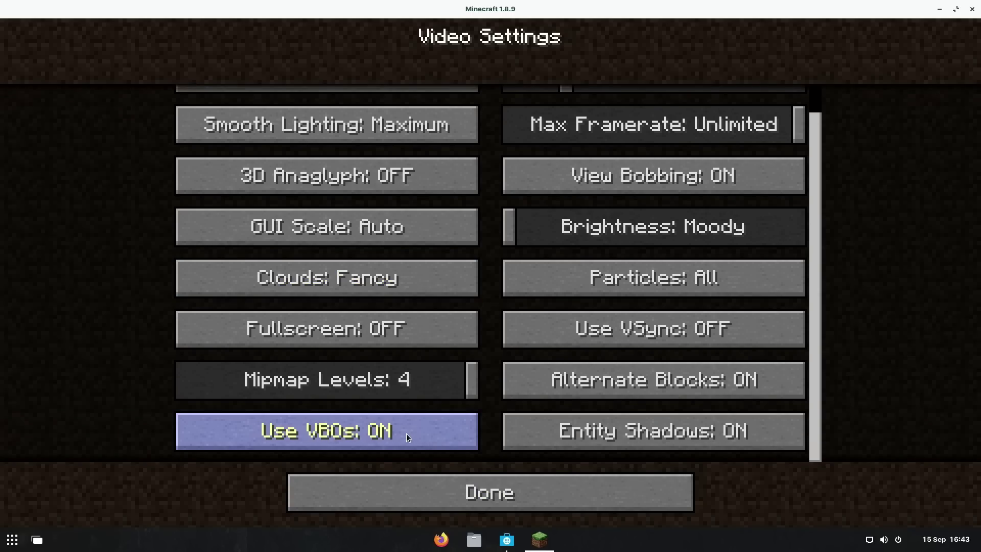
pyautogui.scroll(1, 554, 353)
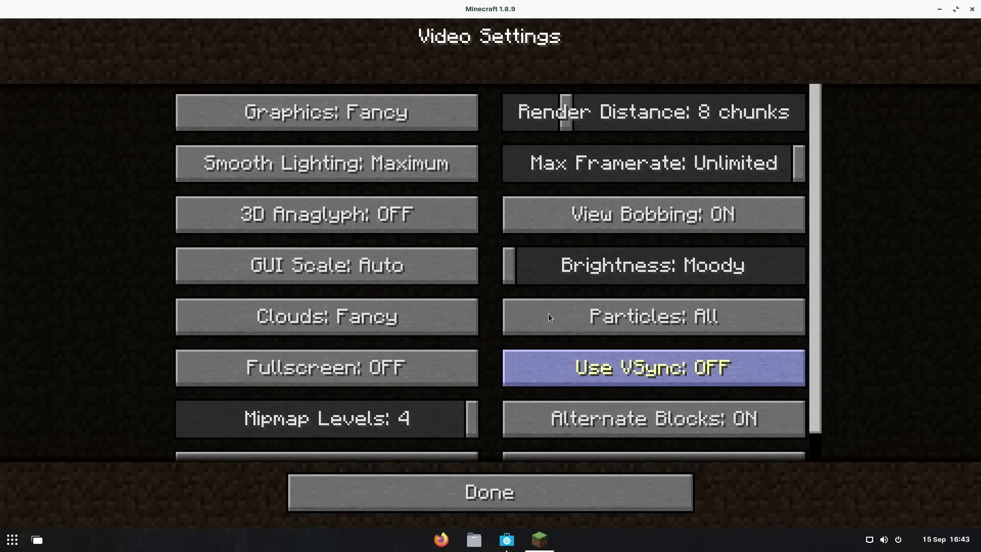
pyautogui.click(505, 494)
# Create and load a new singleplayer world in Creative game mode
pyautogui.click(511, 460)
pyautogui.click(503, 272)
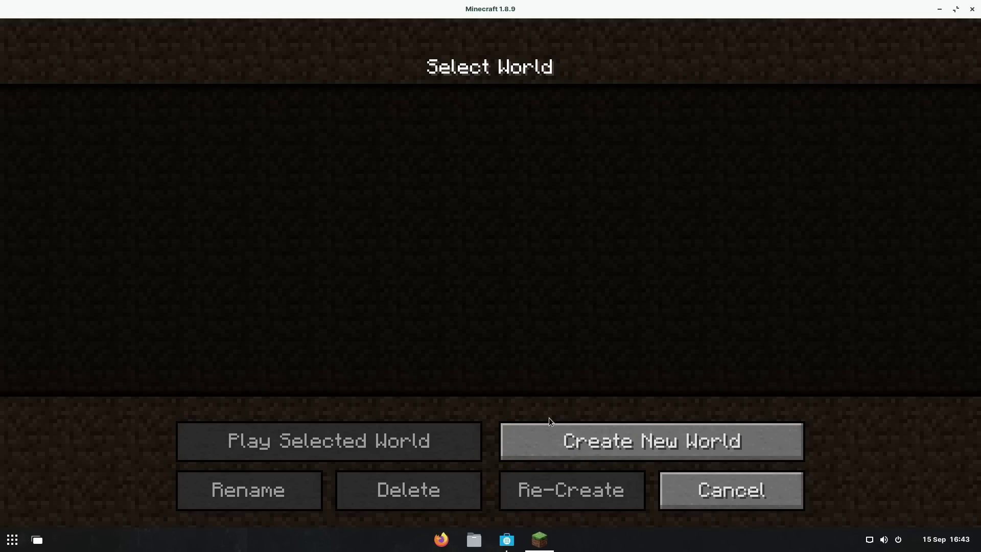
pyautogui.click(582, 435)
pyautogui.click(488, 261)
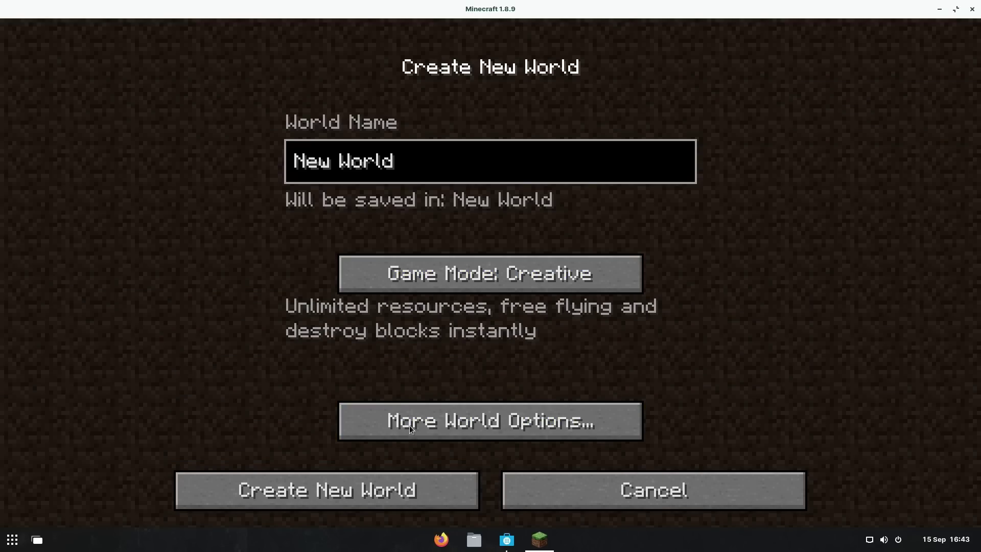
pyautogui.click(370, 493)
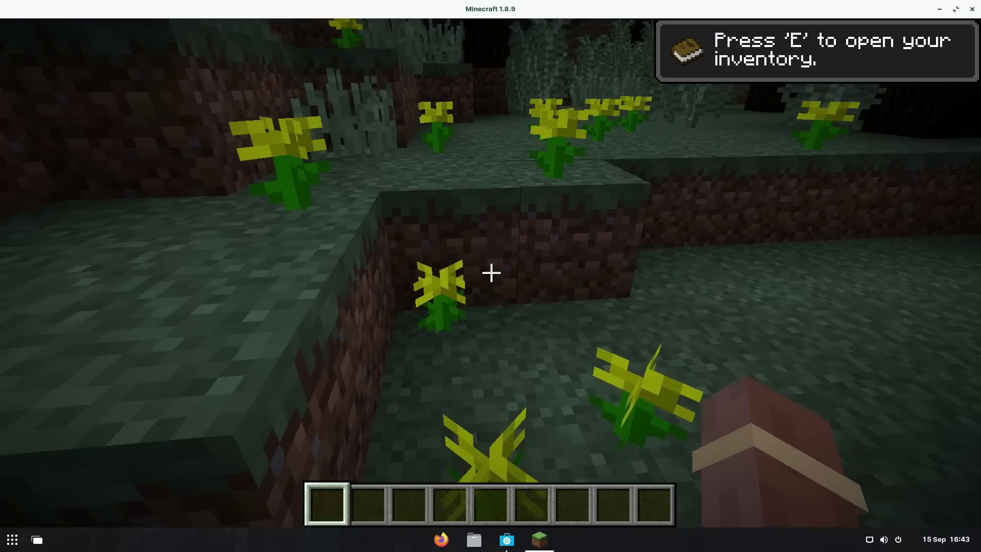
# Show the F3 debug overlay and fly forward and upward over the forest
pyautogui.moveTo(491, 273)
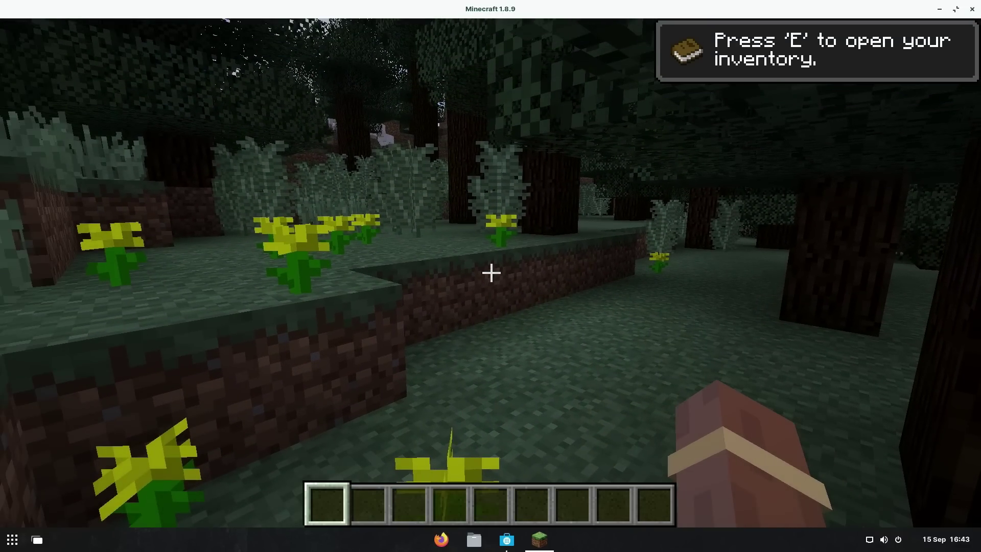
pyautogui.press('F3')
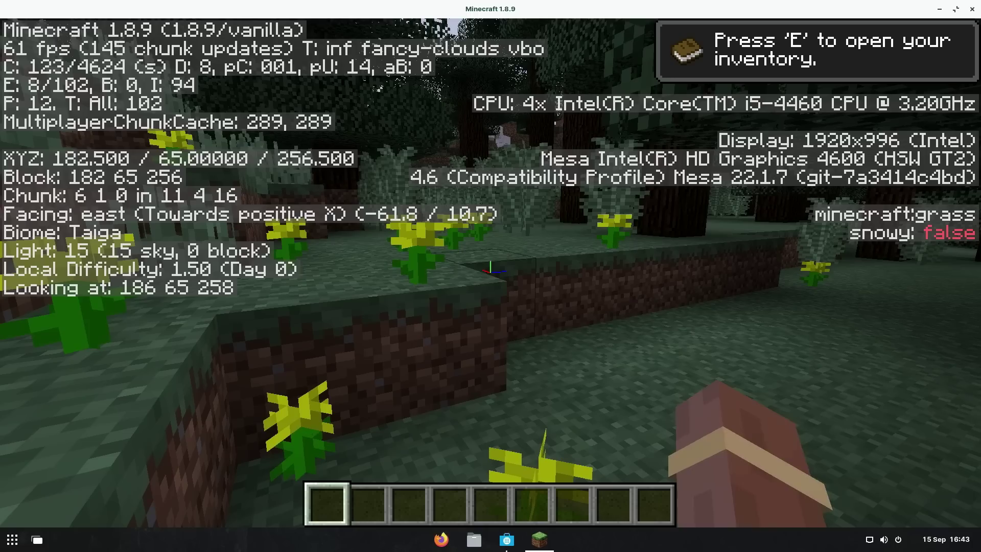
pyautogui.press('w')
pyautogui.press('space')
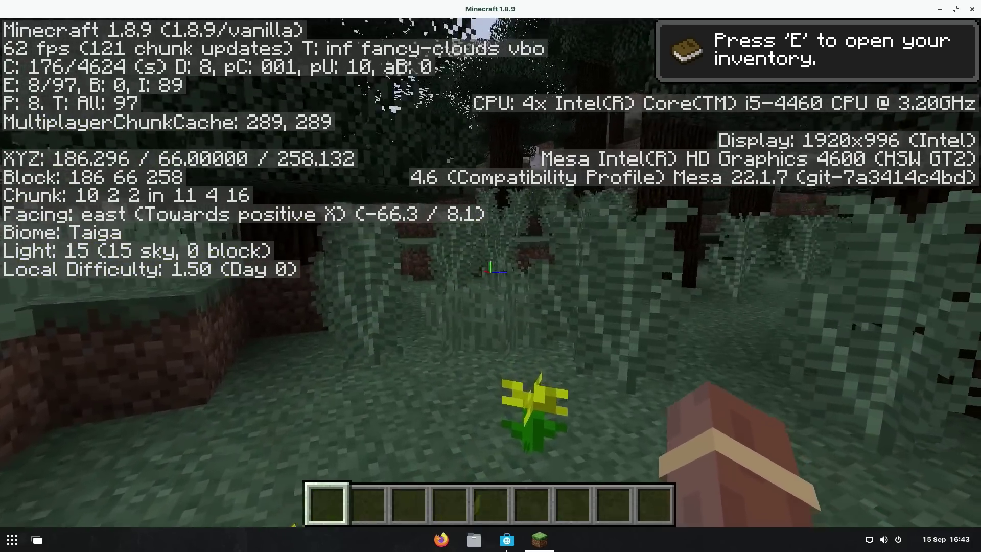
pyautogui.press('space')
pyautogui.press('space')
pyautogui.press('w')
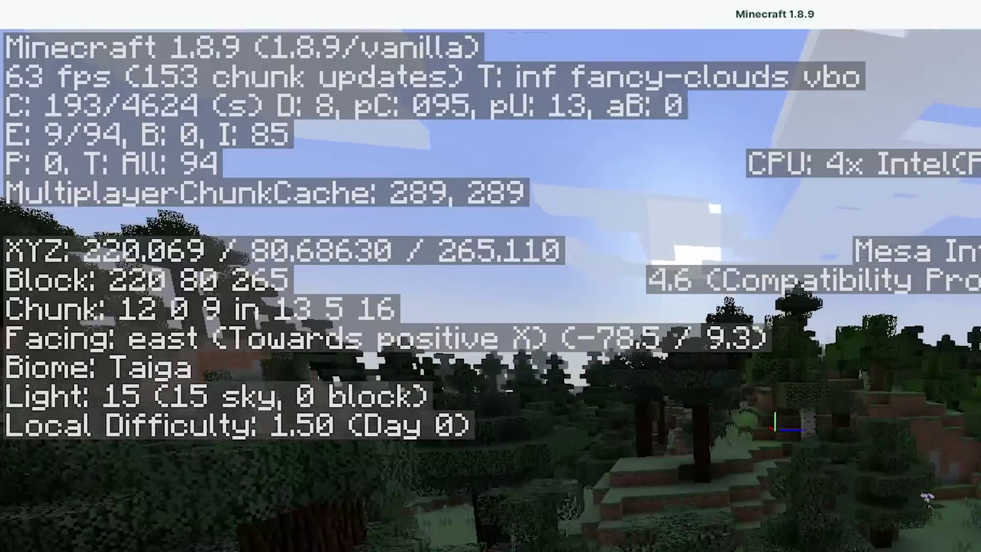
pyautogui.press('w')
pyautogui.press('space')
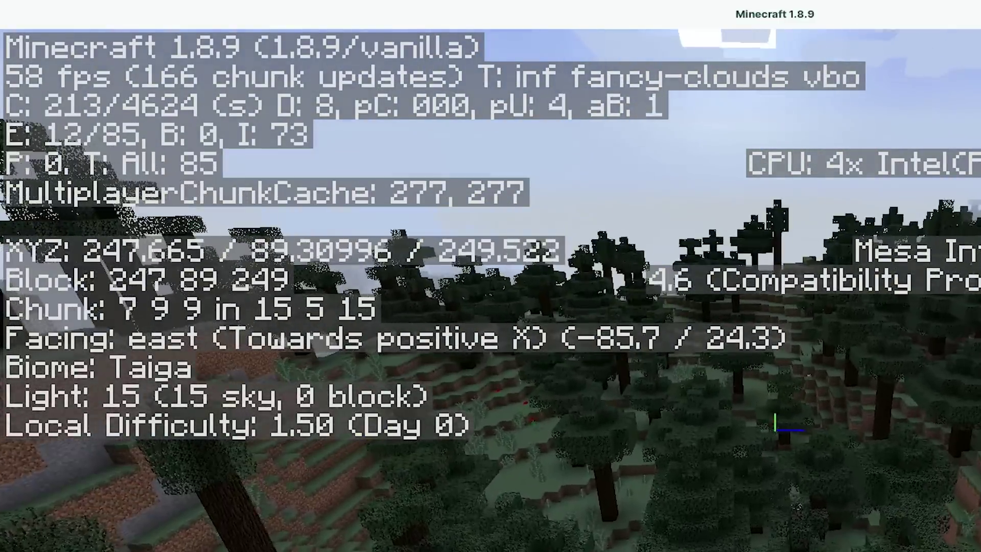
pyautogui.press('w')
pyautogui.press('space')
pyautogui.moveTo(491, 276)
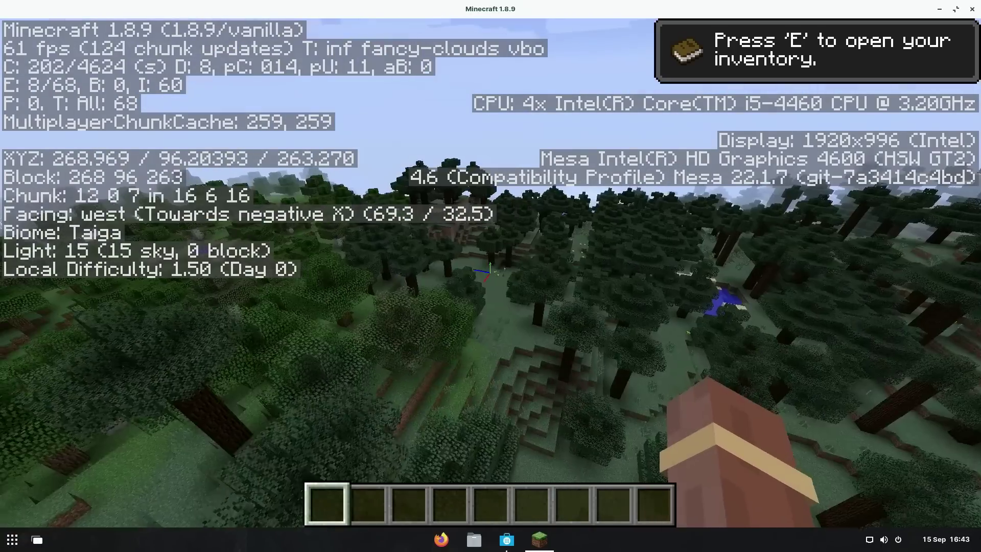
# Descend through the lake and forest, then pause to the Game menu
pyautogui.press('w')
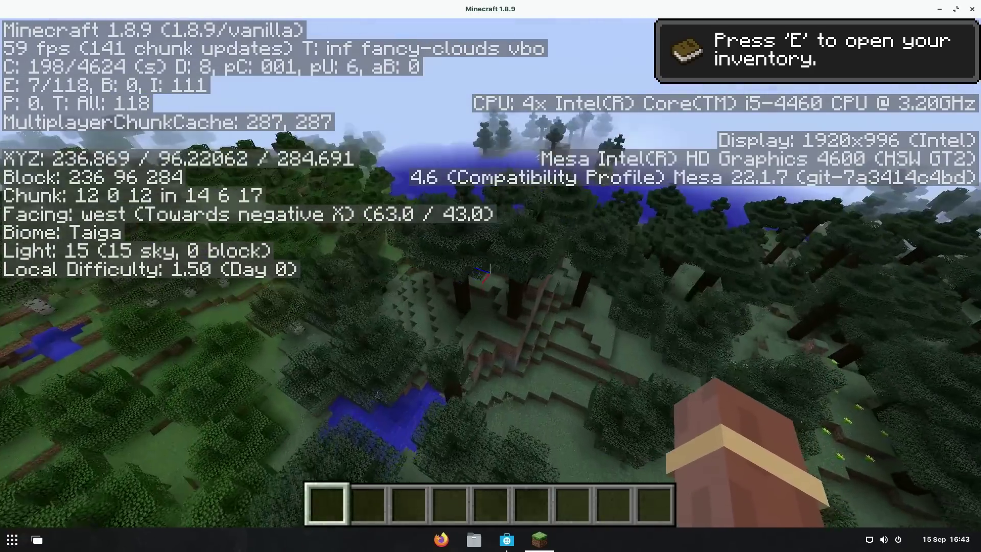
pyautogui.press('w')
pyautogui.press('space')
pyautogui.press('space')
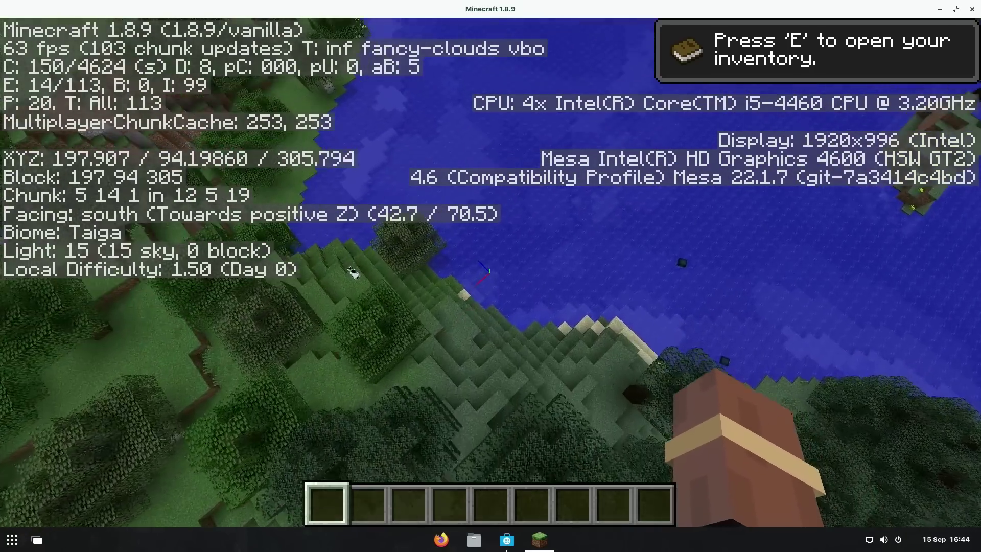
pyautogui.press('w')
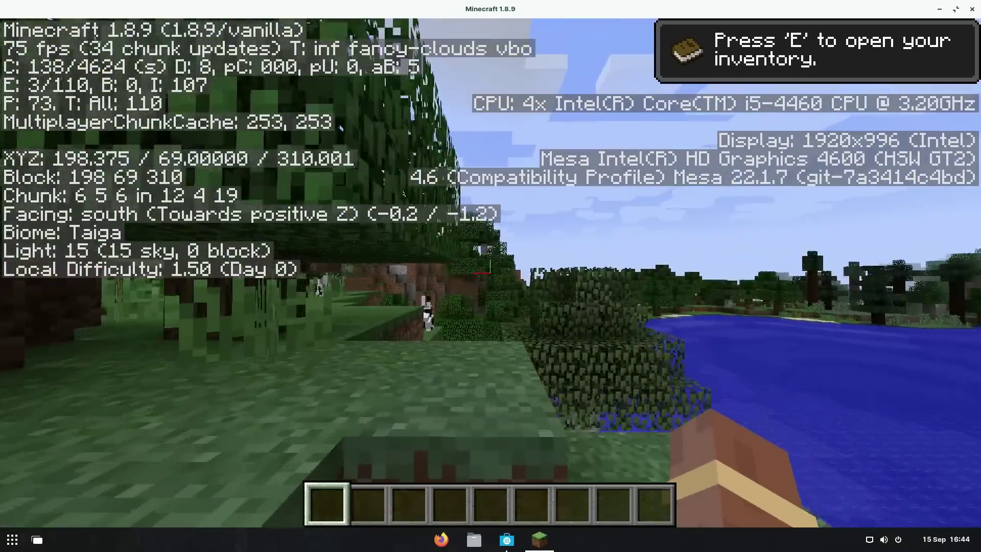
pyautogui.press('space')
pyautogui.press('w')
pyautogui.press('space')
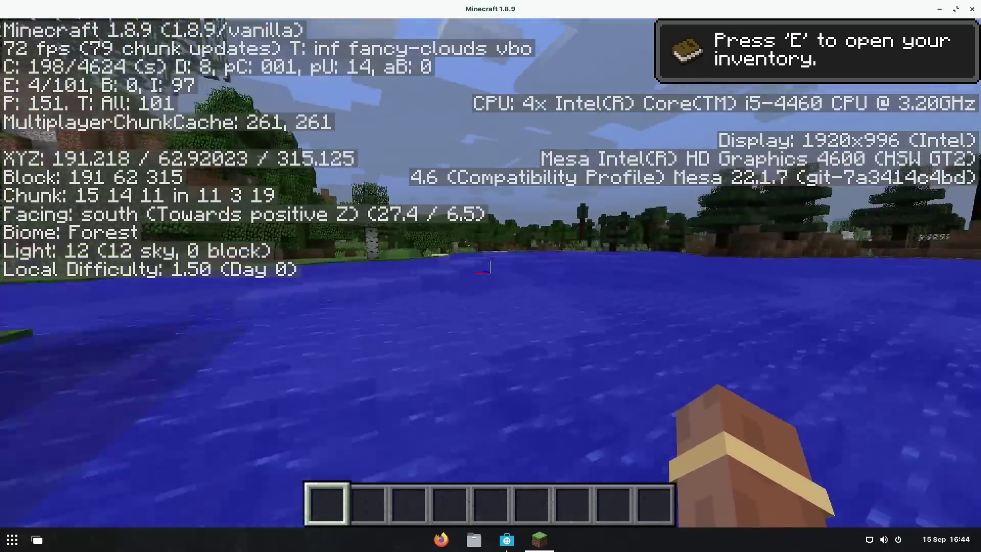
pyautogui.press('w')
pyautogui.press('space')
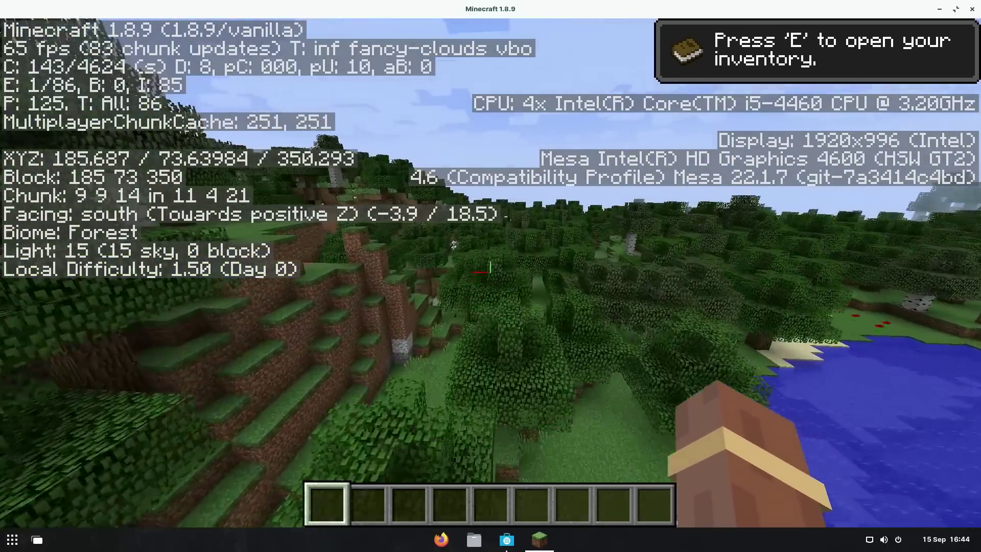
pyautogui.press('w')
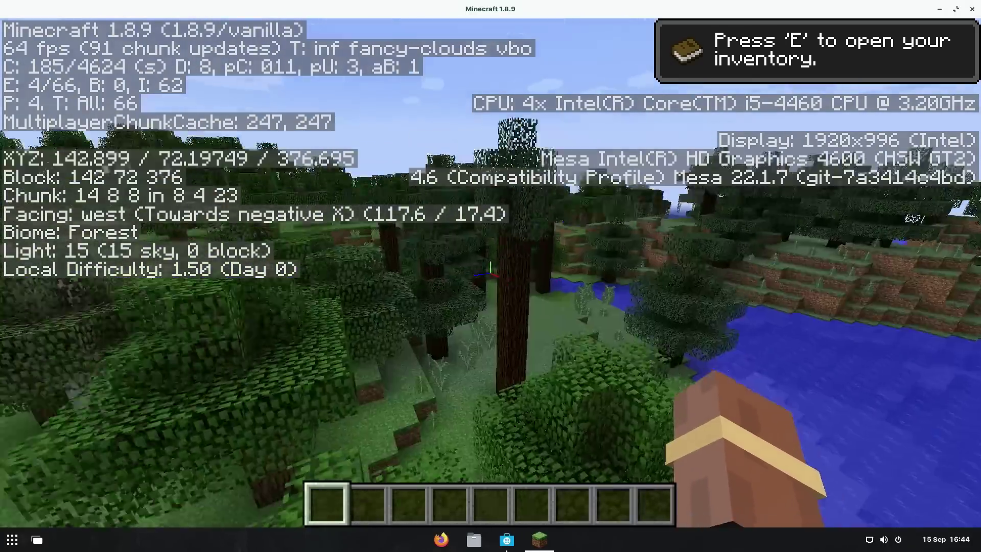
pyautogui.press('w')
pyautogui.press('space')
pyautogui.press('Escape')
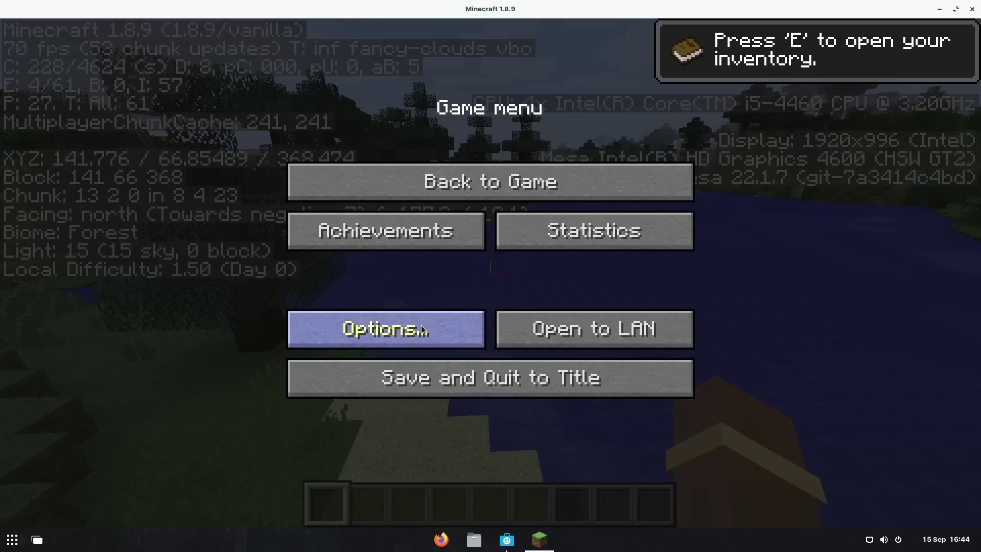
# Set Fast graphics, smooth lighting and clouds off, GUI Large, Bright, no bobbing, lower render distance
pyautogui.click(421, 325)
pyautogui.click(385, 311)
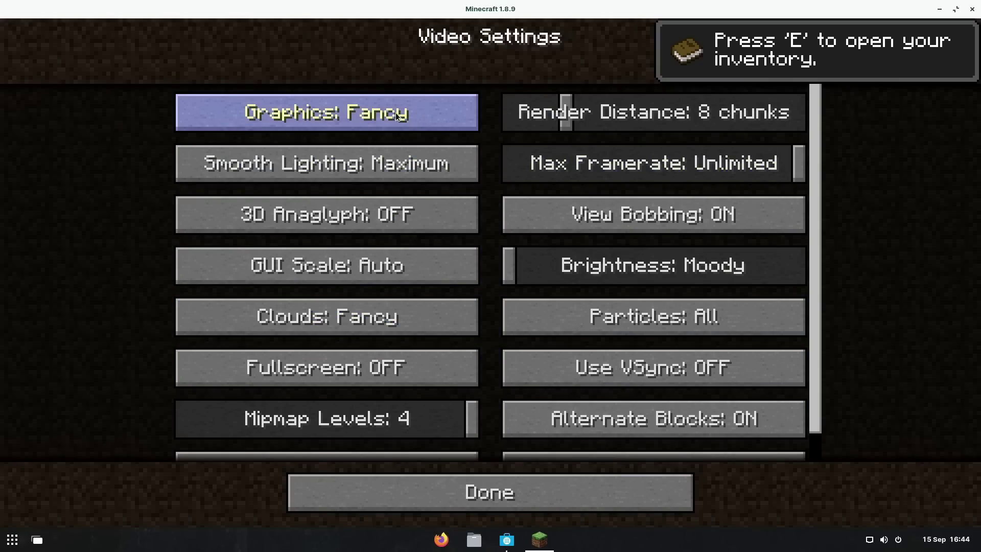
pyautogui.click(396, 112)
pyautogui.click(406, 177)
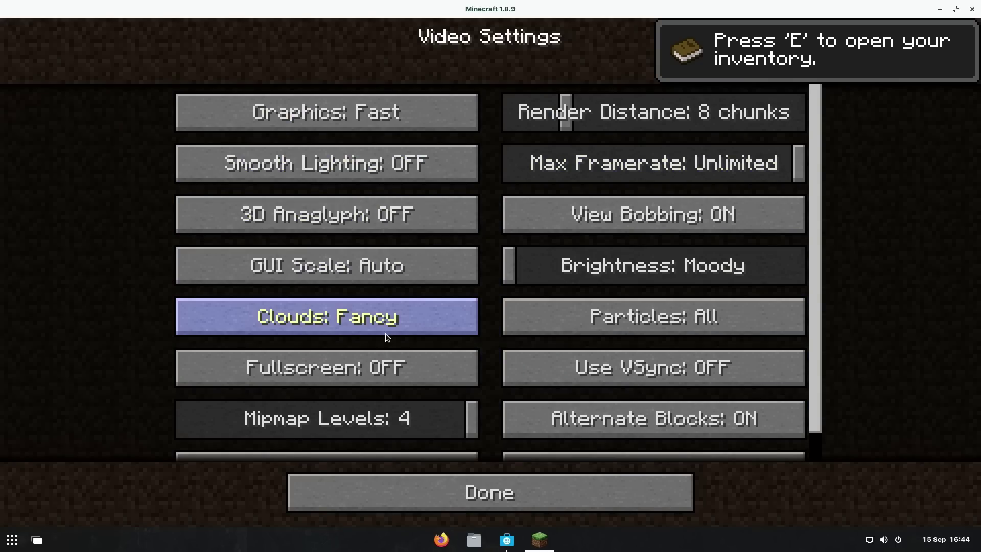
pyautogui.click(392, 319)
pyautogui.click(389, 266)
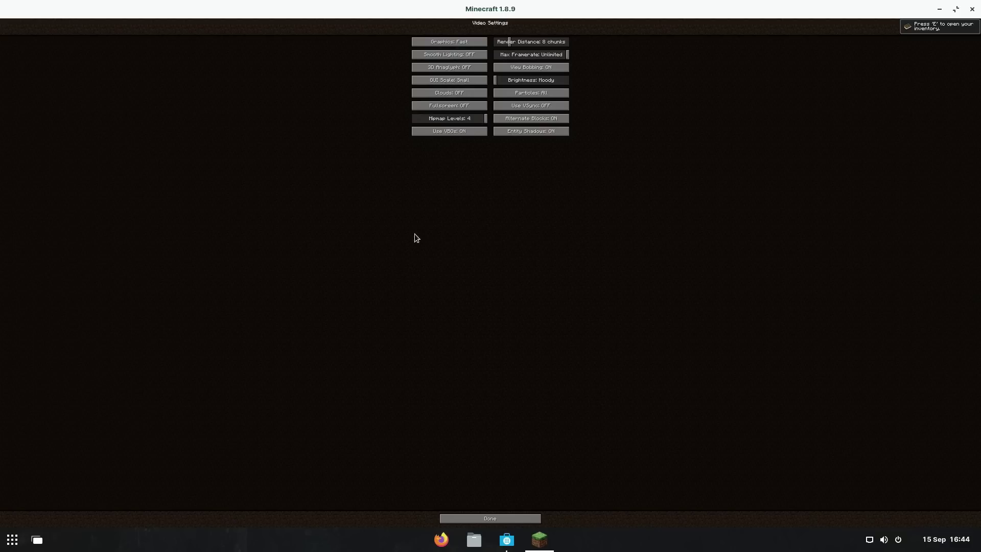
pyautogui.click(418, 79)
pyautogui.click(428, 138)
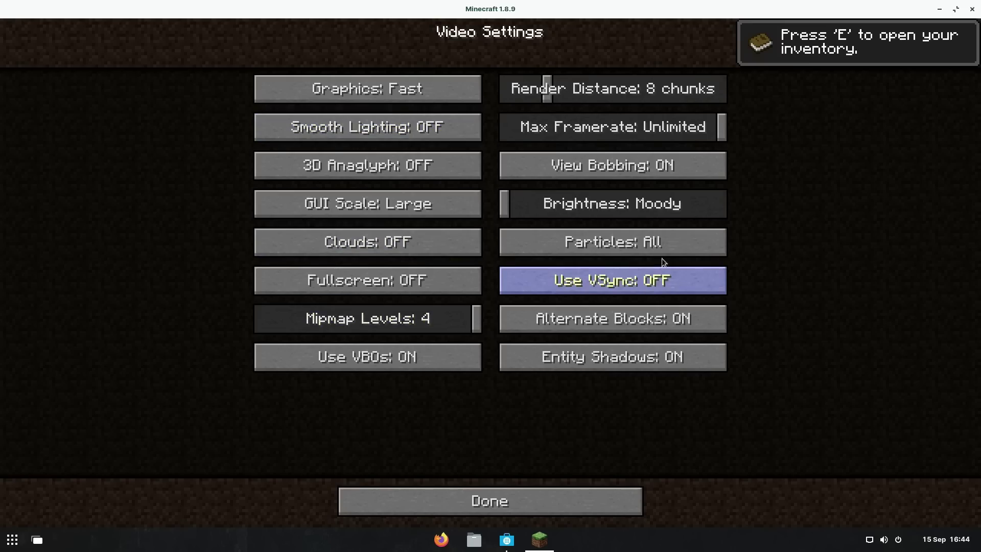
pyautogui.moveTo(680, 204); pyautogui.dragTo(924, 187)
pyautogui.click(603, 166)
pyautogui.moveTo(546, 88); pyautogui.dragTo(516, 85)
pyautogui.press('Escape')
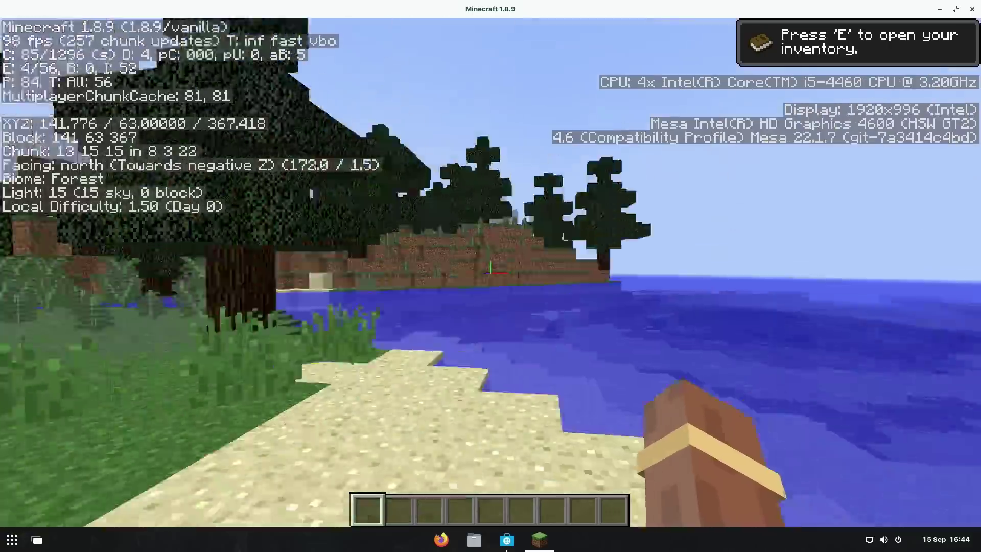
# Walk west into the forest and fly up above the treetops
pyautogui.press('w')
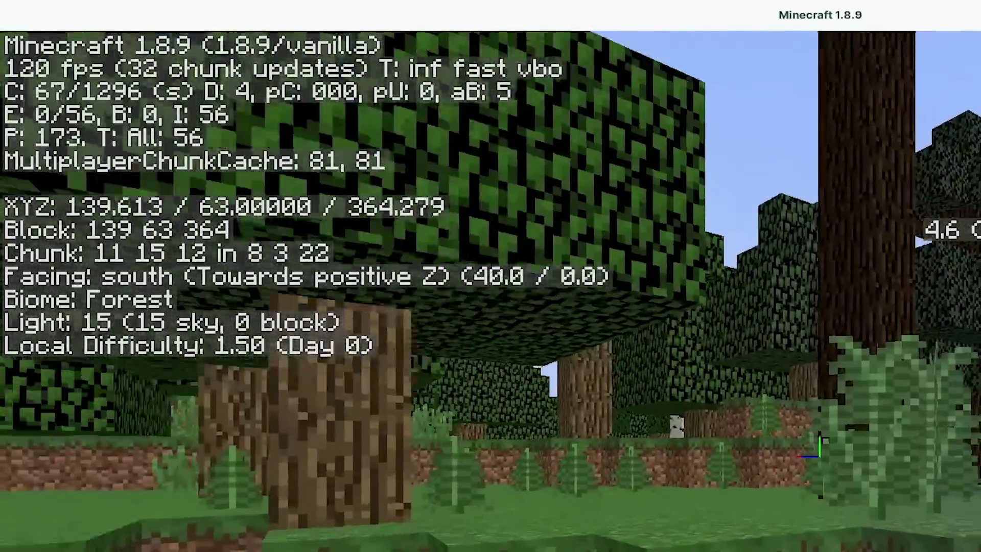
pyautogui.press('w')
pyautogui.press('space')
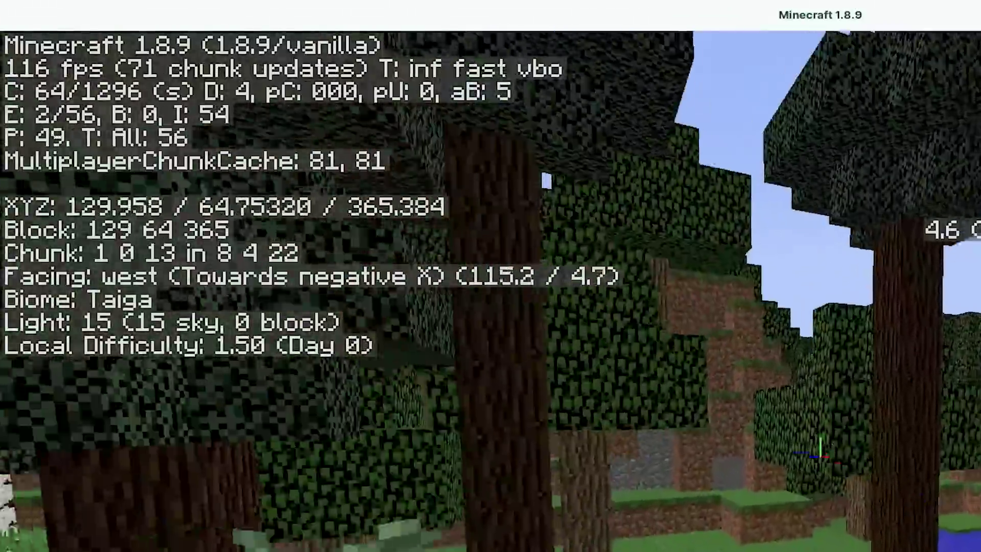
pyautogui.press('w')
pyautogui.press('space')
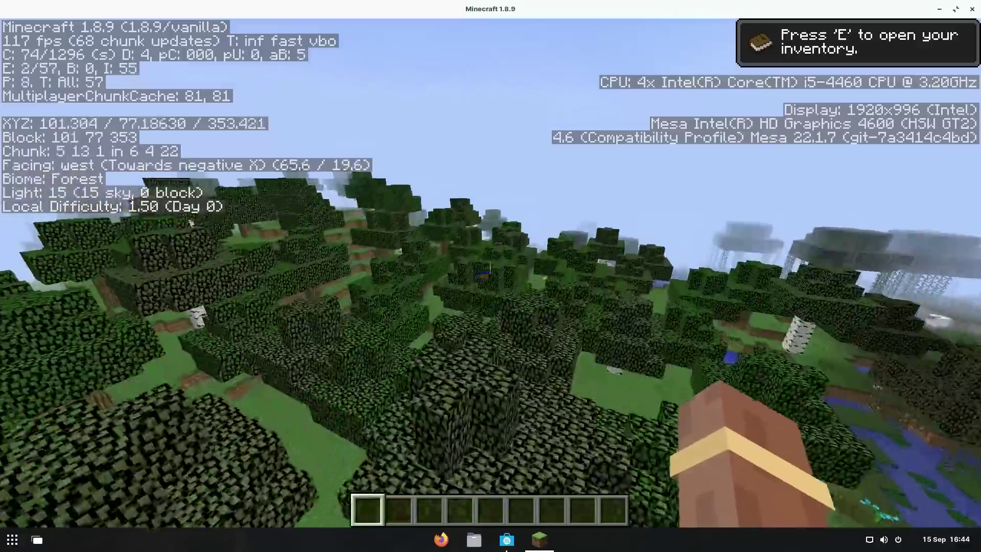
# Lower mouse sensitivity to 56% in the Controls settings
pyautogui.press('w')
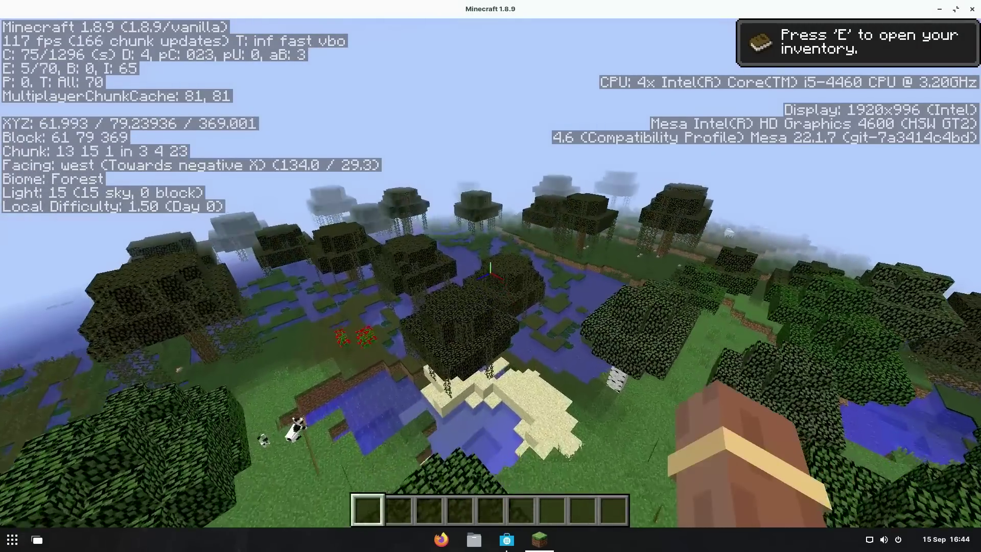
pyautogui.press('Escape')
pyautogui.click(450, 280)
pyautogui.click(583, 244)
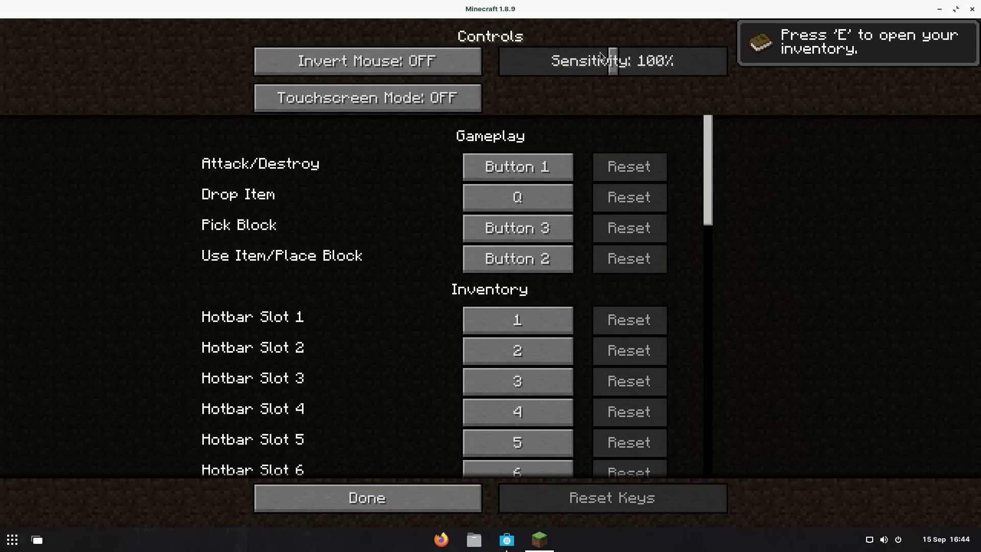
pyautogui.moveTo(608, 60); pyautogui.dragTo(581, 58)
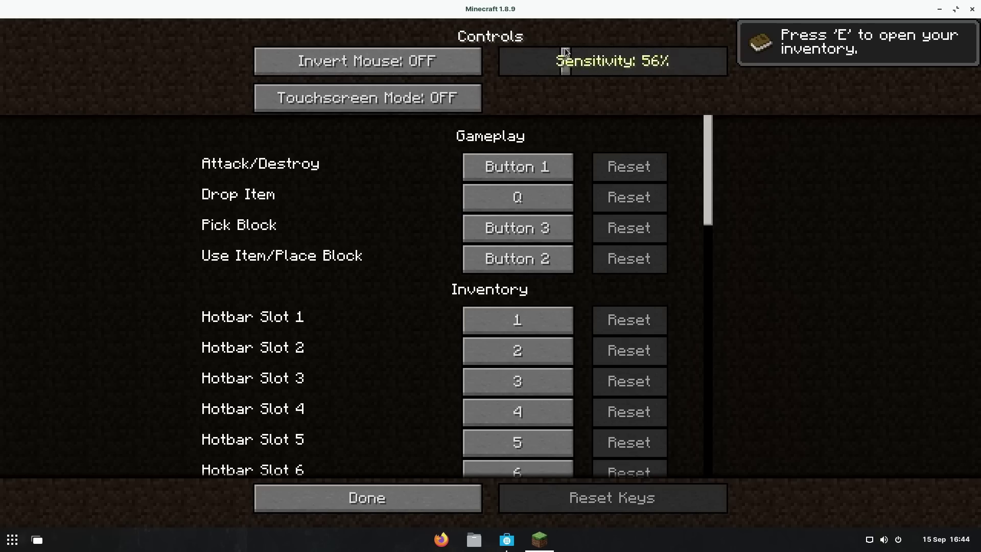
pyautogui.press('Escape')
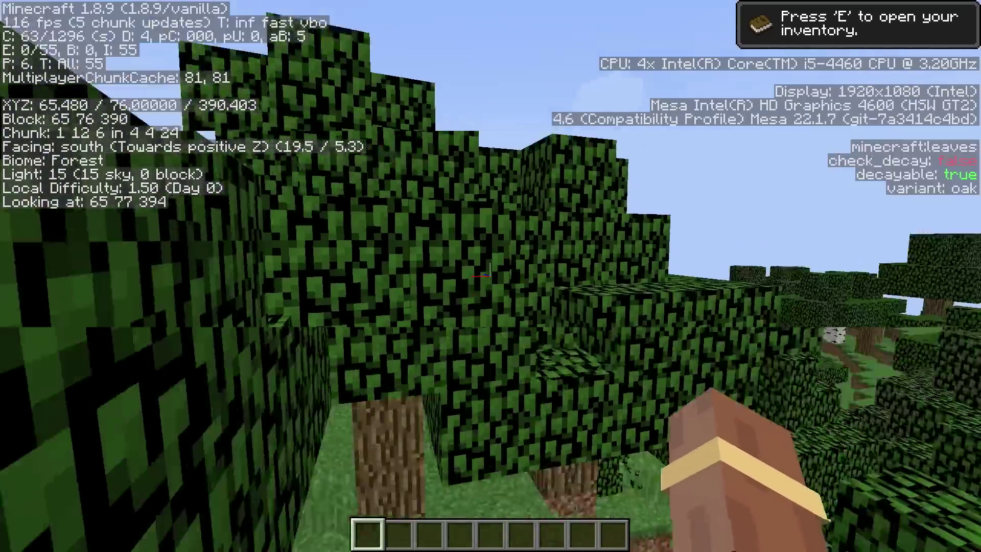
# Fly west across the swamp toward the mountains, briefly checking the inventory
pyautogui.press('e')
pyautogui.press('e')
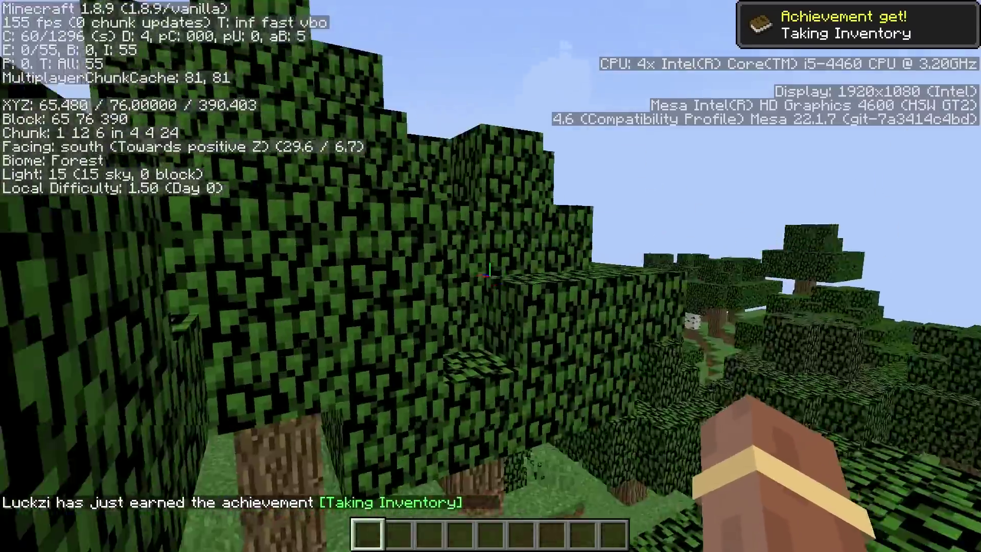
pyautogui.press('e')
pyautogui.press('e')
pyautogui.press('w')
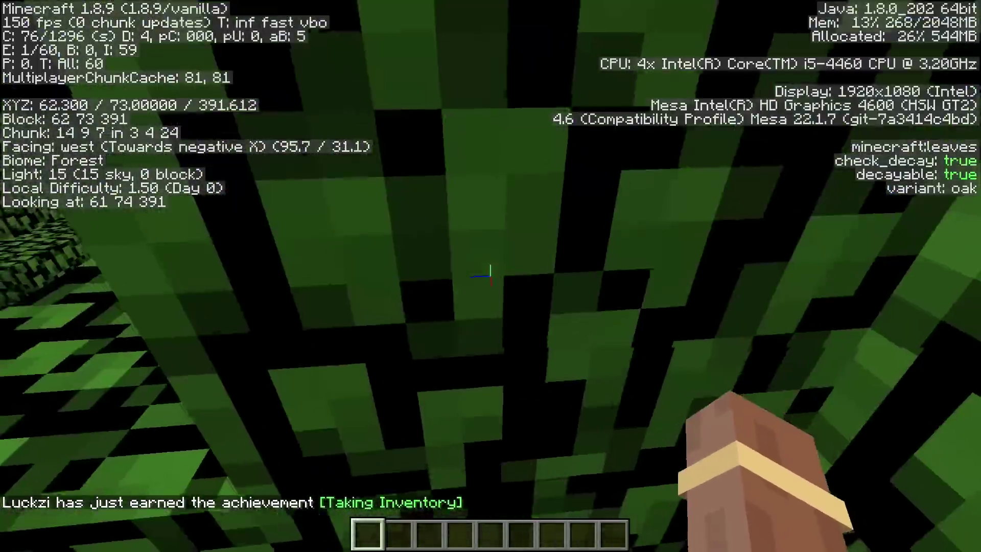
pyautogui.press('w')
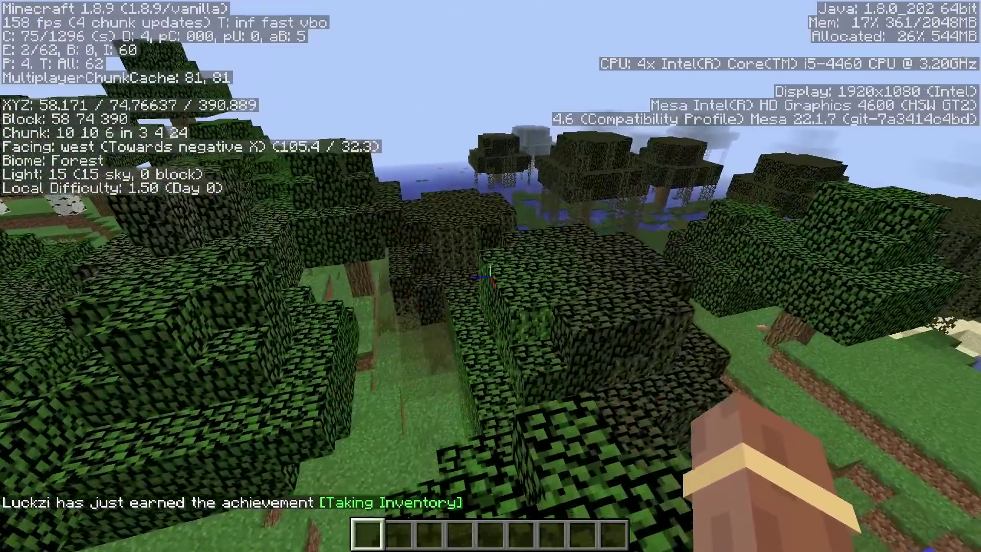
pyautogui.press('w')
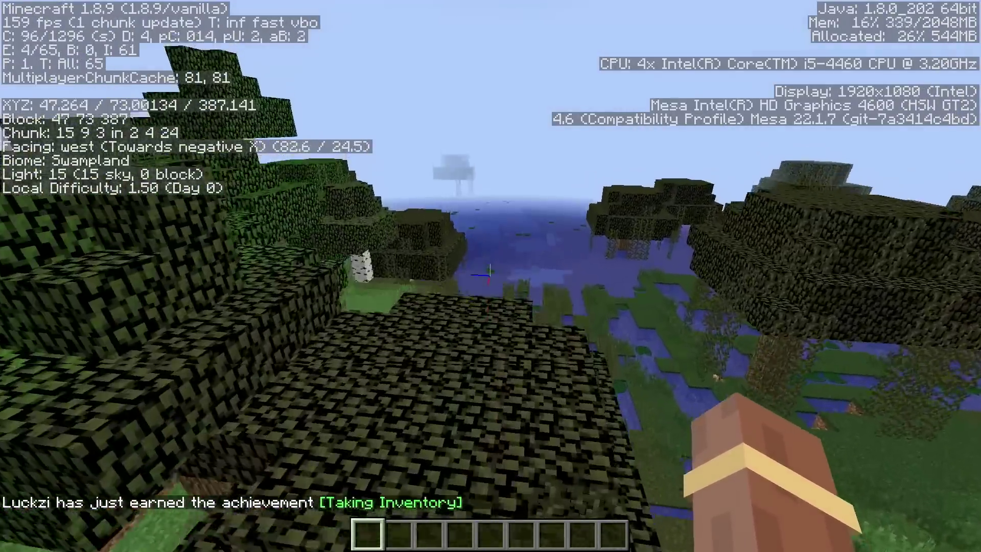
pyautogui.press('e')
pyautogui.press('e')
pyautogui.press('w')
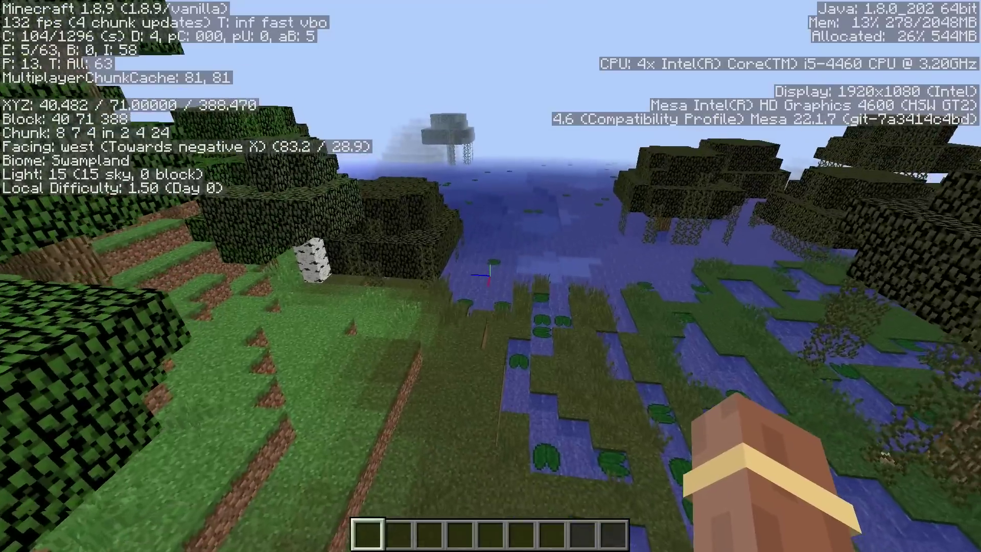
pyautogui.press('w')
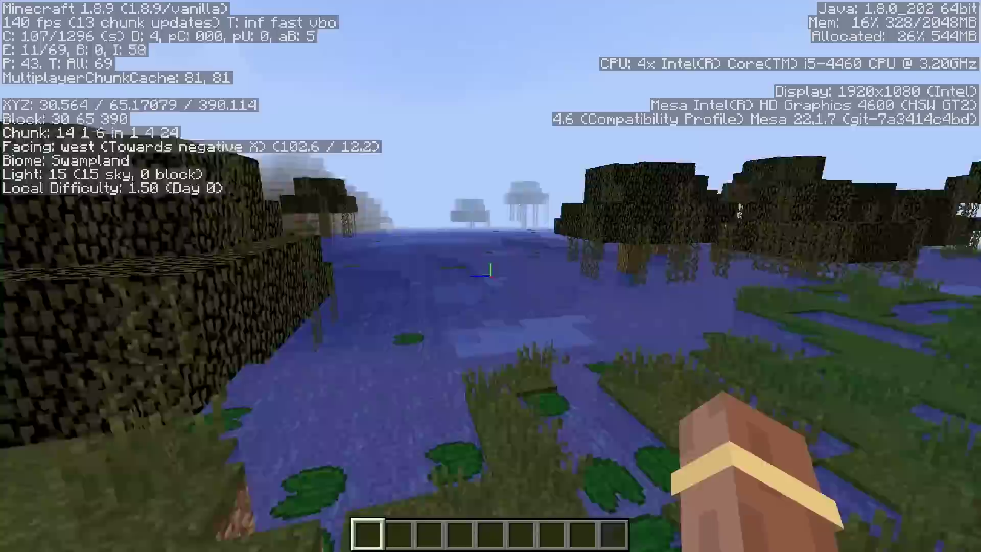
pyautogui.press('w')
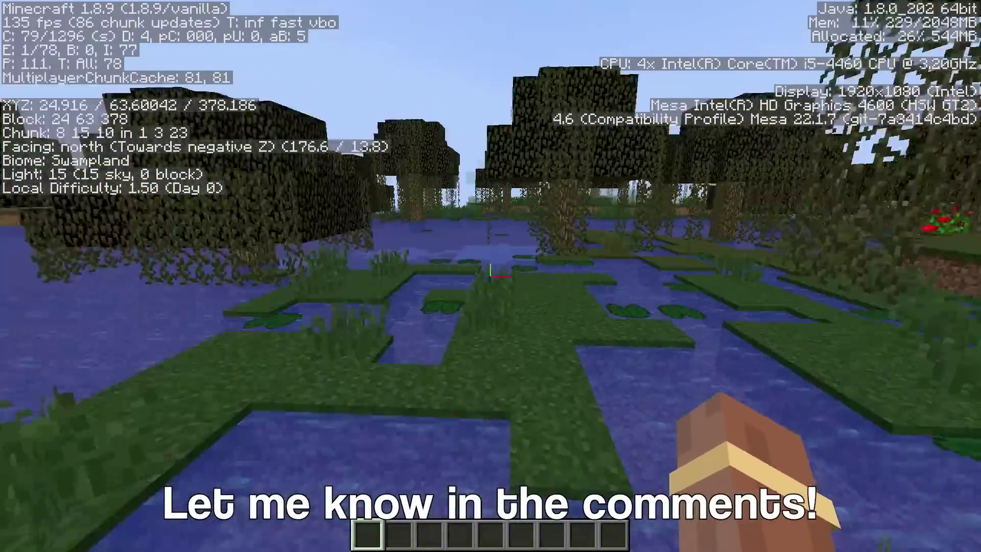
pyautogui.press('w')
pyautogui.press('space')
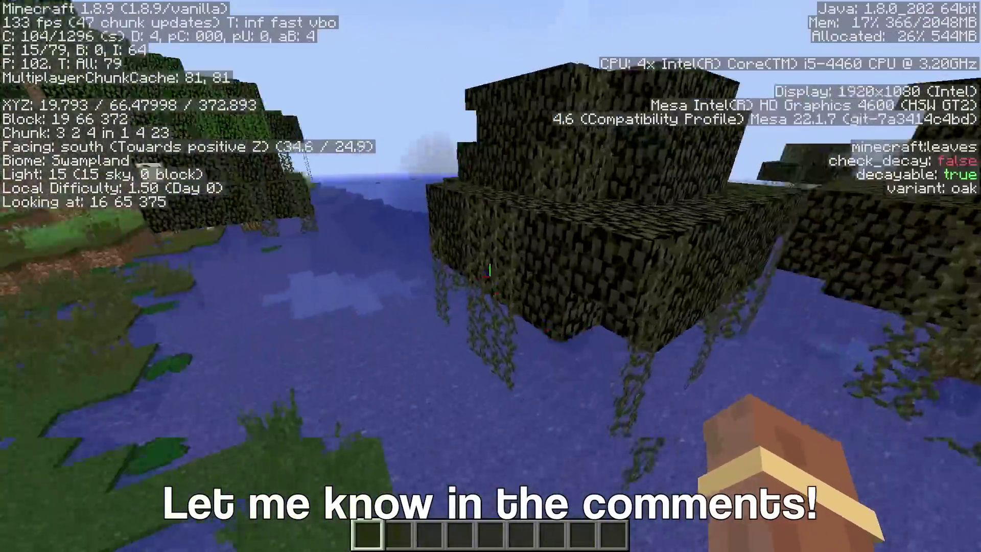
pyautogui.press('w')
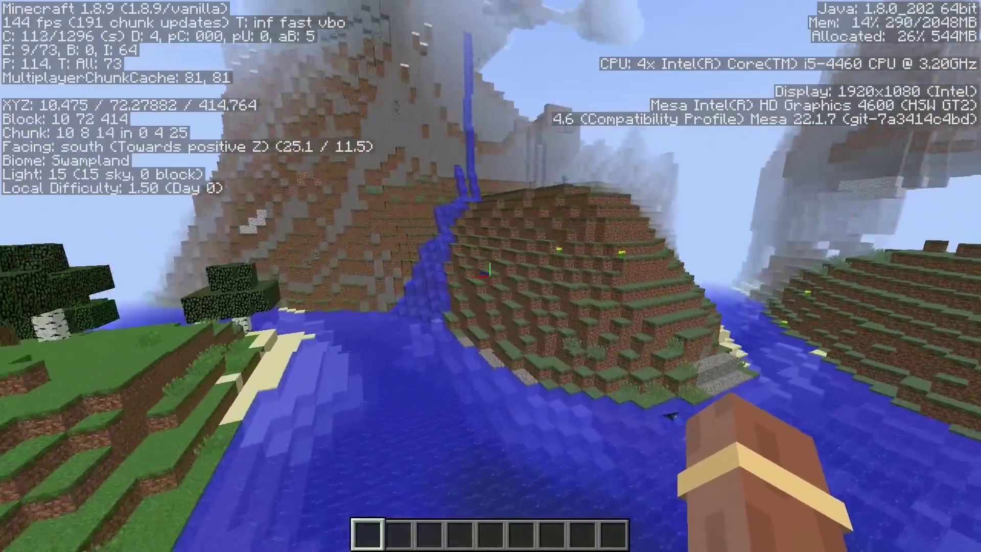
pyautogui.press('w')
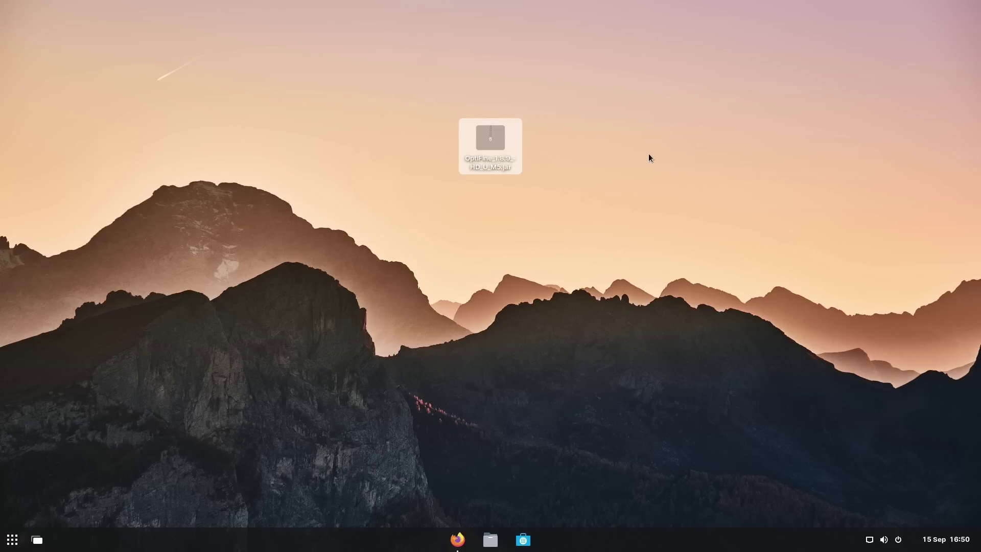
# Clear the selection, then box-select the OptiFine 1.8.9 jar icon on the desktop
pyautogui.click(470, 314)
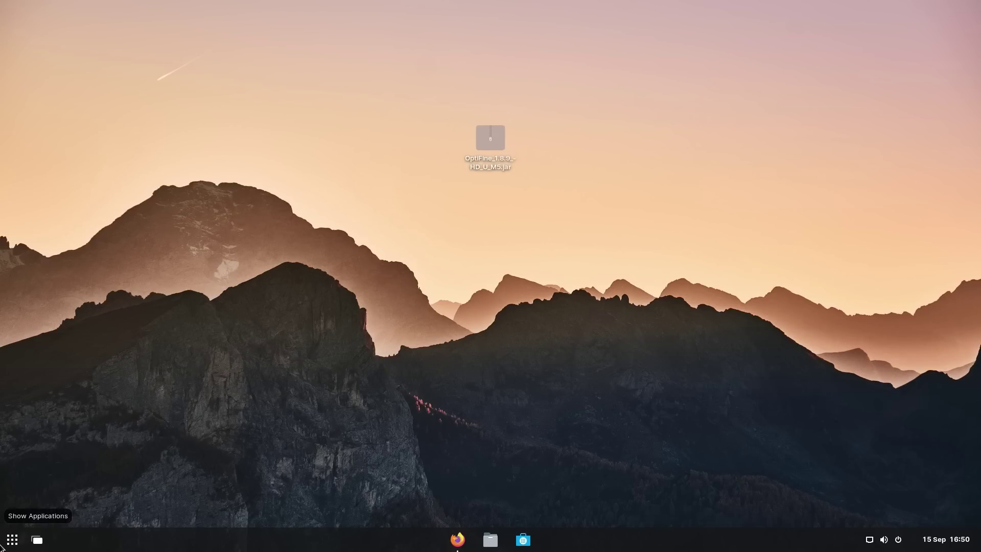
pyautogui.moveTo(620, 296); pyautogui.dragTo(455, 51)
# Select the OptiFine jar and launch Terminal by searching 'term'
pyautogui.moveTo(298, 66); pyautogui.dragTo(652, 278)
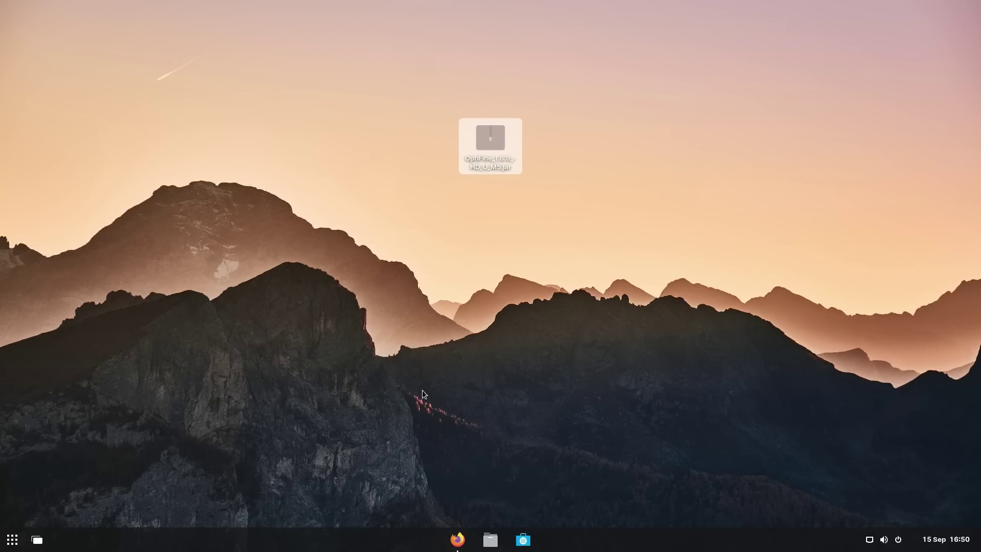
pyautogui.click(12, 539)
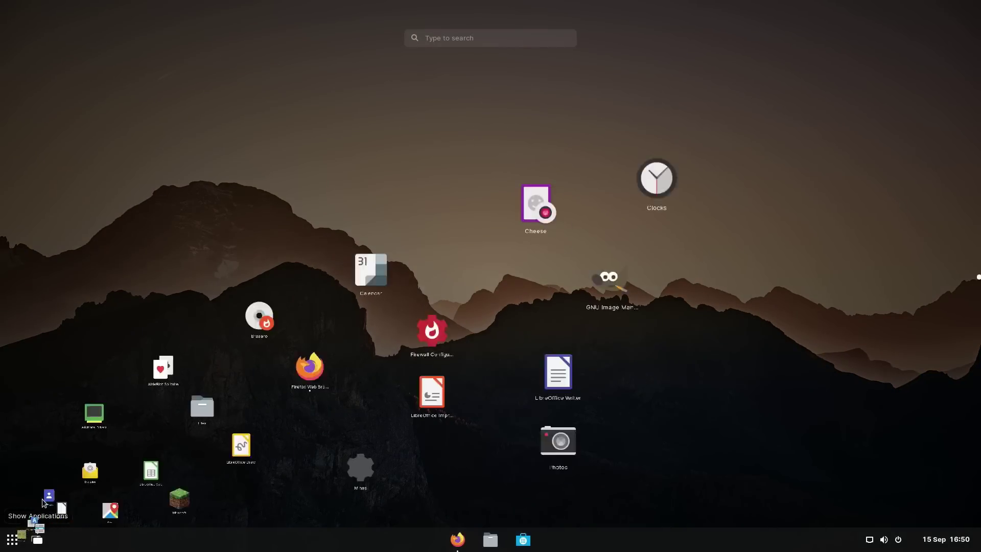
pyautogui.write('term')
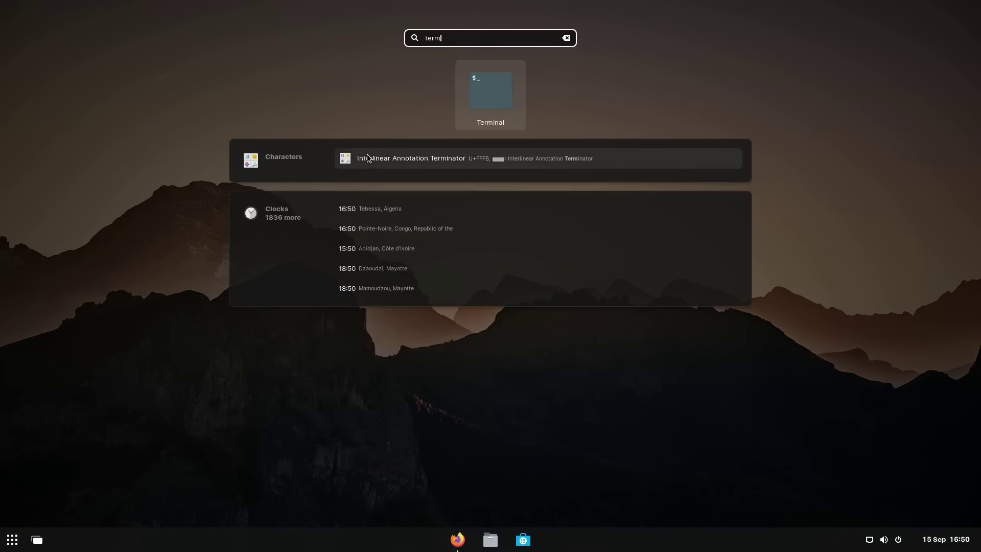
pyautogui.press('Return')
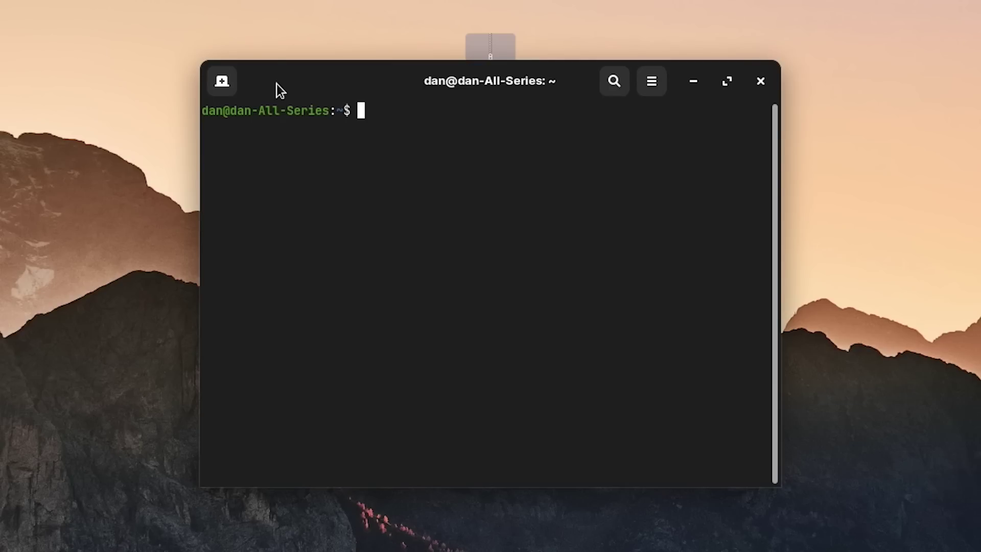
# Install openjdk-11-jre with sudo apt, entering the account password and confirming with y
pyautogui.write('sudo apt')
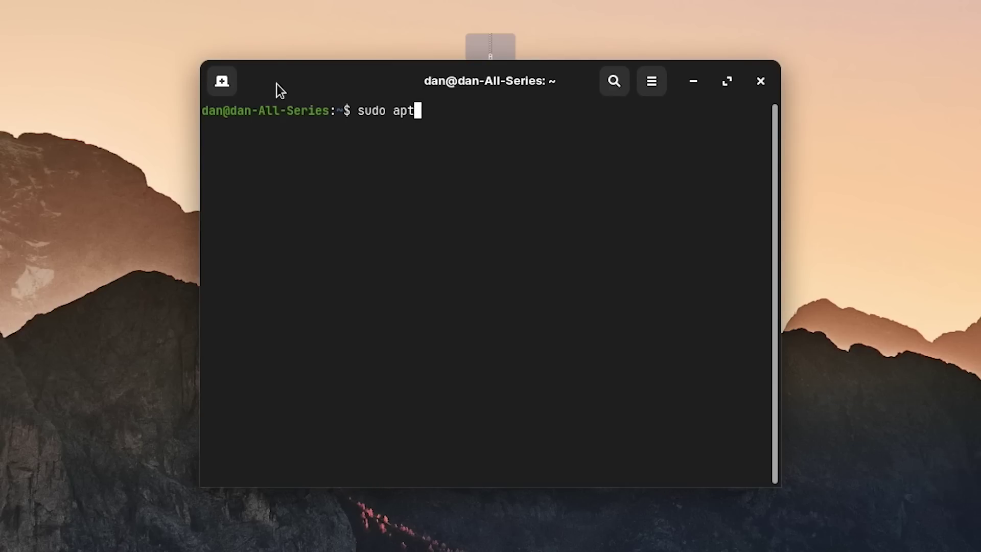
pyautogui.write('-get')
pyautogui.press('BackSpace')
pyautogui.press('BackSpace')
pyautogui.press('BackSpace')
pyautogui.press('BackSpace')
pyautogui.write('install openjdk-11-jre')
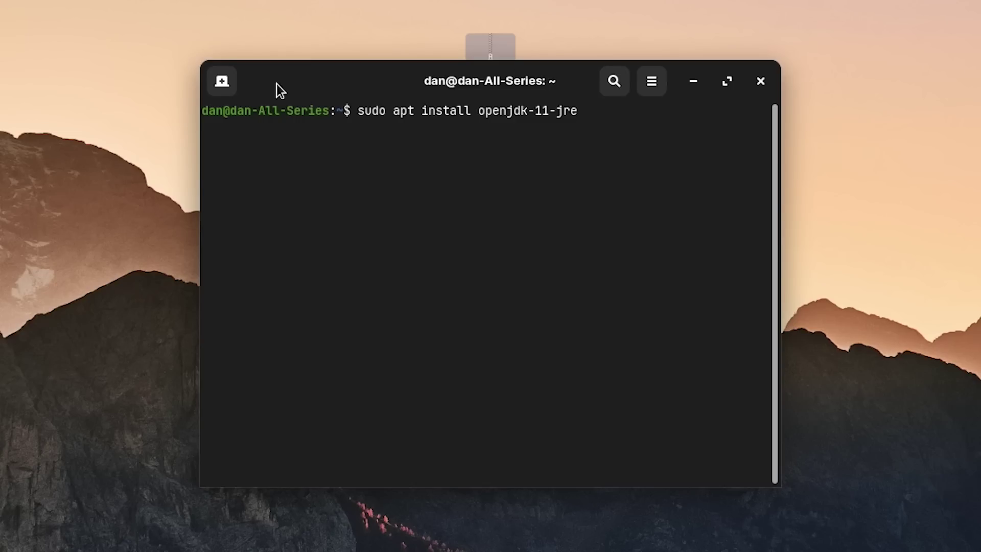
pyautogui.press('Return')
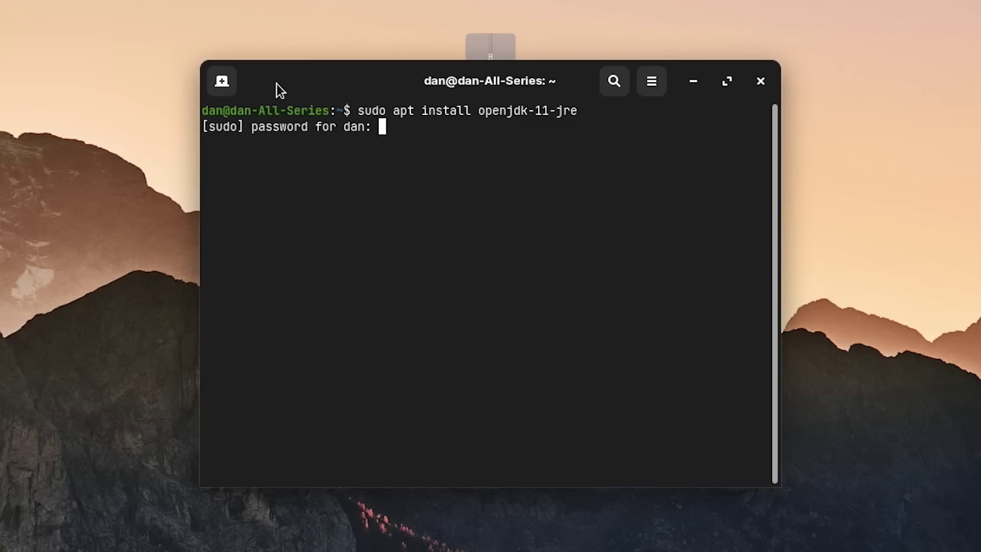
pyautogui.write('*****')
pyautogui.press('Return')
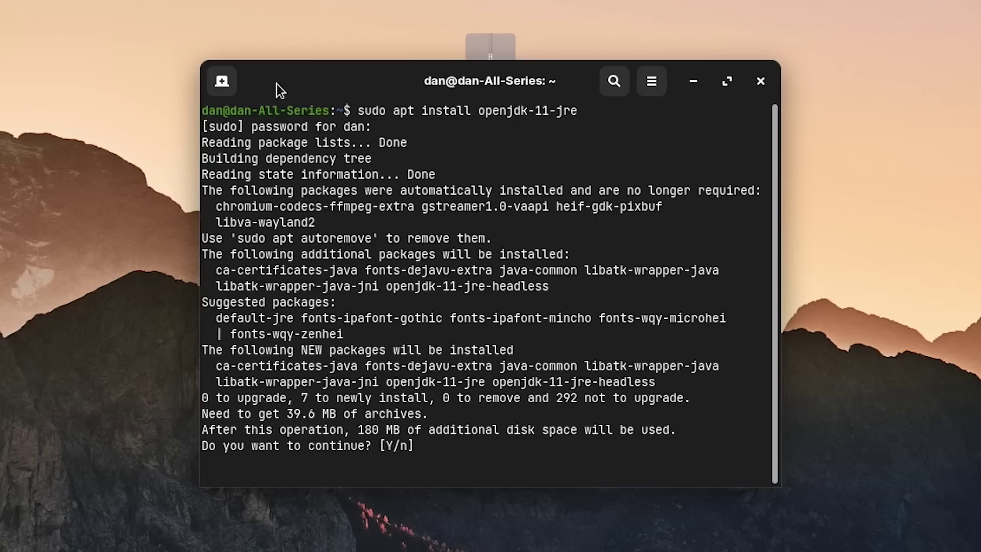
pyautogui.write('y')
pyautogui.press('Return')
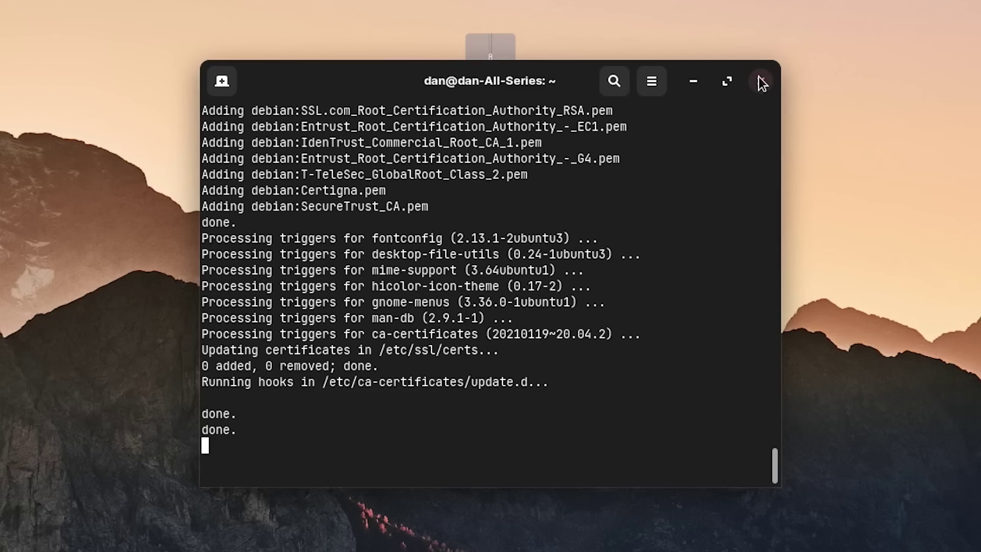
pyautogui.click(646, 153)
# Allow the OptiFine 1.8.9 jar to run as a program in its Properties
pyautogui.press('Return')
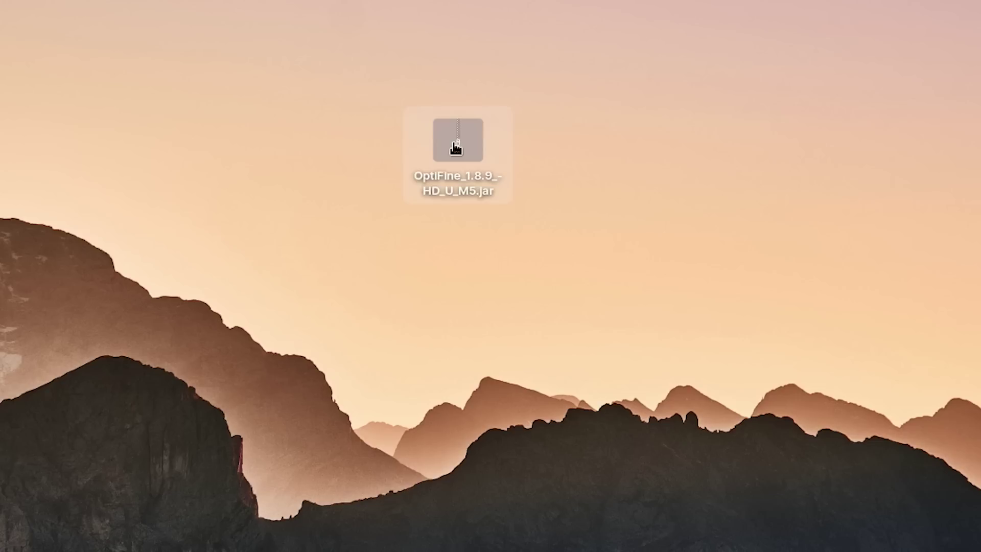
pyautogui.doubleClick(445, 156)
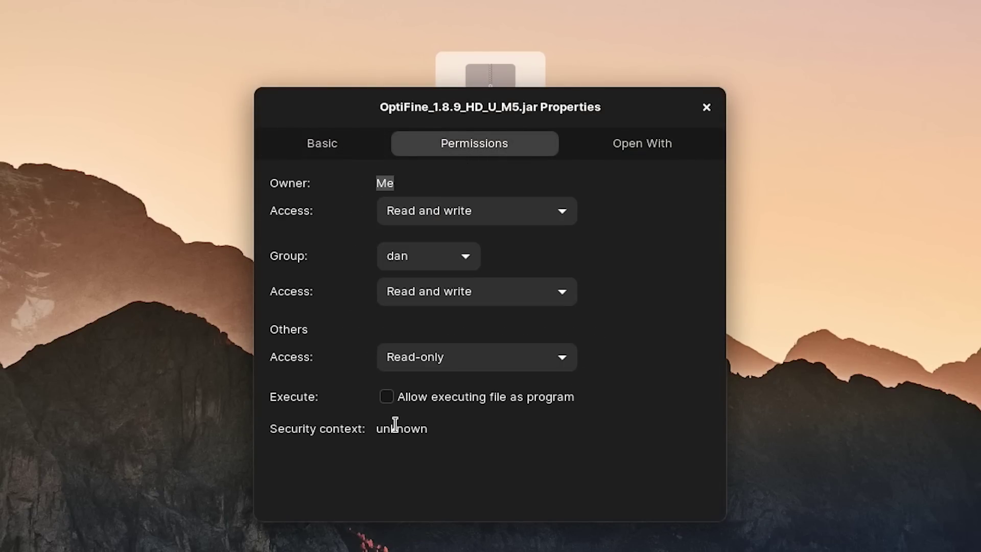
pyautogui.click(390, 401)
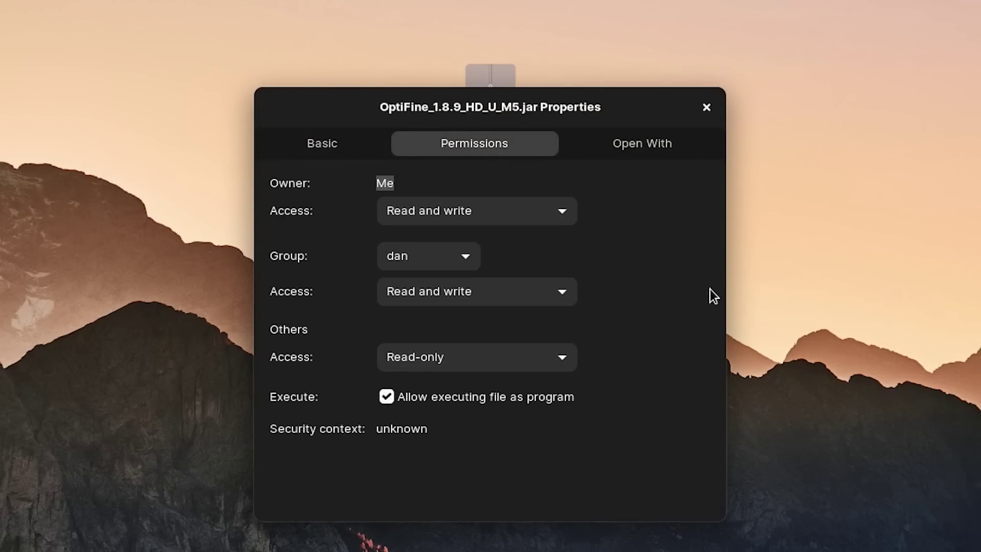
pyautogui.click(707, 107)
# Run the OptiFine installer, install into the Minecraft folder, and close it after the success message
pyautogui.doubleClick(524, 130)
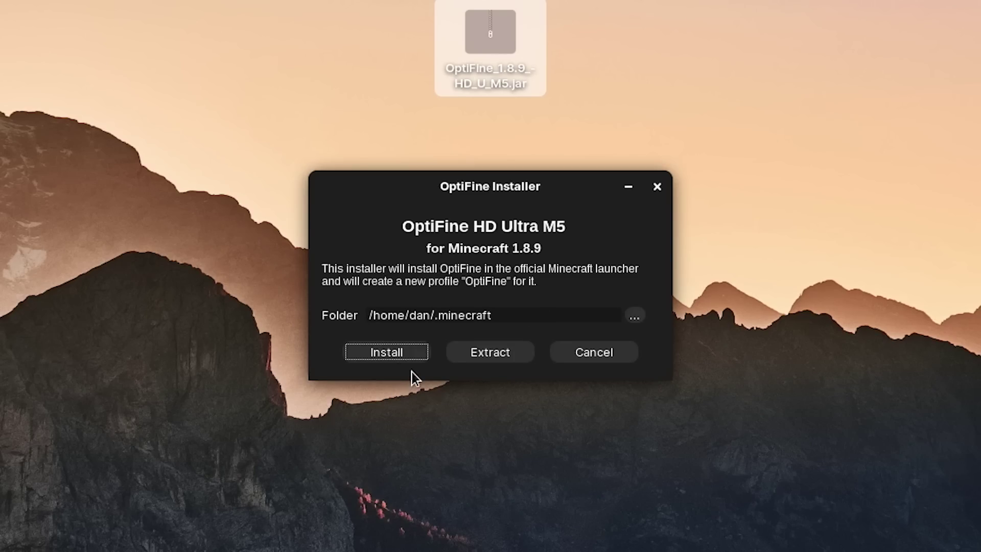
pyautogui.click(394, 352)
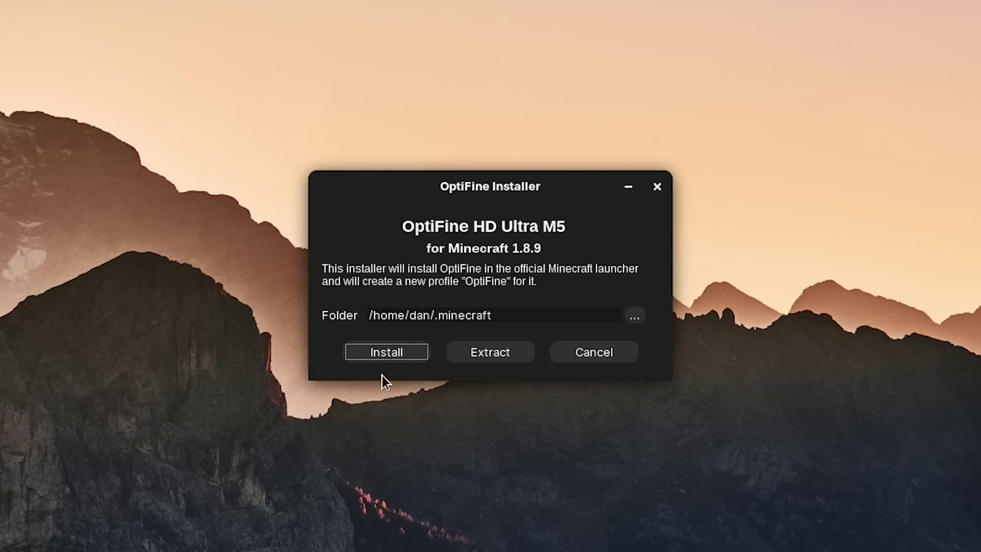
pyautogui.click(390, 356)
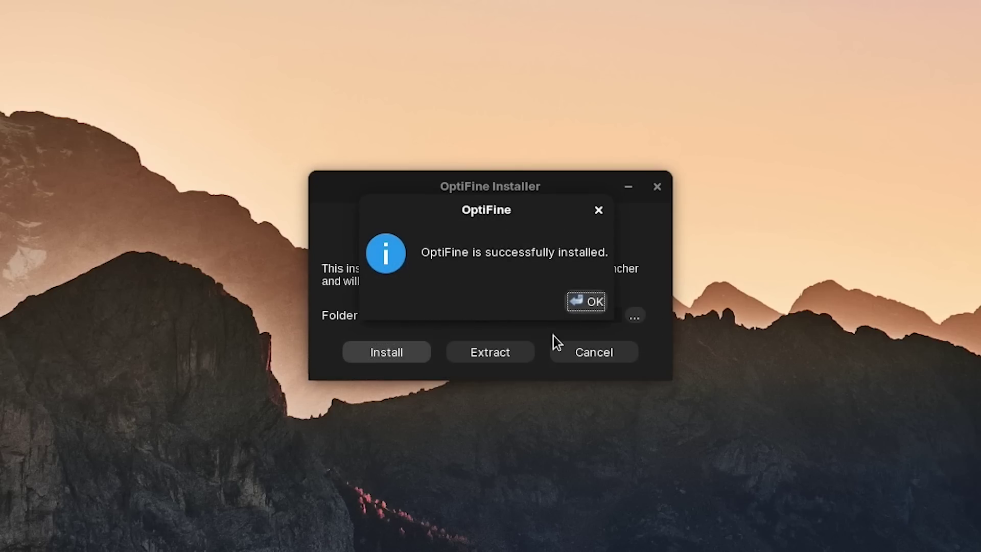
pyautogui.click(575, 301)
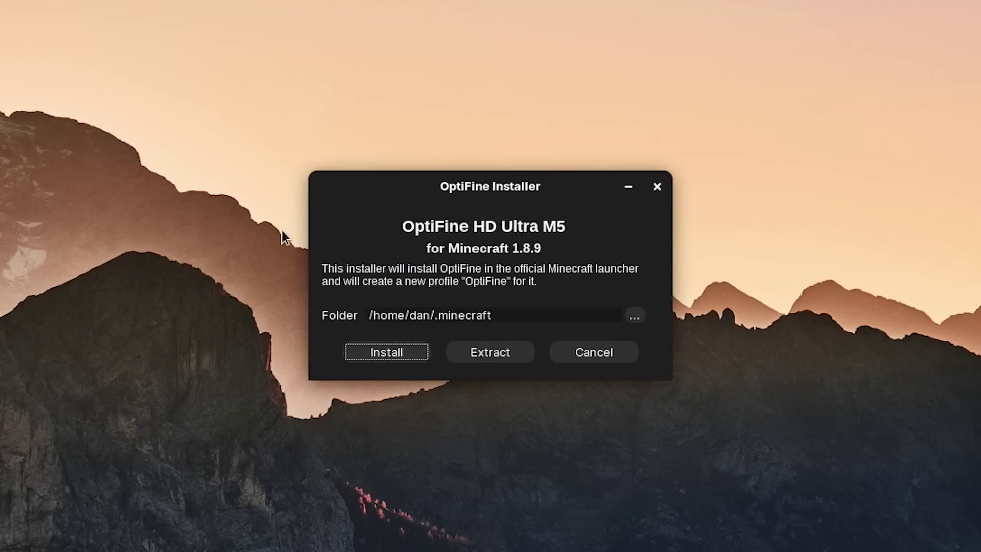
pyautogui.click(657, 187)
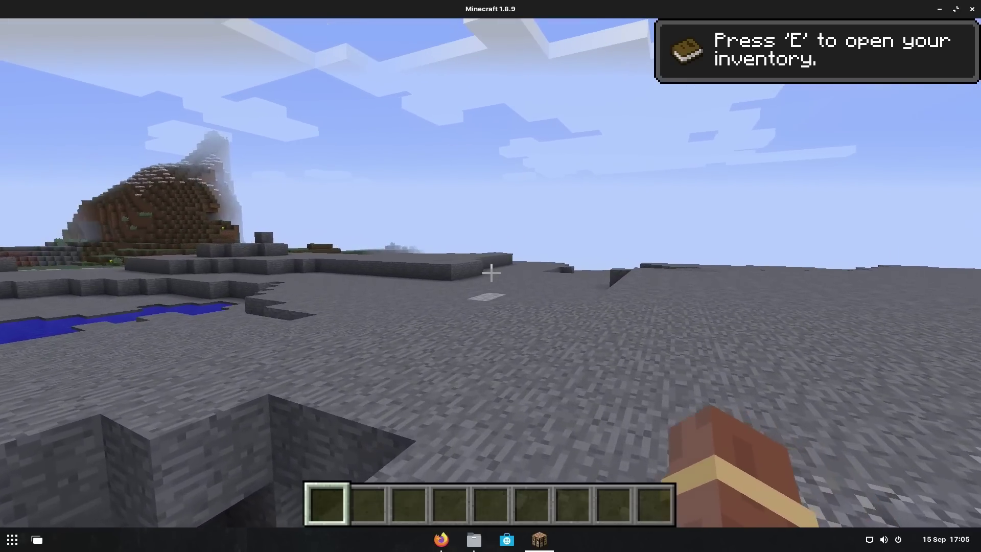
# Set Video Settings to Bright brightness, Smooth Lighting off, level OFF, Fast graphics, and Clouds off
pyautogui.press('Escape')
pyautogui.click(444, 322)
pyautogui.click(400, 307)
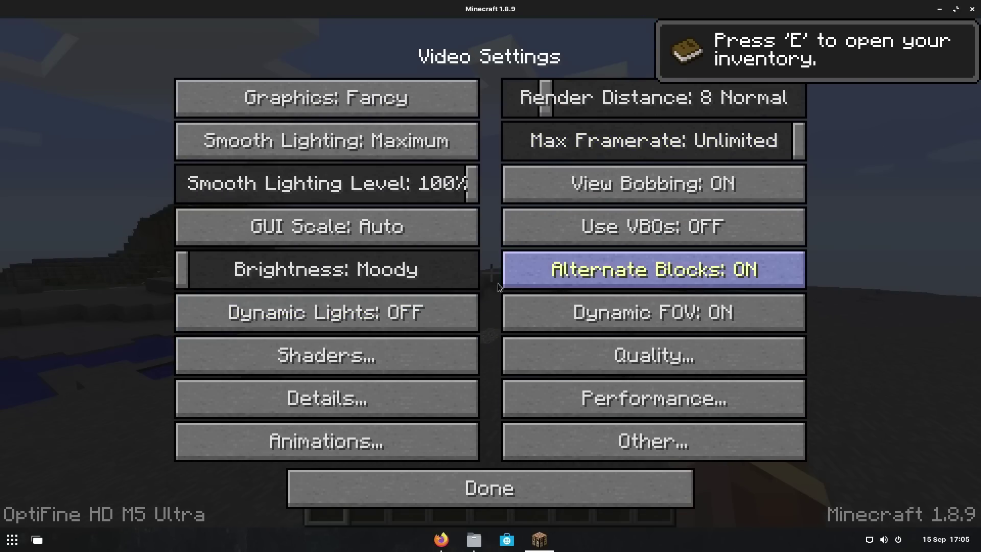
pyautogui.moveTo(332, 270); pyautogui.dragTo(480, 269)
pyautogui.click(400, 147)
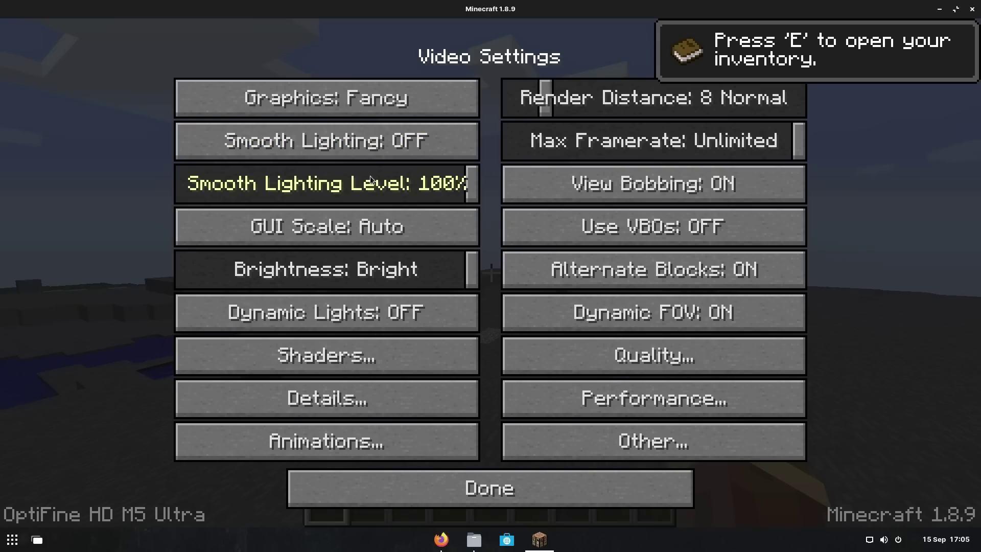
pyautogui.moveTo(460, 183); pyautogui.dragTo(181, 183)
pyautogui.click(327, 98)
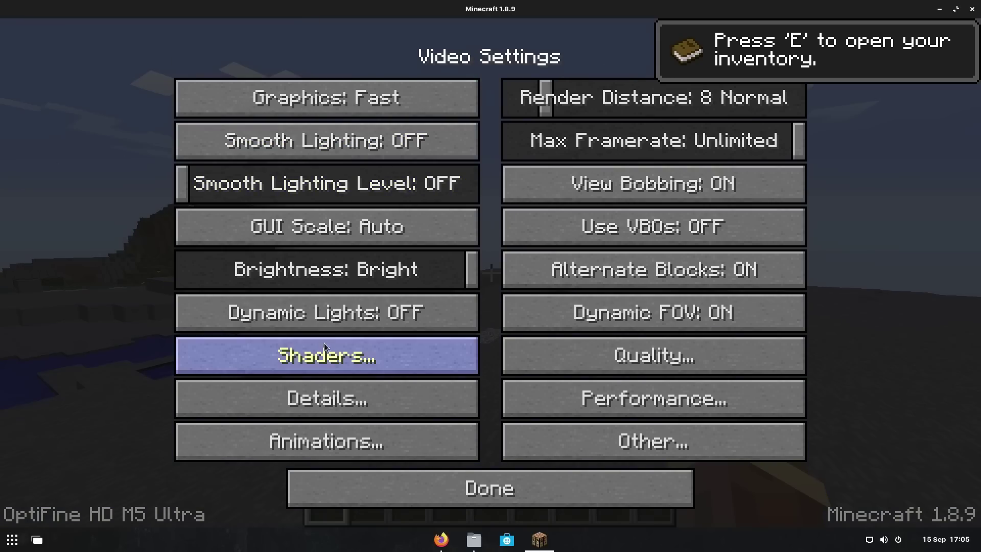
pyautogui.click(327, 399)
pyautogui.click(338, 98)
pyautogui.click(339, 98)
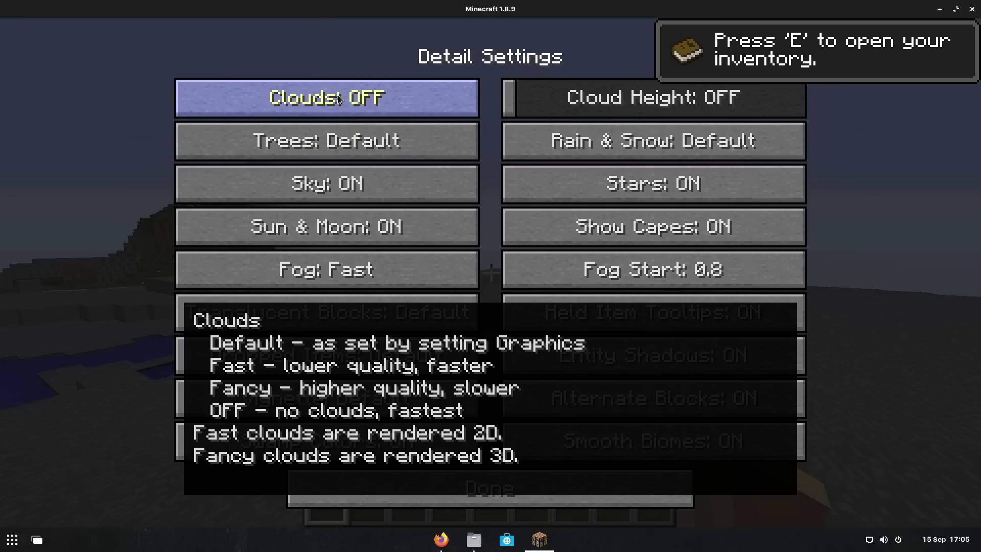
pyautogui.click(490, 488)
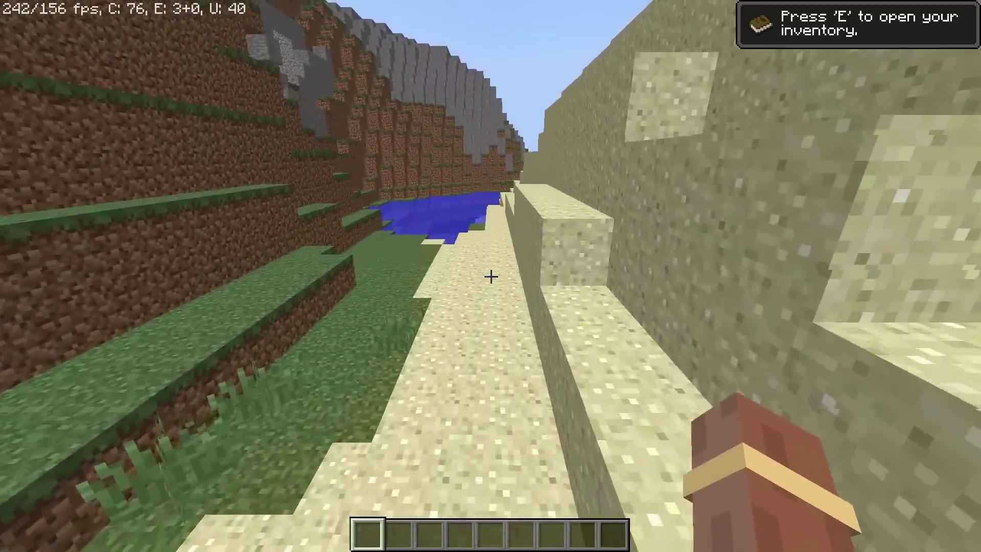
# Walk along the river and over the grassy hills toward the snowy mountain
pyautogui.press('w')
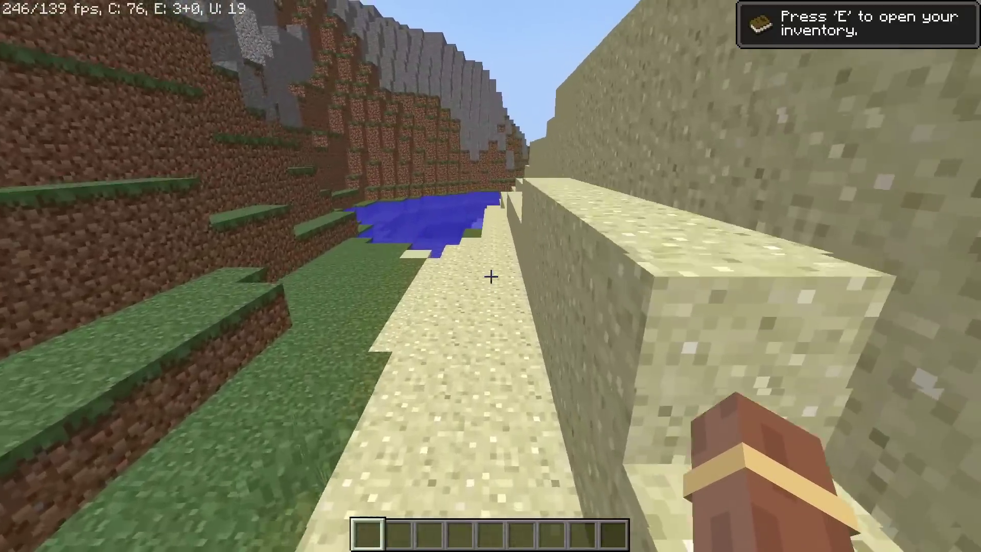
pyautogui.press('w')
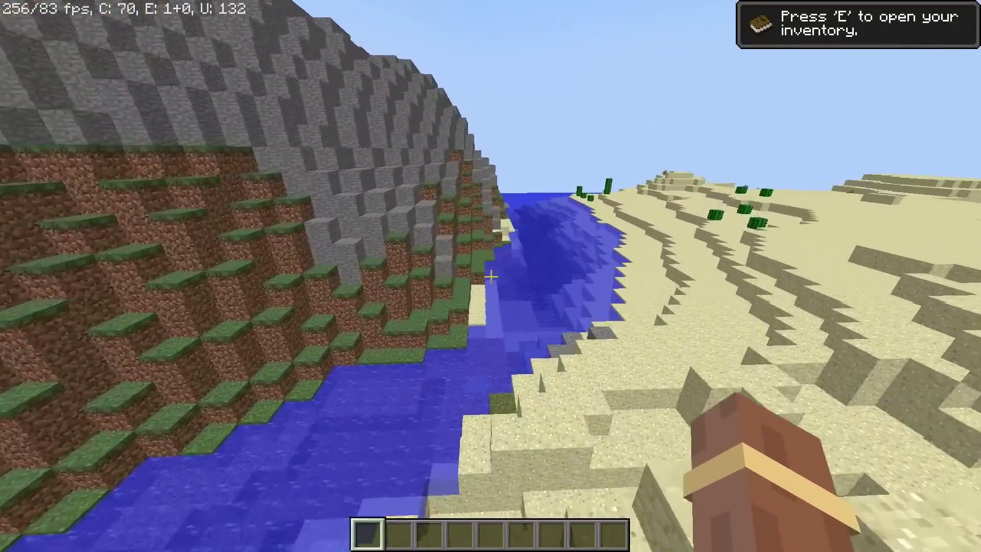
pyautogui.press('w')
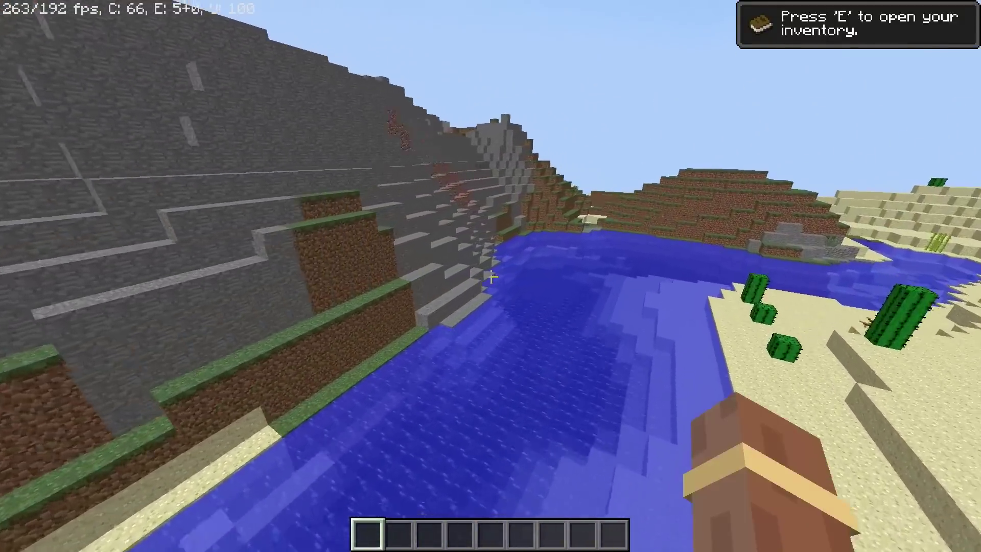
pyautogui.press('w')
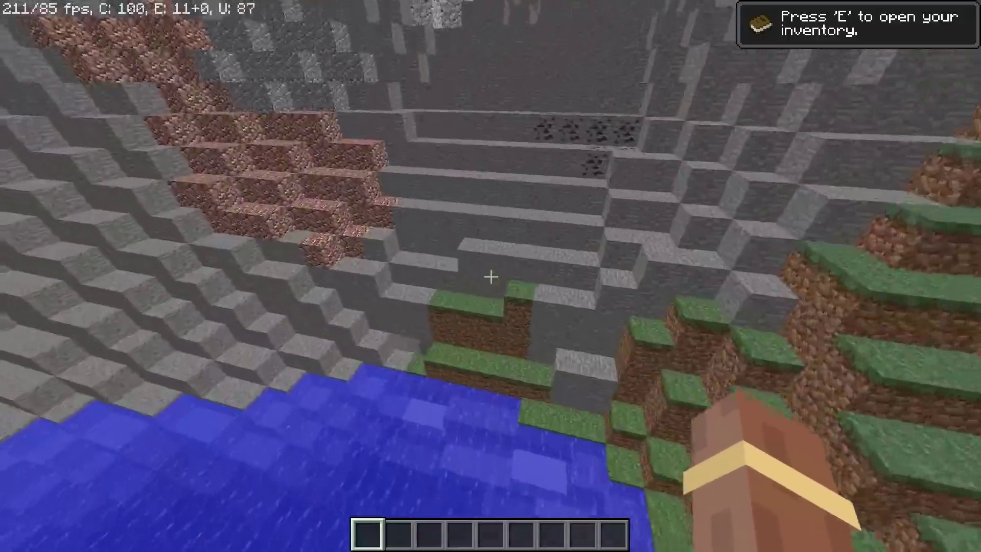
pyautogui.press('w')
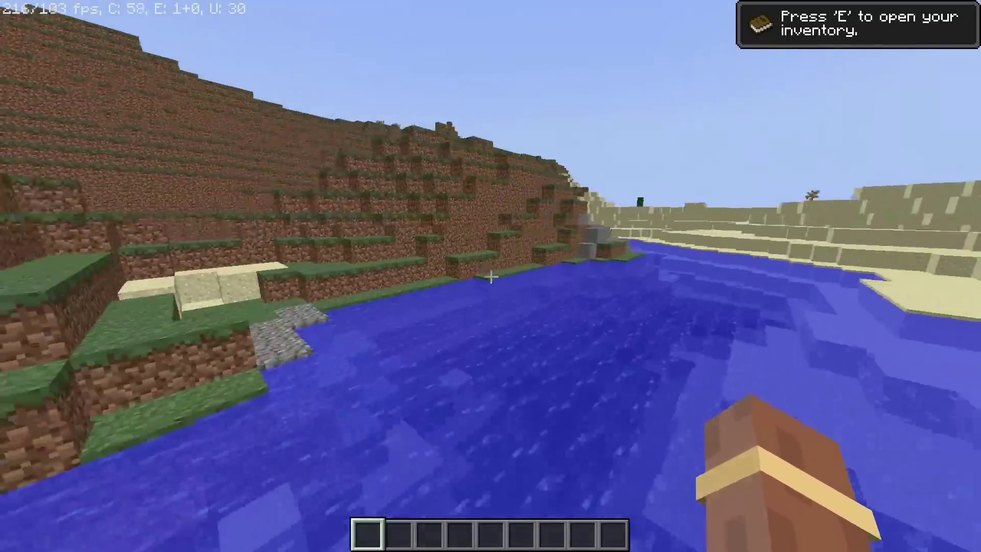
pyautogui.press('w')
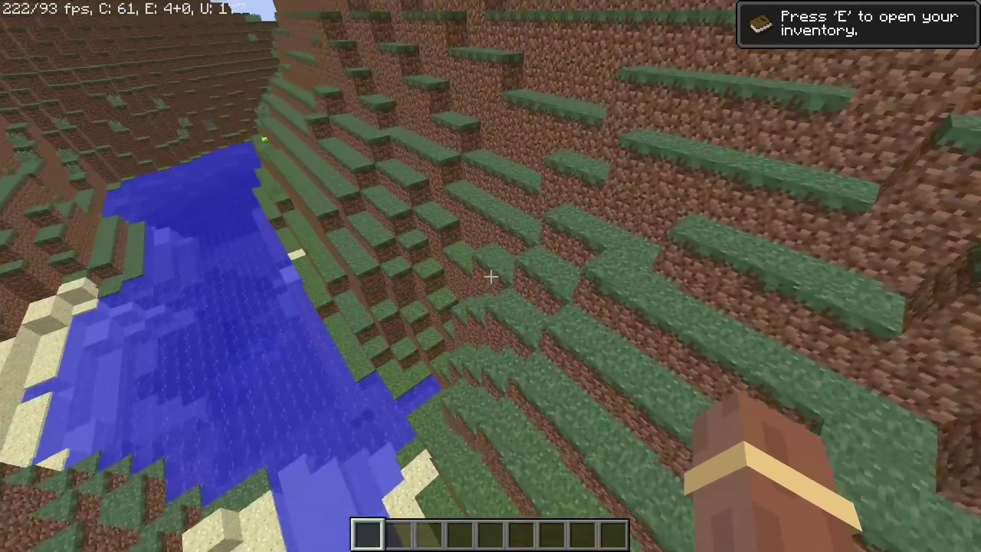
pyautogui.press('w')
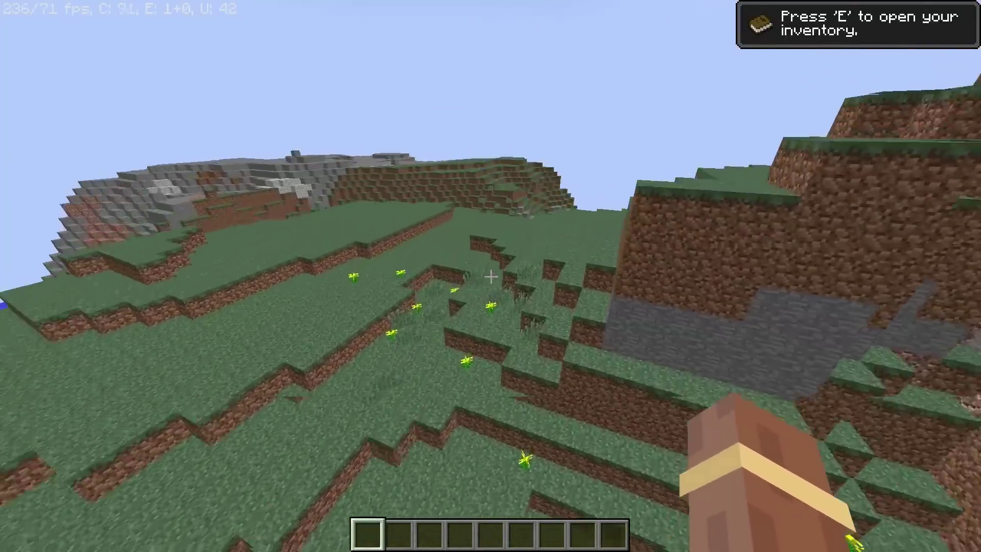
pyautogui.press('w')
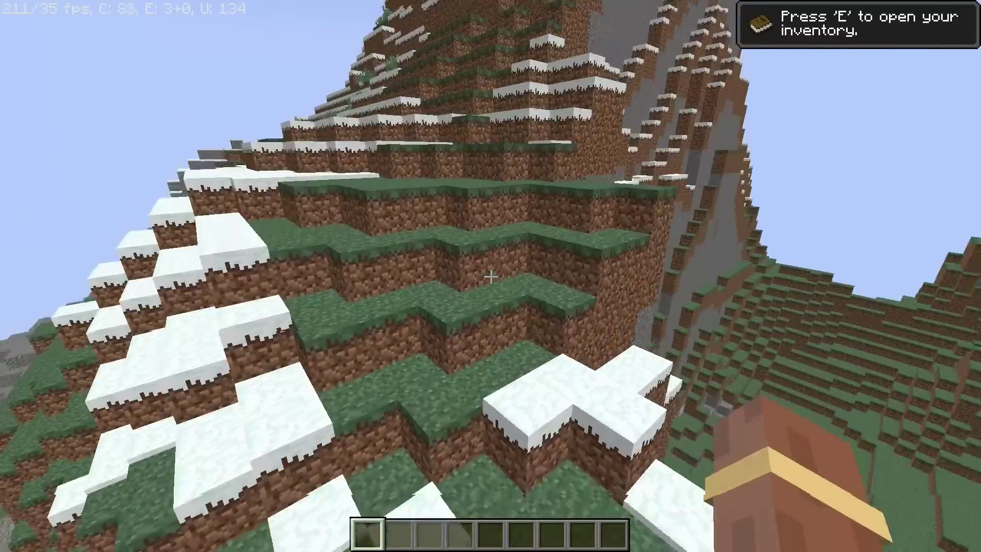
# Cross the snowy mountain into the valley and take the game out of fullscreen
pyautogui.press('w')
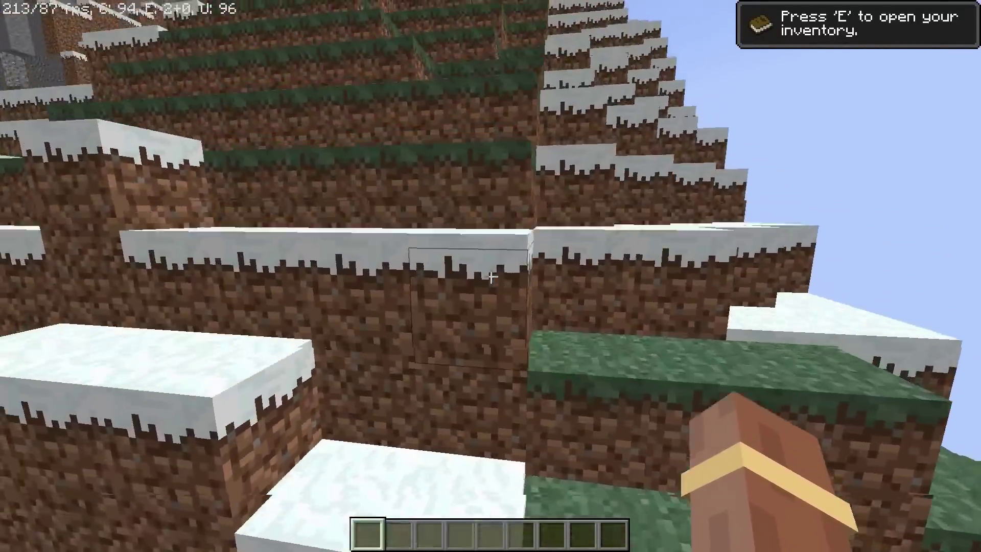
pyautogui.press('w')
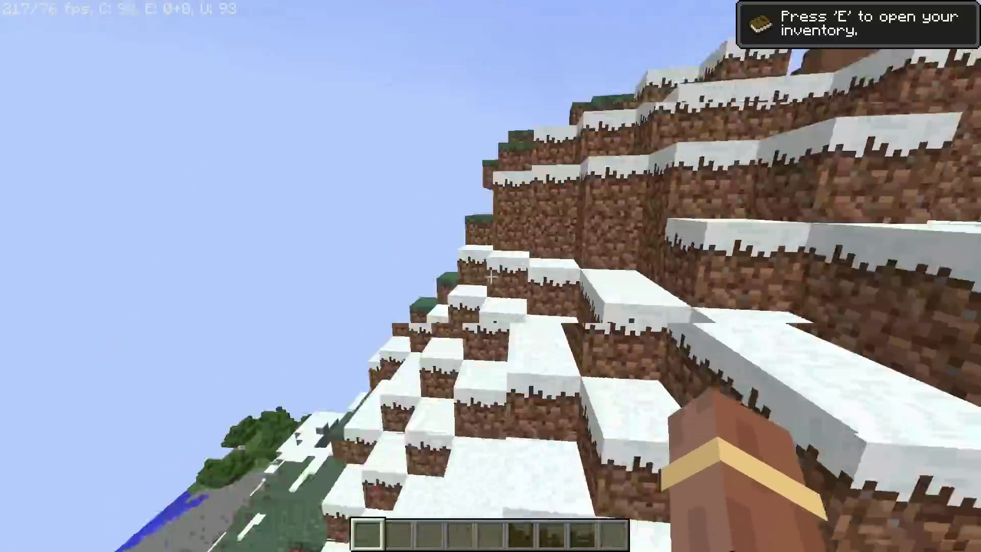
pyautogui.press('w')
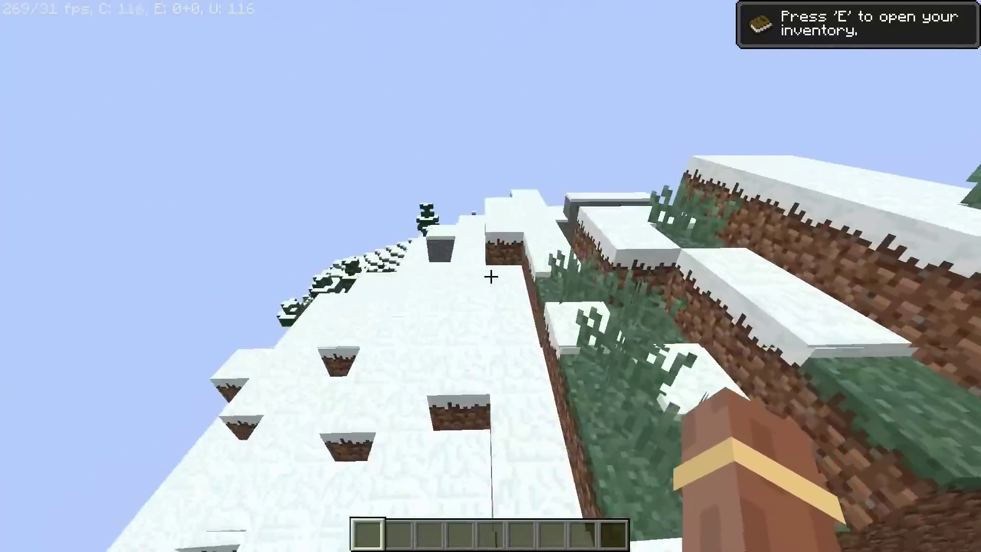
pyautogui.press('w')
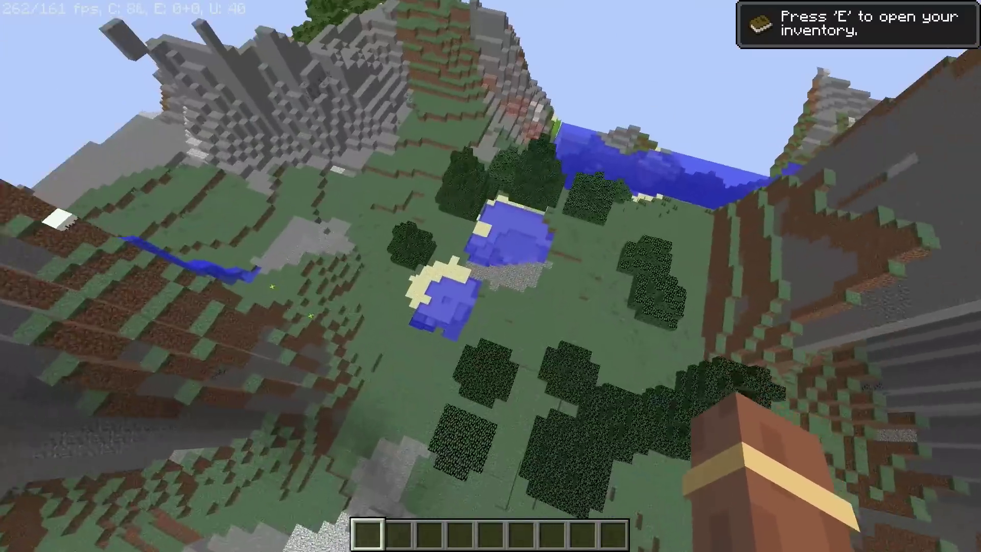
pyautogui.press('w')
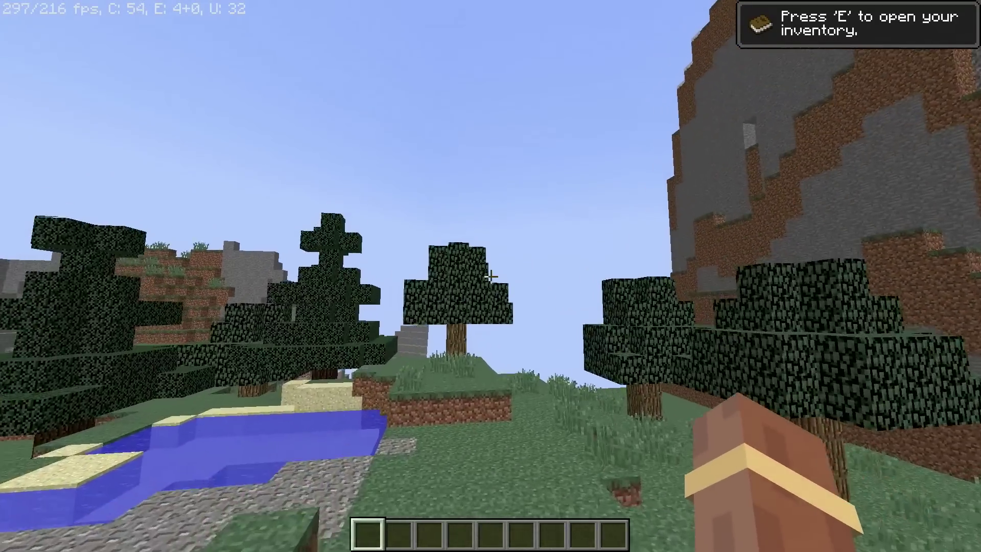
pyautogui.press('F11')
pyautogui.press('w')
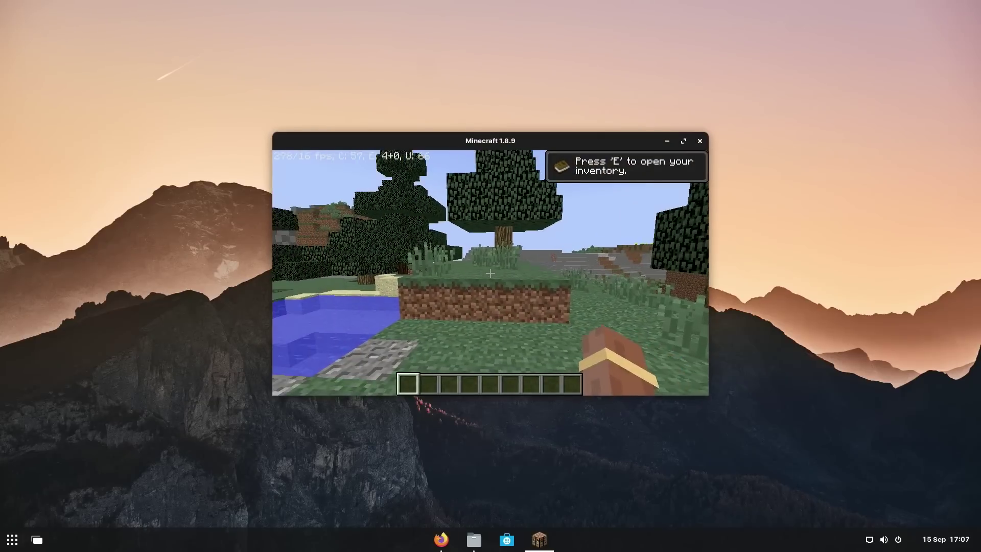
# Open the inventory, launch System Monitor from Utilities, and move it to the screen centre
pyautogui.press('e')
pyautogui.press('e')
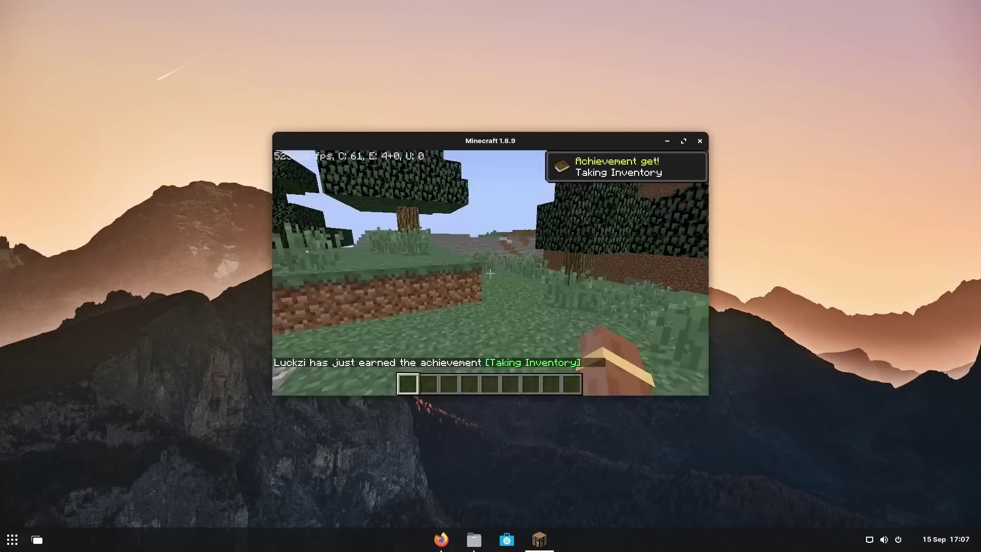
pyautogui.press('super')
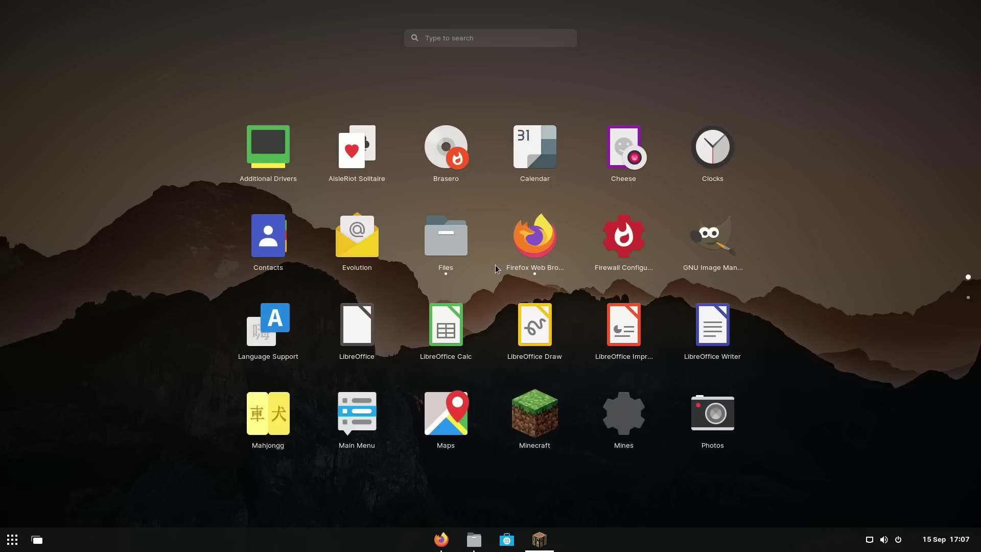
pyautogui.scroll(-1, 496, 269)
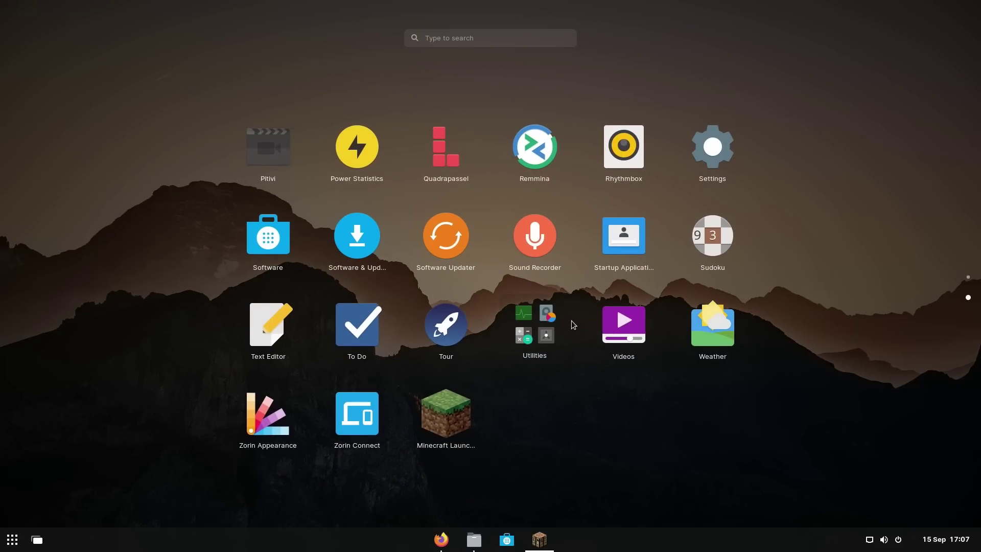
pyautogui.click(538, 327)
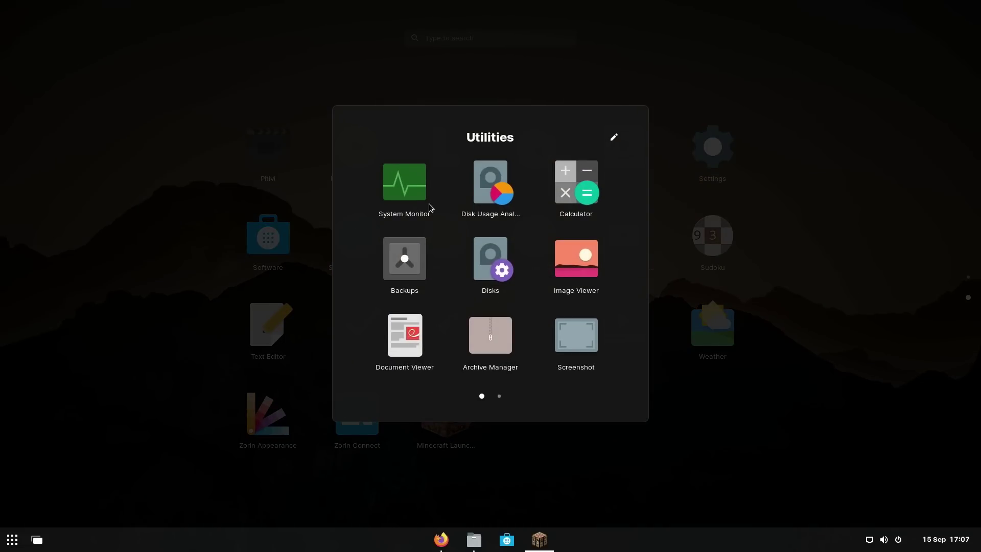
pyautogui.click(411, 168)
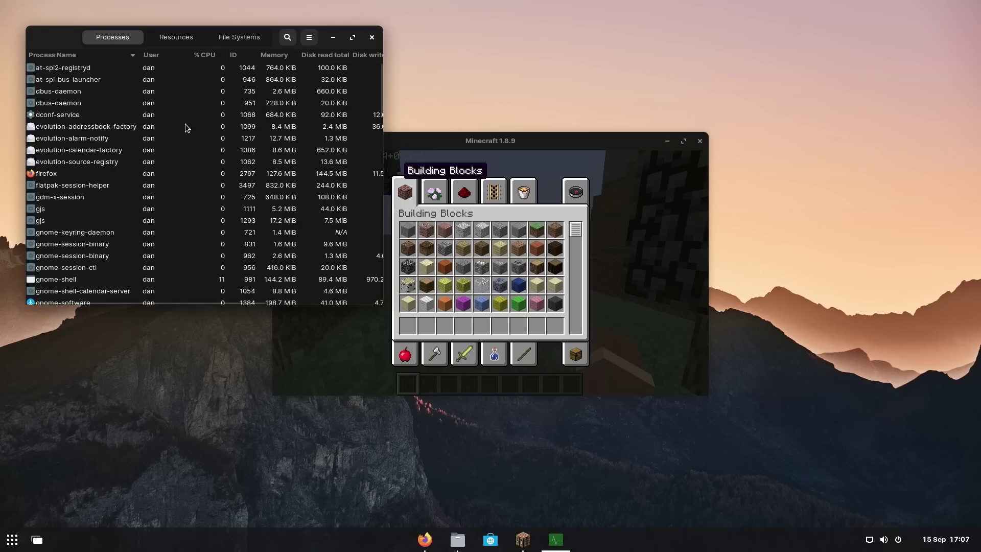
pyautogui.scroll(-10, 187, 124)
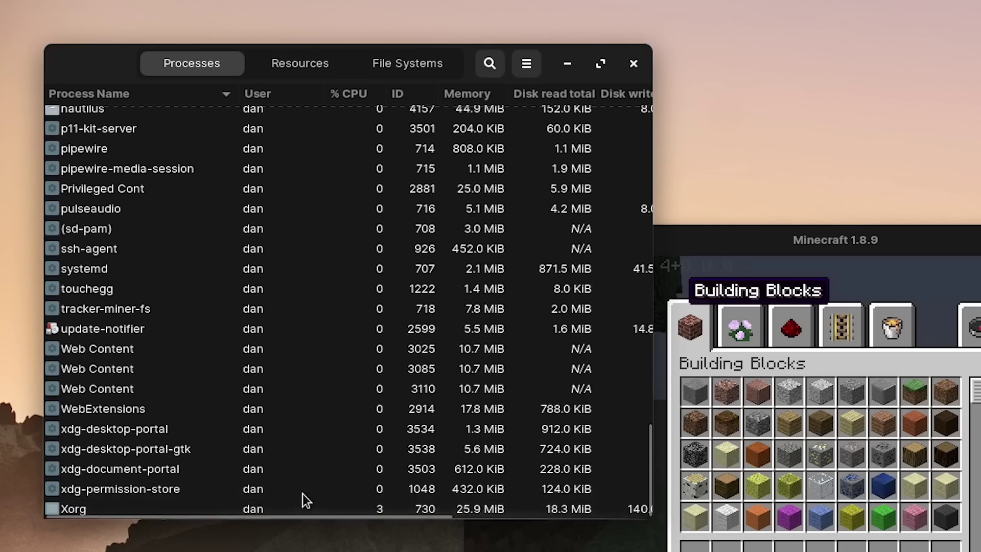
pyautogui.scroll(10, 176, 355)
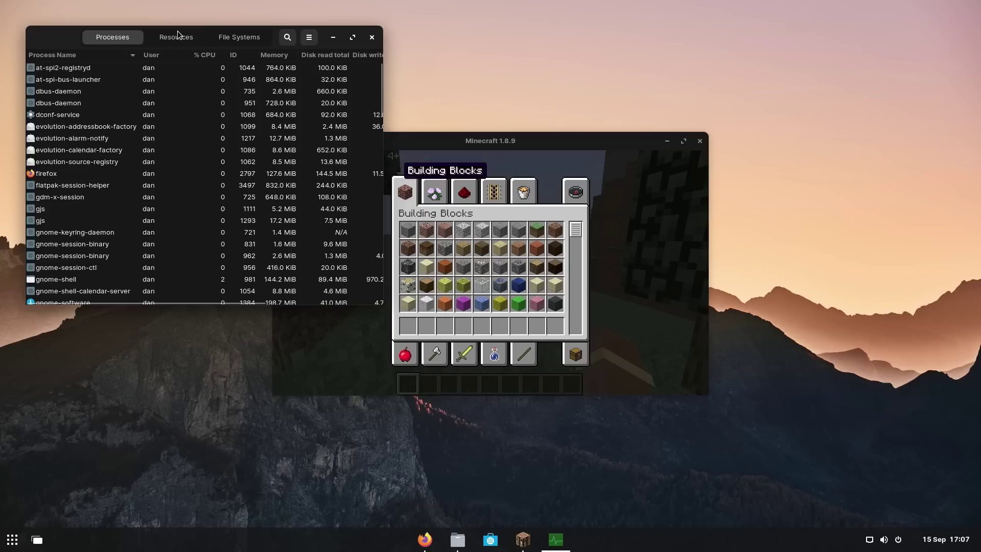
pyautogui.moveTo(63, 35); pyautogui.dragTo(262, 78)
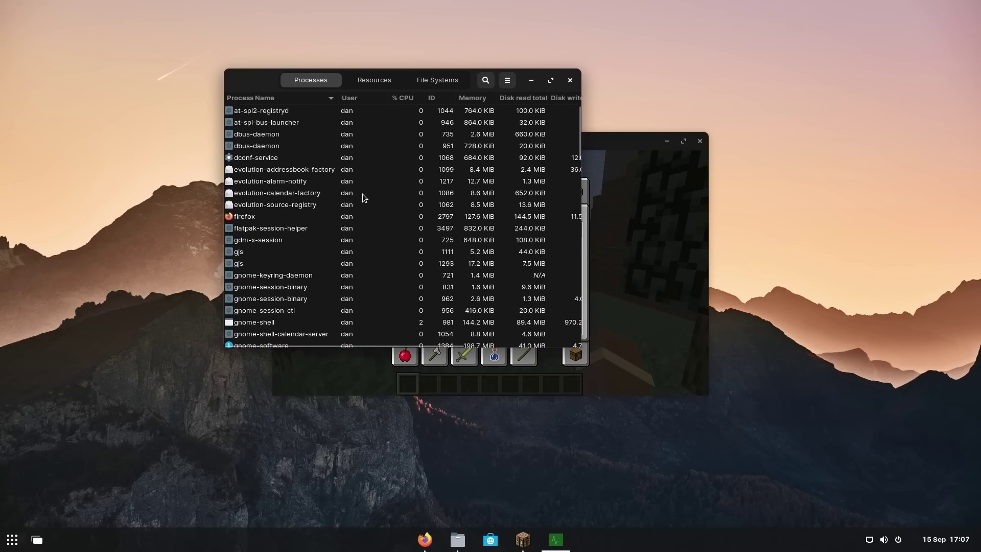
# Open and dismiss Firefox's dock menu, then scroll the System Monitor process list
pyautogui.scroll(-5, 272, 183)
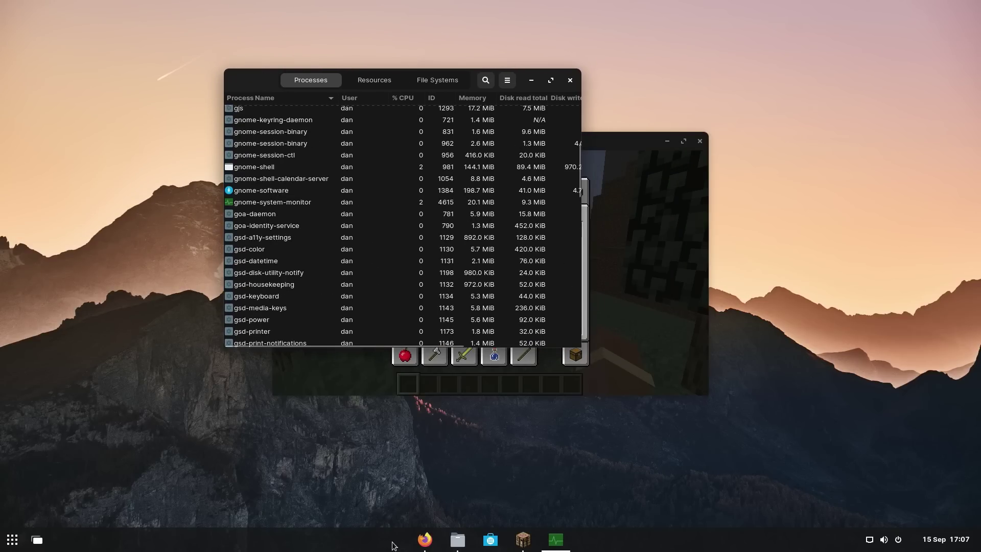
pyautogui.rightClick(414, 543)
pyautogui.click(407, 518)
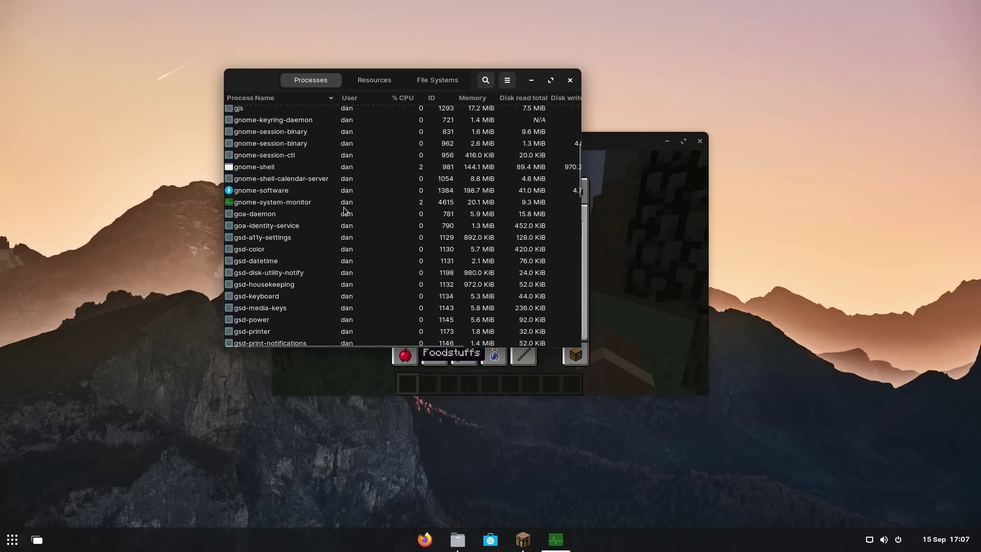
pyautogui.scroll(-5, 276, 233)
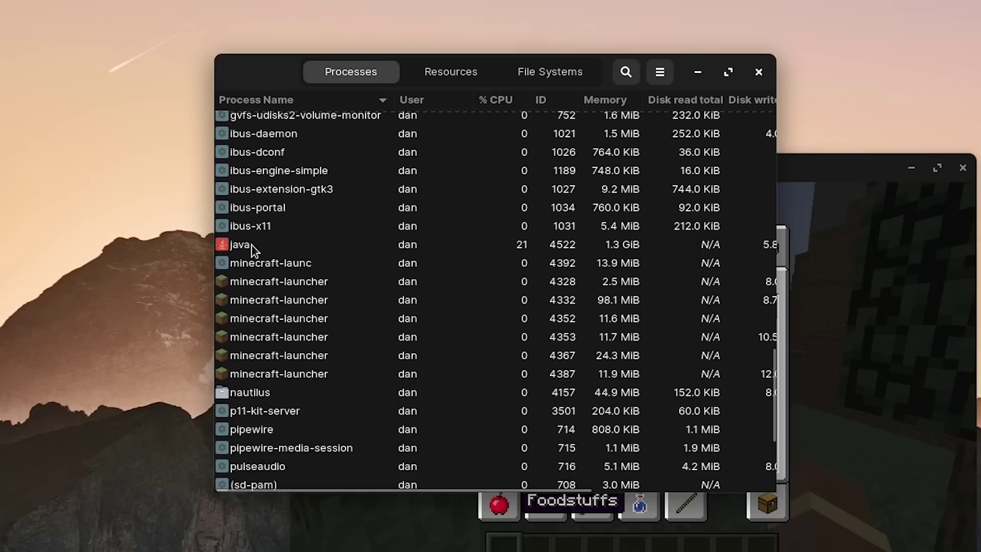
pyautogui.scroll(-3, 255, 250)
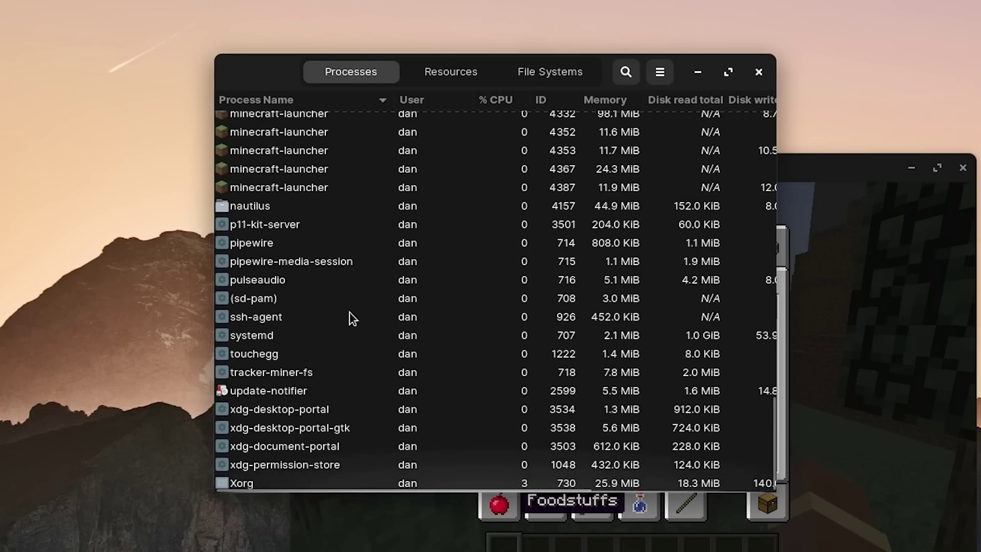
pyautogui.scroll(15, 351, 318)
# Close System Monitor and the creative inventory, returning to the game
pyautogui.scroll(5, 357, 334)
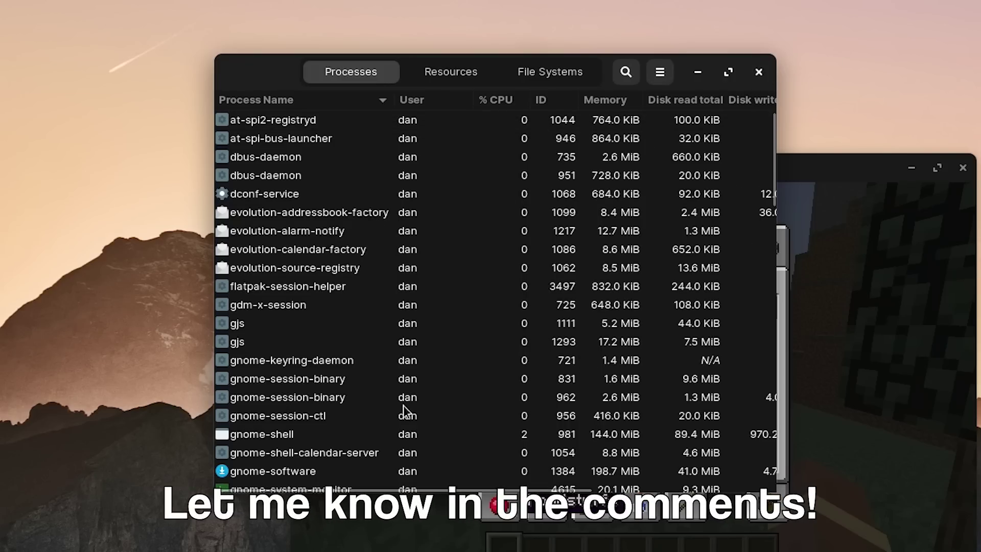
pyautogui.scroll(-15, 389, 353)
pyautogui.click(759, 71)
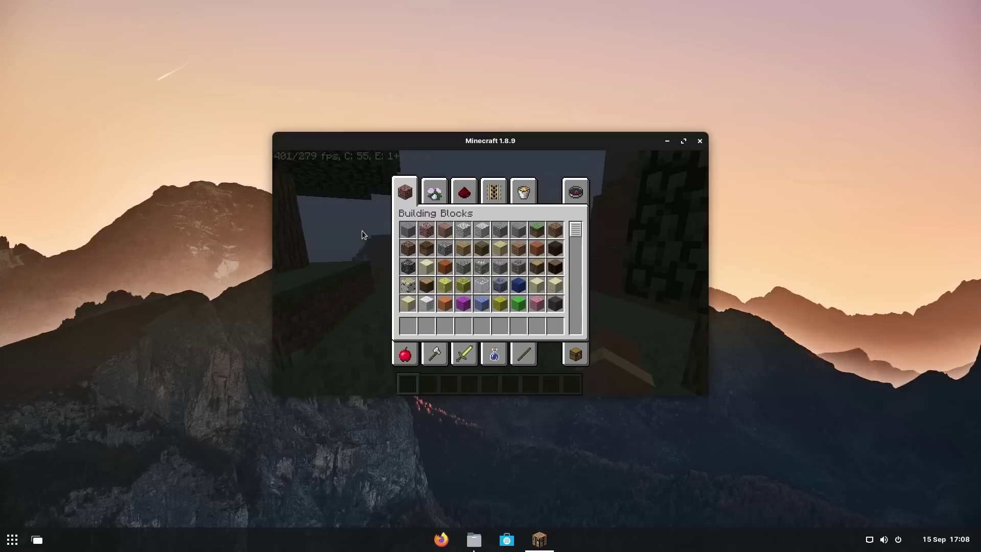
pyautogui.press('e')
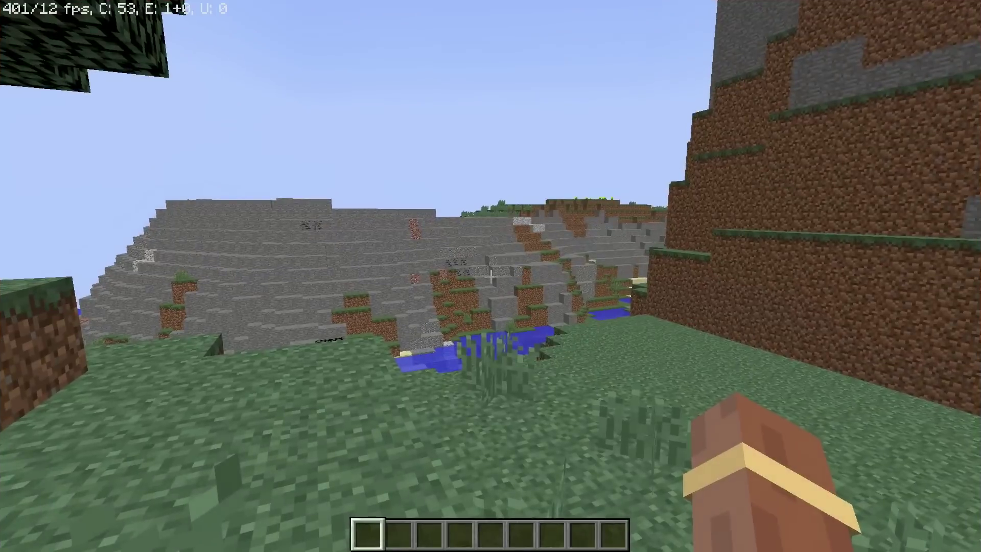
pyautogui.click(490, 273)
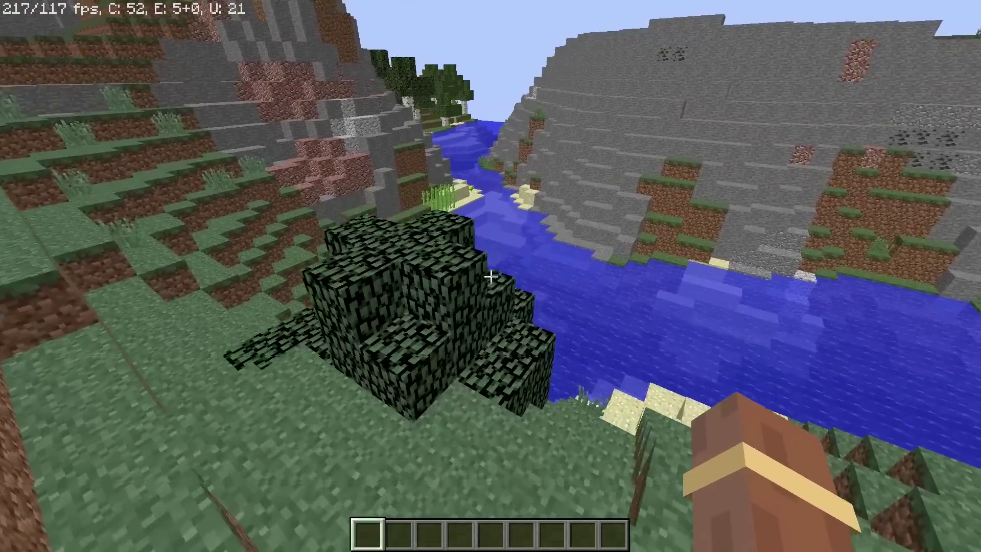
# Fly across the river and cliff toward the sheep plains and stone mountains
pyautogui.press('w')
pyautogui.press('w')
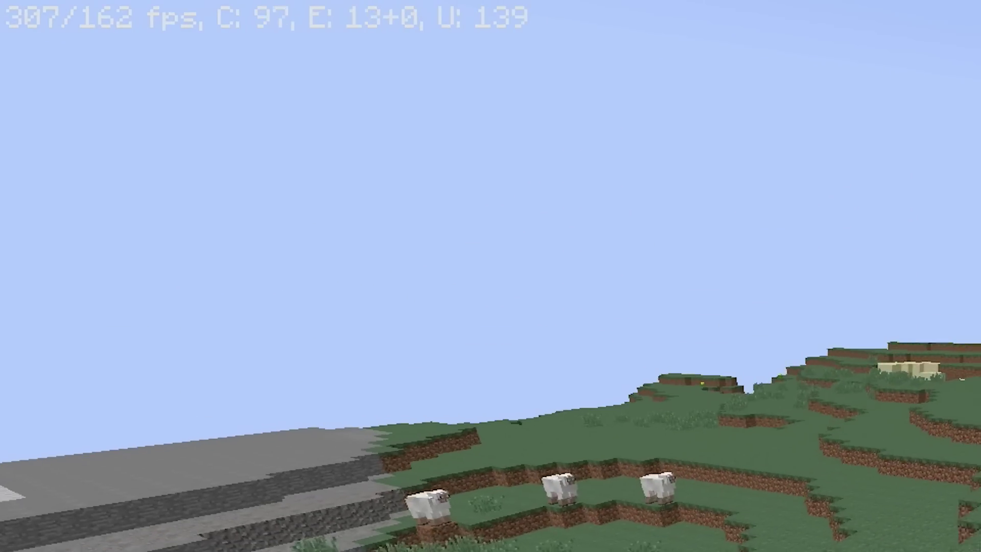
pyautogui.press('w')
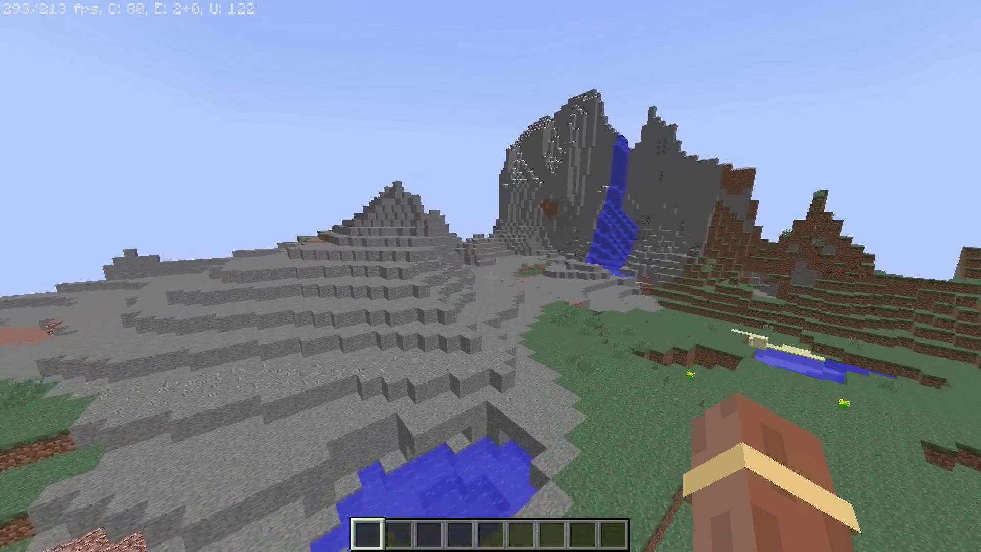
pyautogui.press('w')
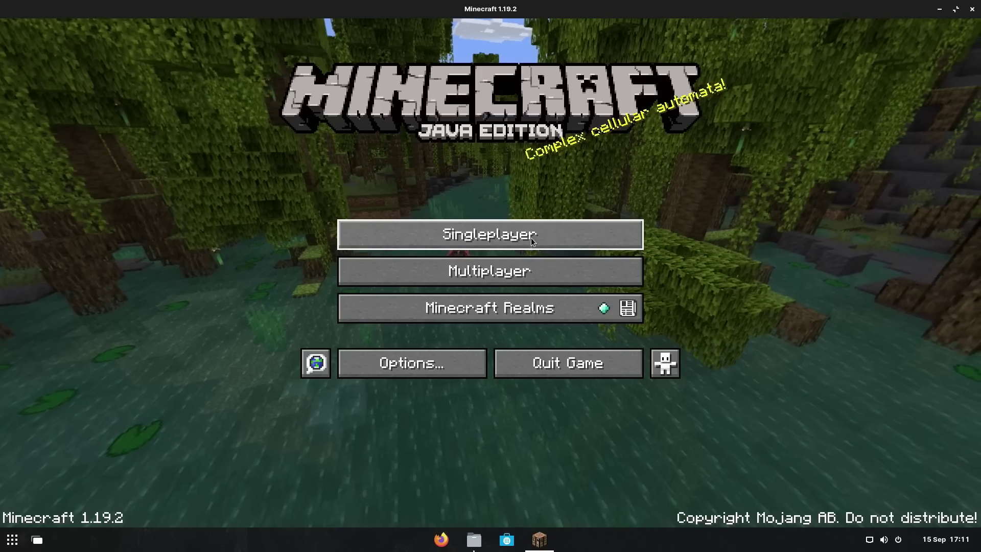
# Create a new singleplayer world with the game mode set to Creative
pyautogui.click(531, 238)
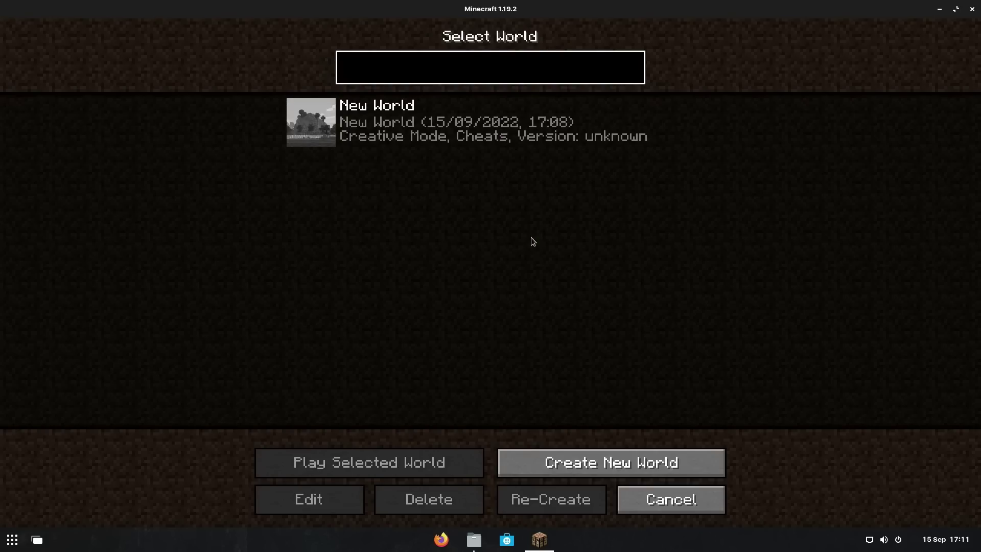
pyautogui.click(602, 468)
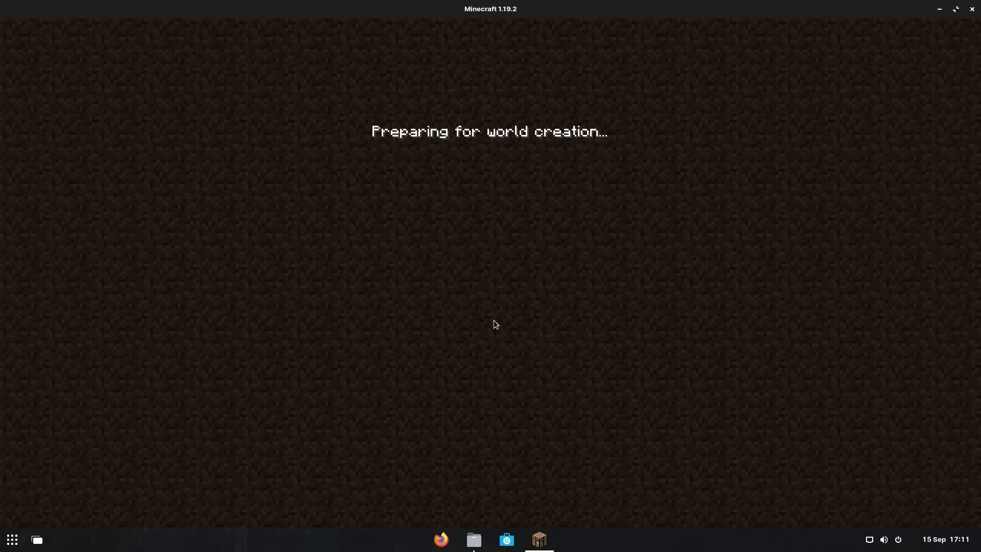
pyautogui.click(362, 184)
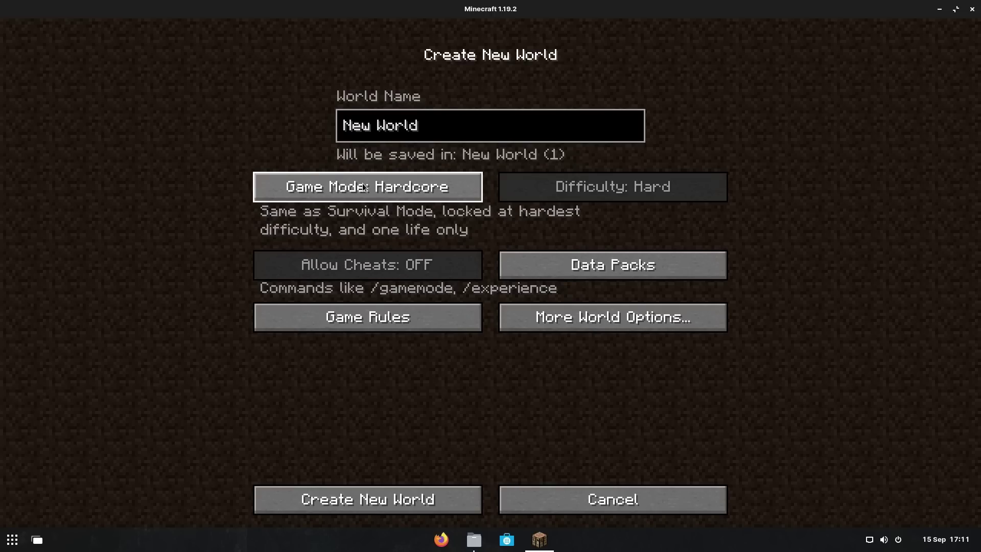
pyautogui.click(363, 184)
pyautogui.click(390, 495)
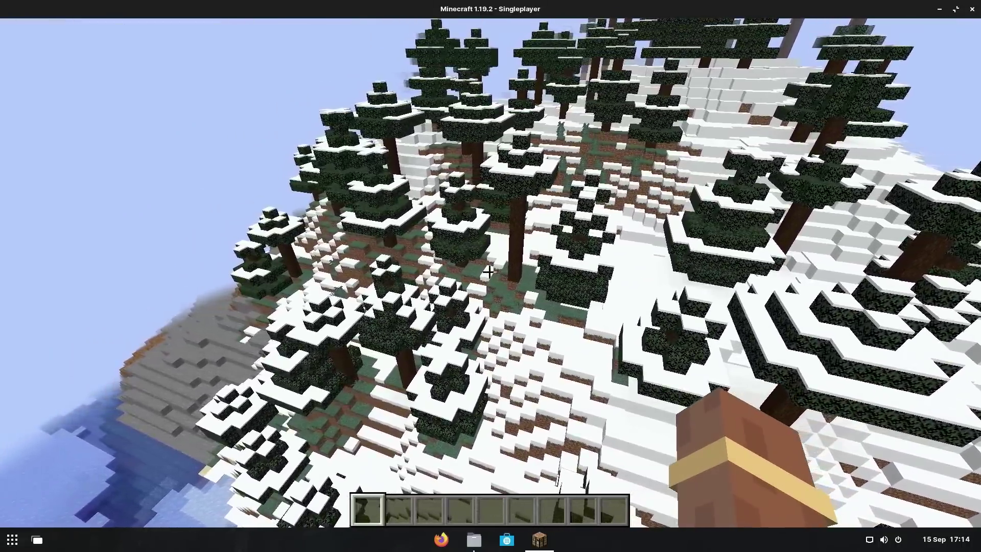
# Show the F3 debug overlay and fly east over the snowy taiga to the shore
pyautogui.press('F3')
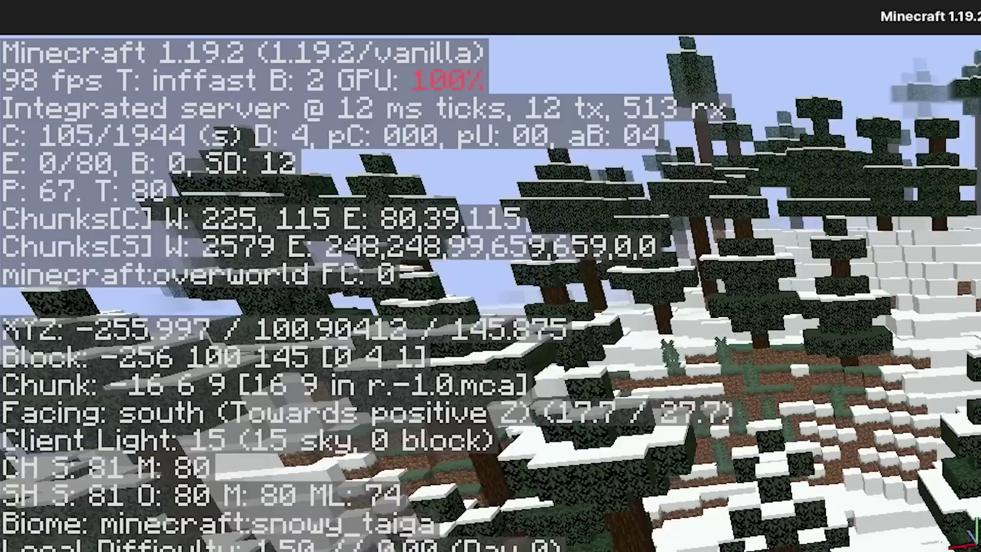
pyautogui.press('w')
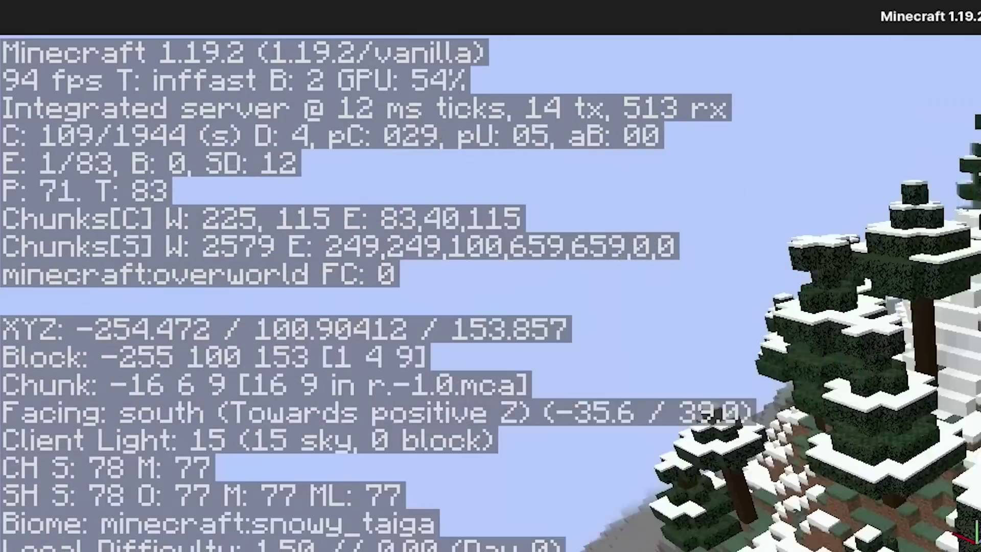
pyautogui.press('w')
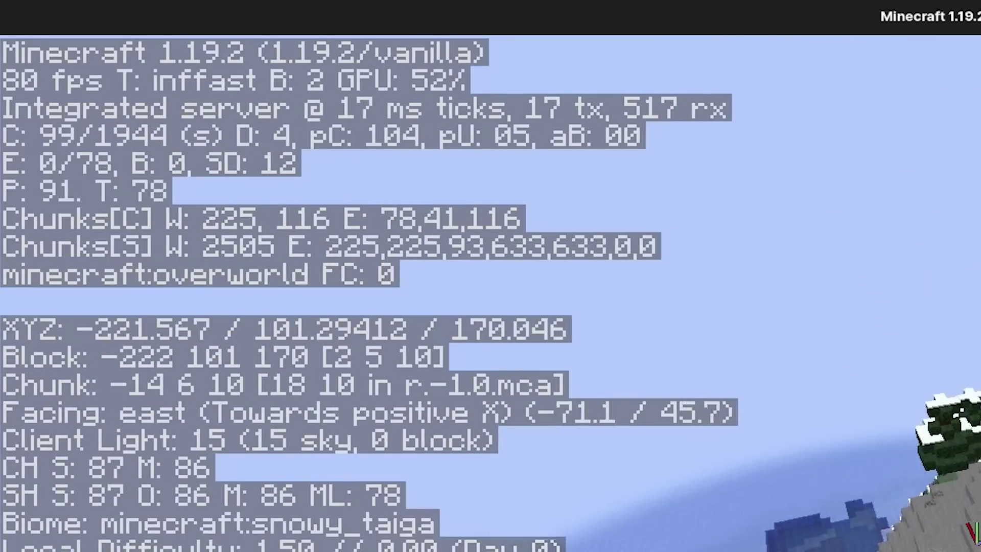
pyautogui.press('w')
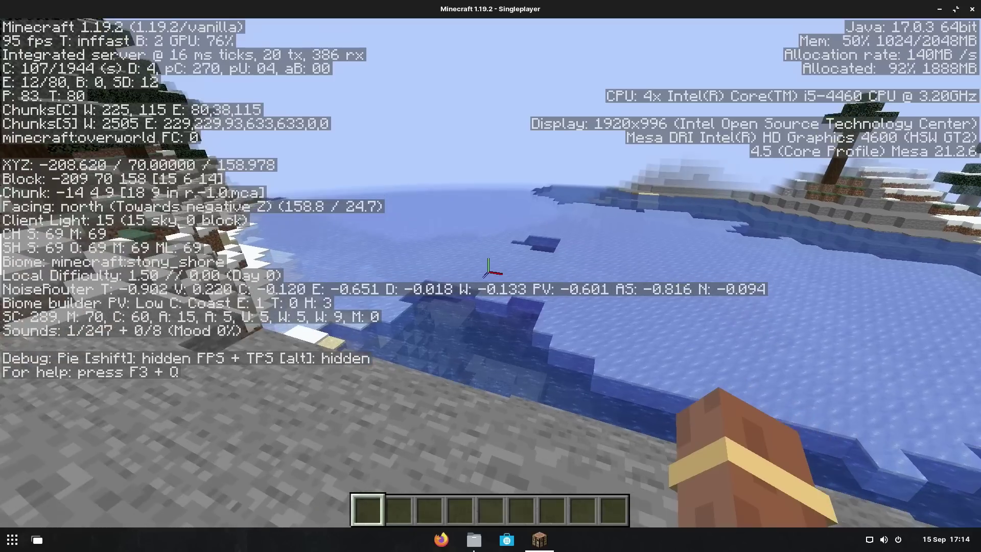
# Review the game's Video Settings and return to play
pyautogui.press('Escape')
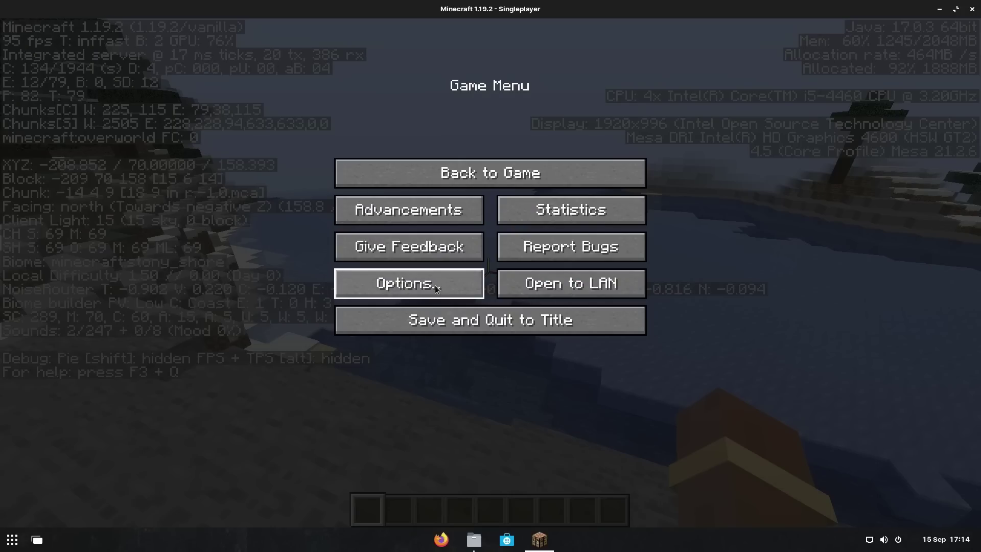
pyautogui.click(435, 285)
pyautogui.click(376, 220)
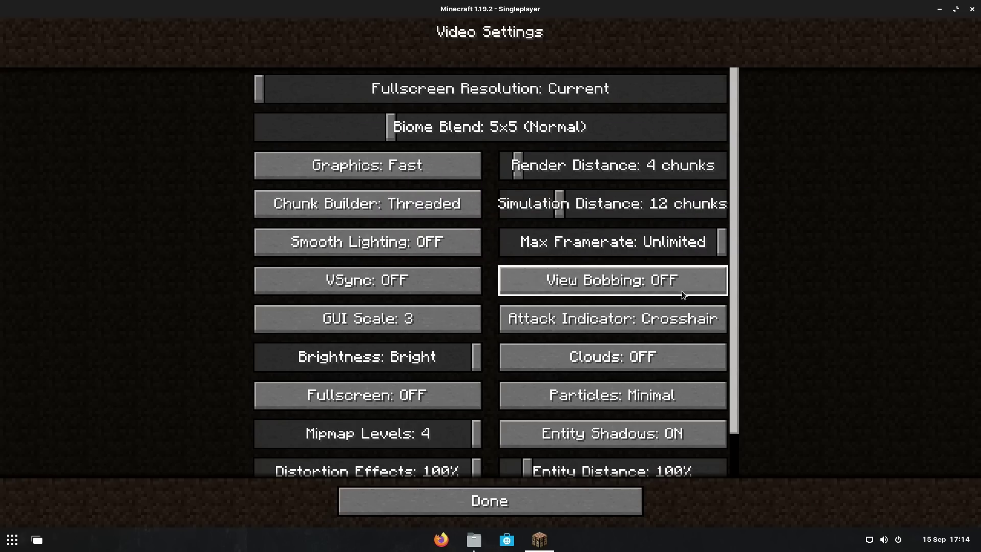
pyautogui.scroll(-2, 665, 286)
pyautogui.scroll(2, 613, 307)
pyautogui.press('Escape')
pyautogui.press('Escape')
pyautogui.press('Escape')
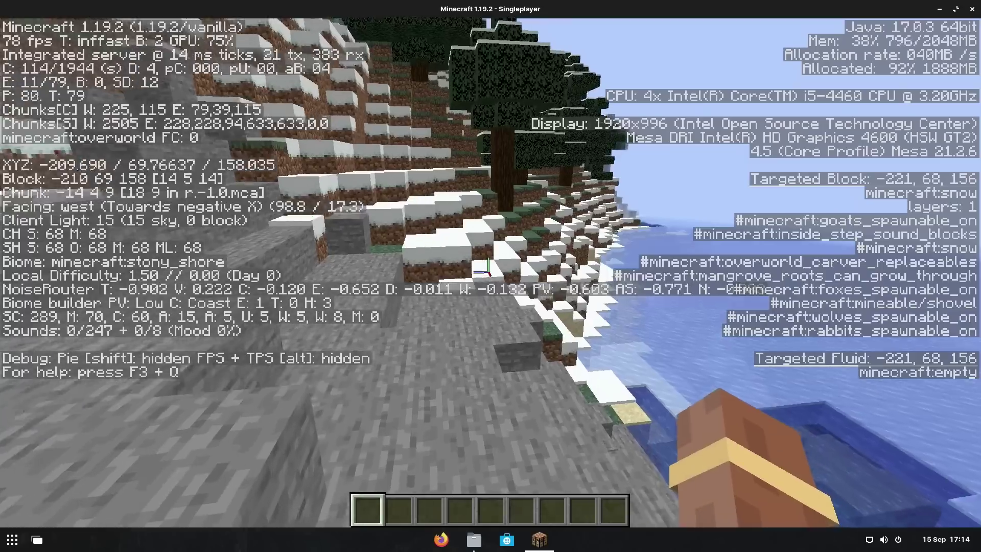
# Take a screenshot, go fullscreen, and fly over the stony shore and snowy forest toward the ocean
pyautogui.press('w')
pyautogui.press('w')
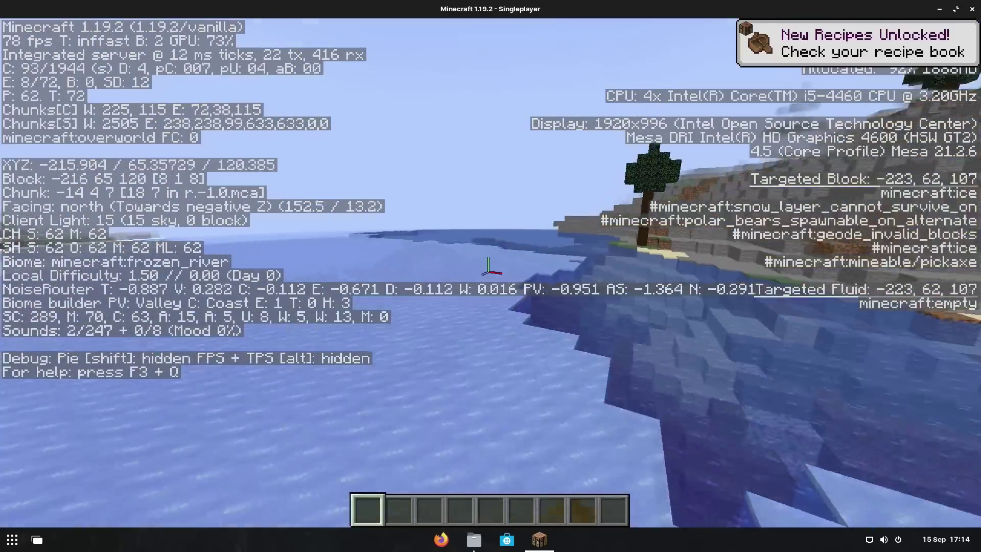
pyautogui.press('F2')
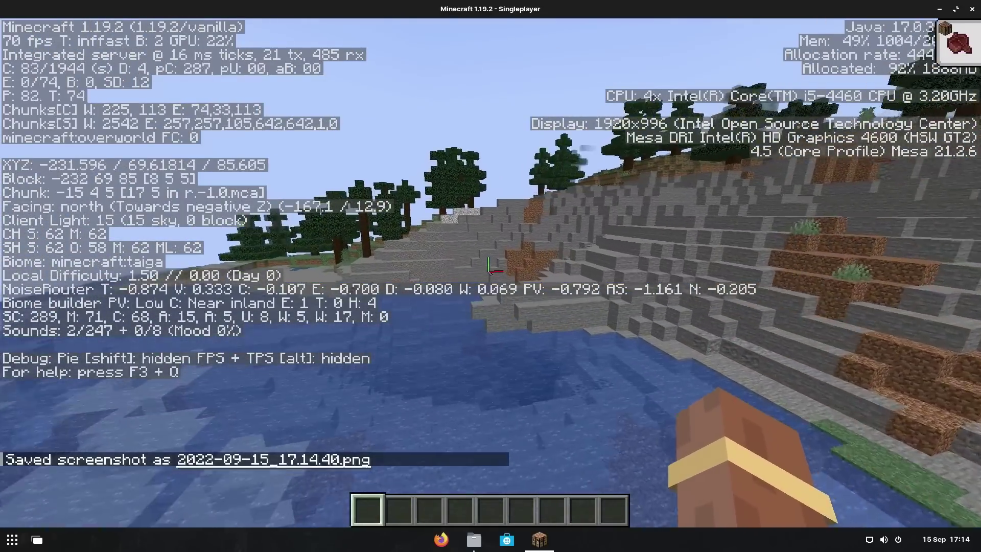
pyautogui.press('w')
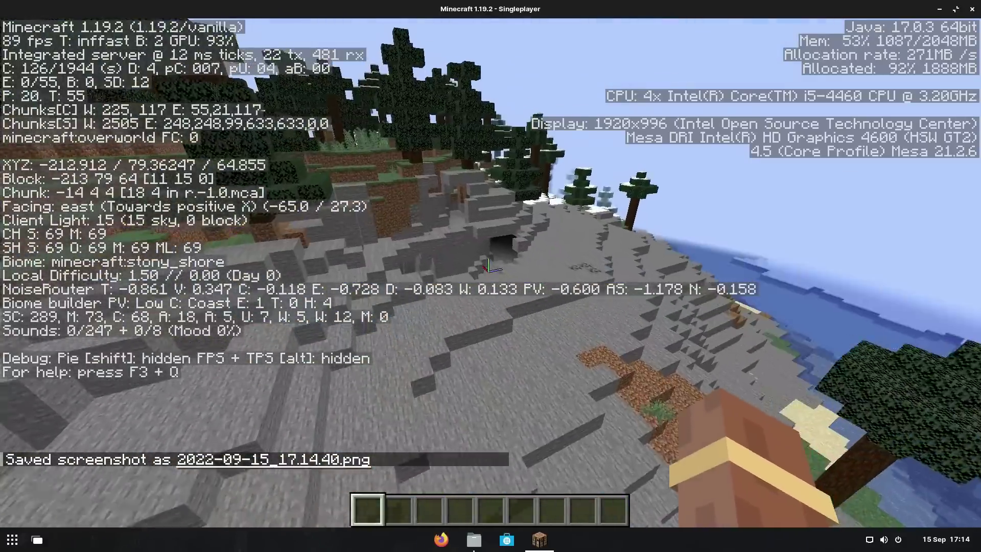
pyautogui.press('F11')
pyautogui.press('w')
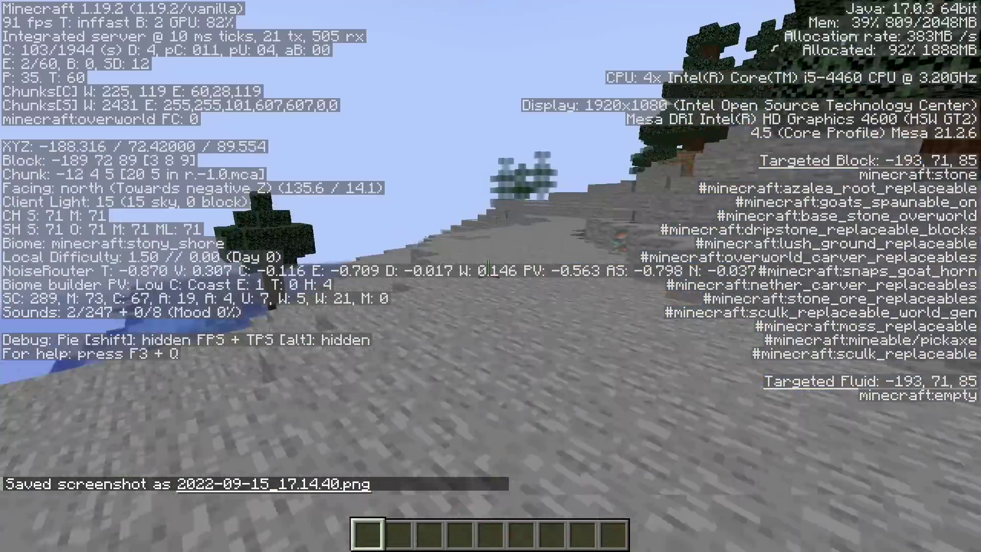
pyautogui.press('w')
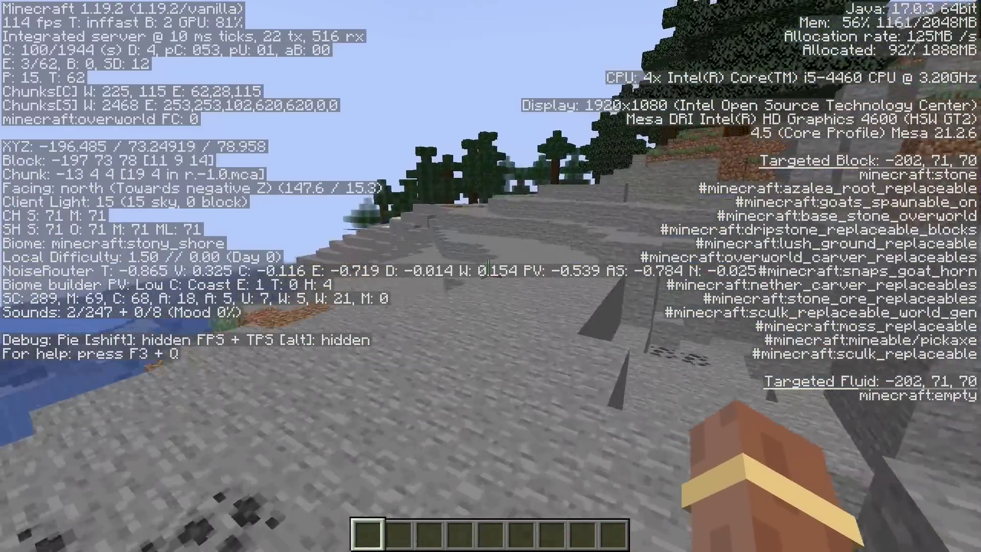
pyautogui.press('w')
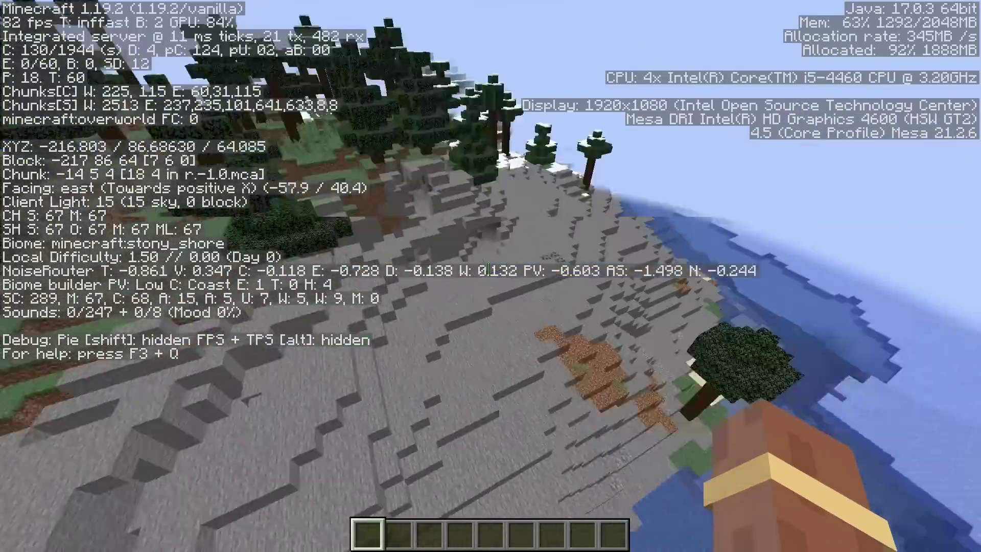
pyautogui.hotkey('w', 'd')
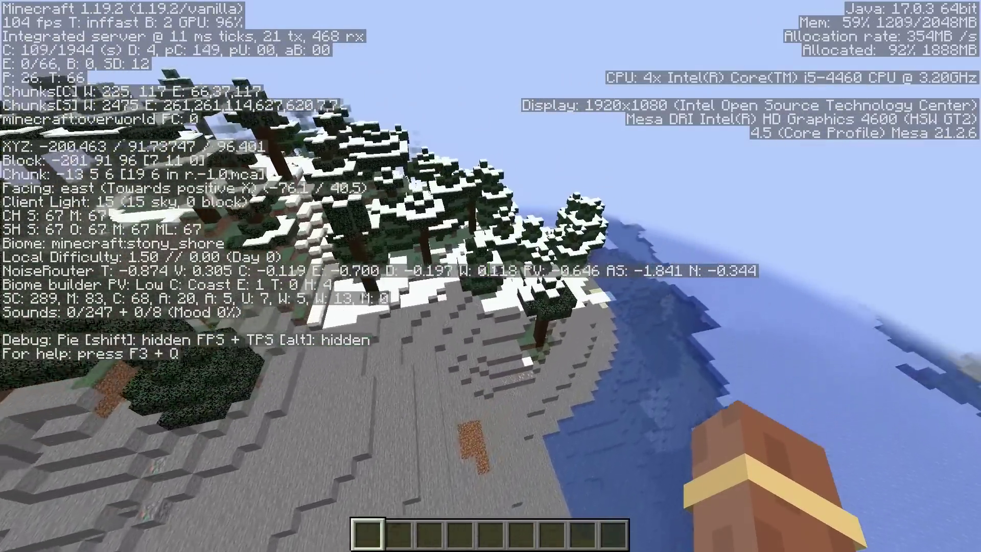
pyautogui.press('w')
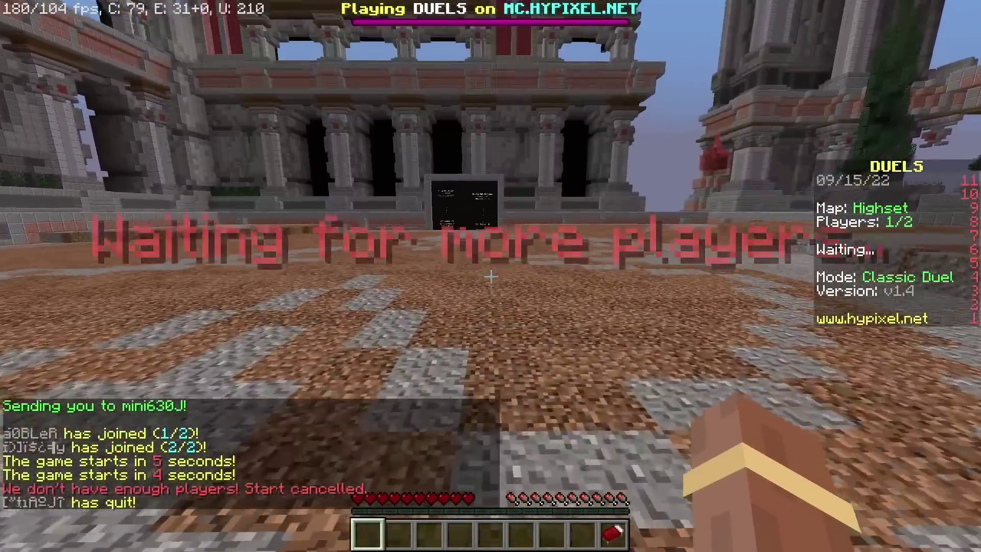
# Defeat the Highset opponent using the bow, fishing rod, and iron sword
pyautogui.press('w')
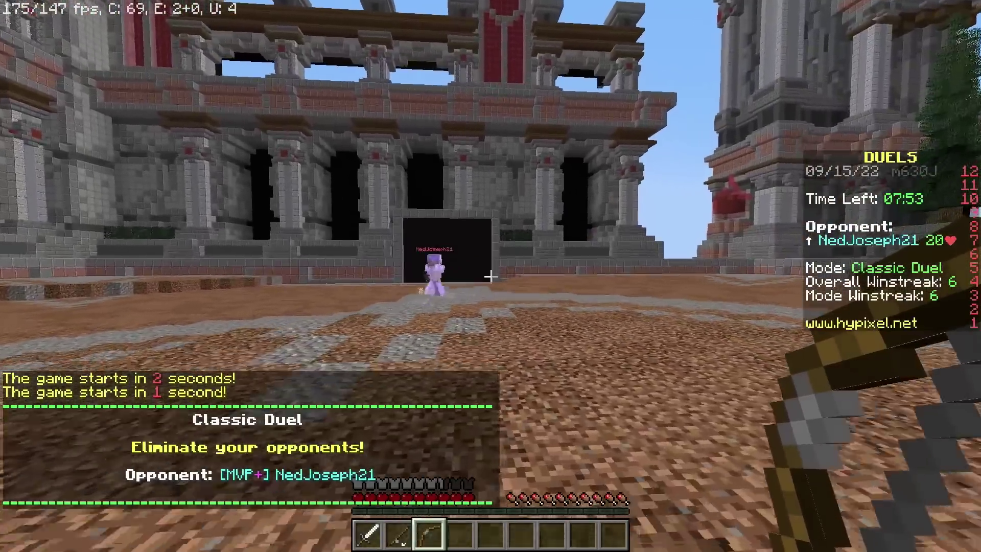
pyautogui.press('2')
pyautogui.press('3')
pyautogui.rightClick(490, 276)
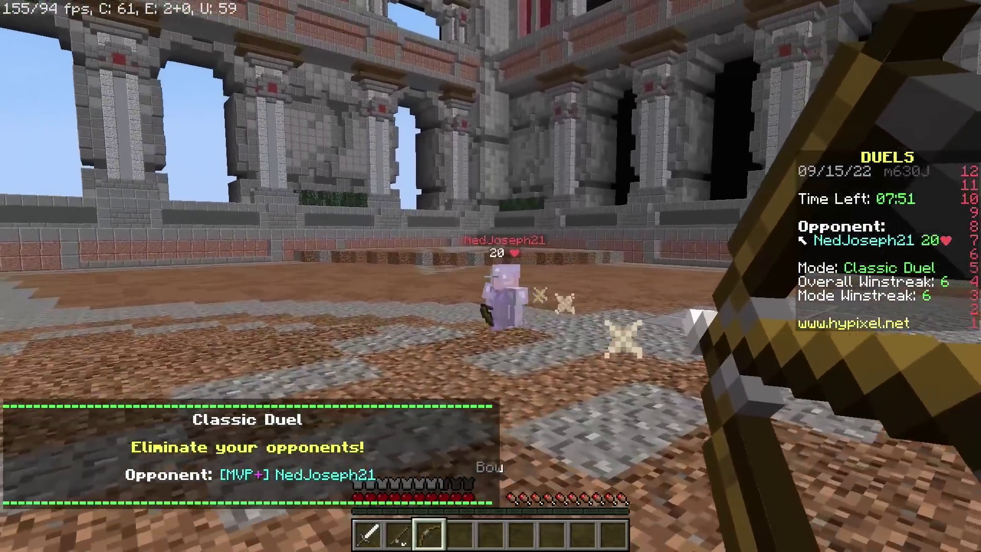
pyautogui.press('2')
pyautogui.rightClick(490, 276)
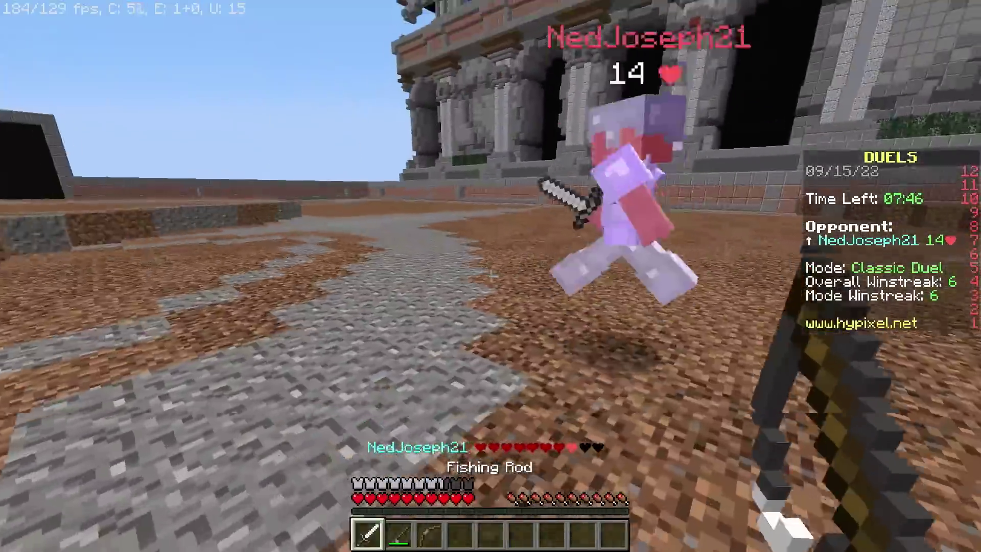
pyautogui.rightClick(491, 276)
pyautogui.rightClick(490, 276)
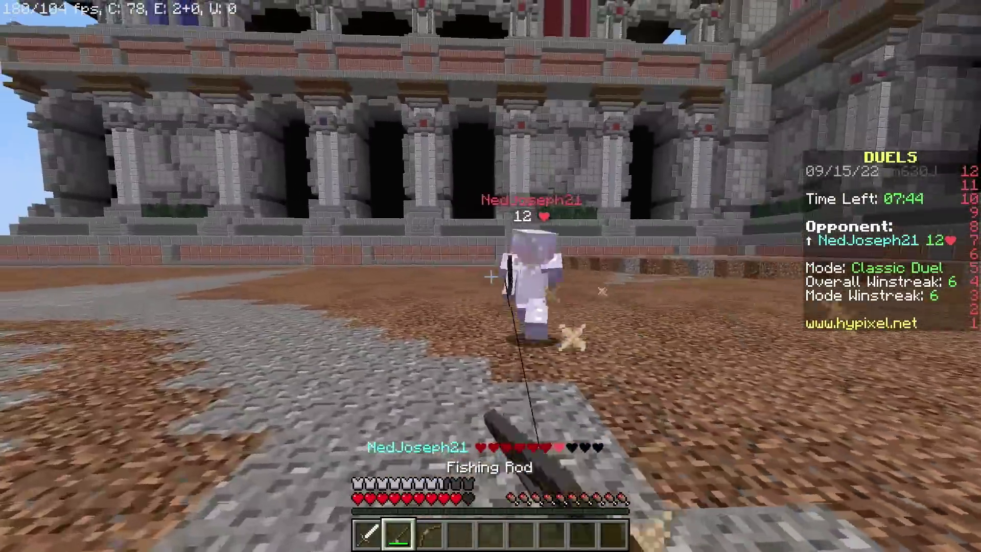
pyautogui.press('1')
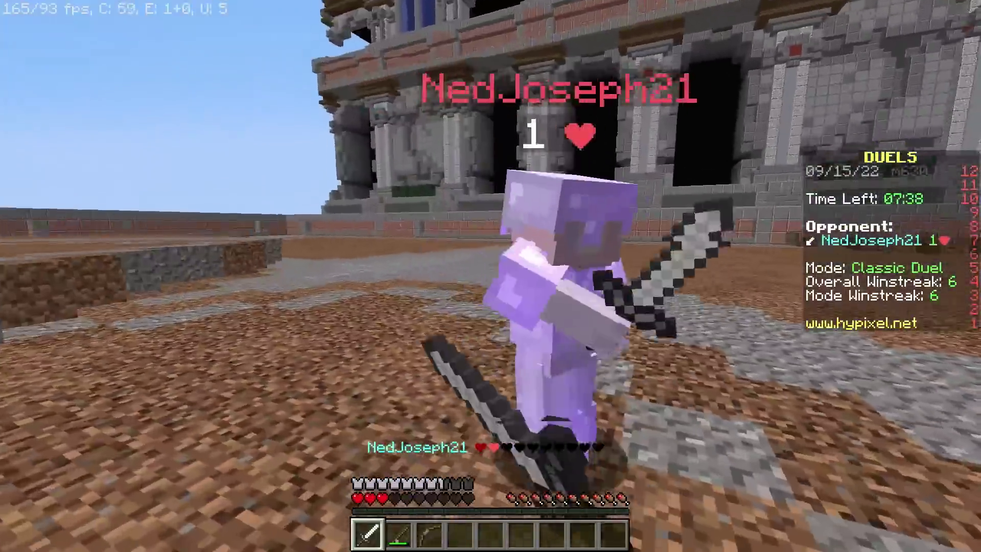
pyautogui.click(491, 276)
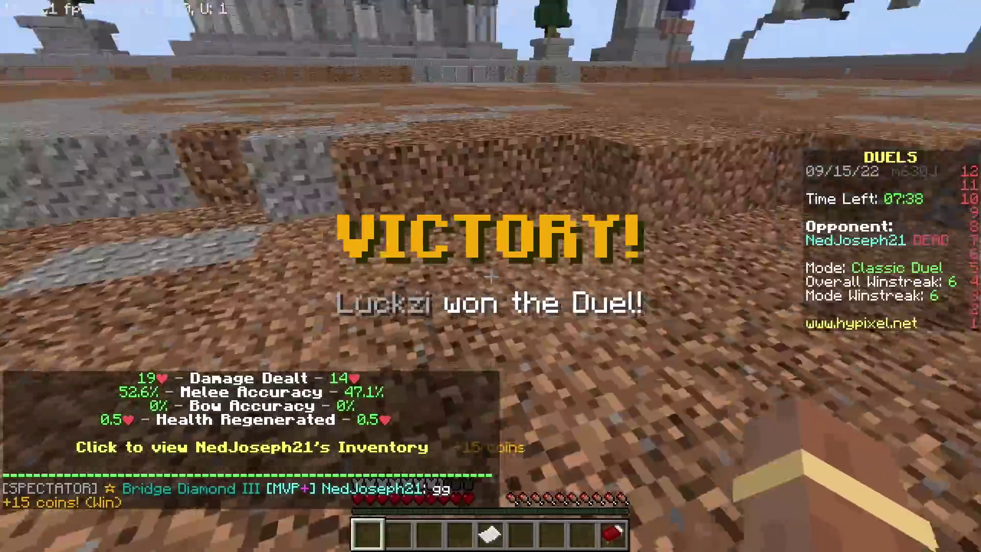
# Use the Play Again item to queue another duel
pyautogui.press('6')
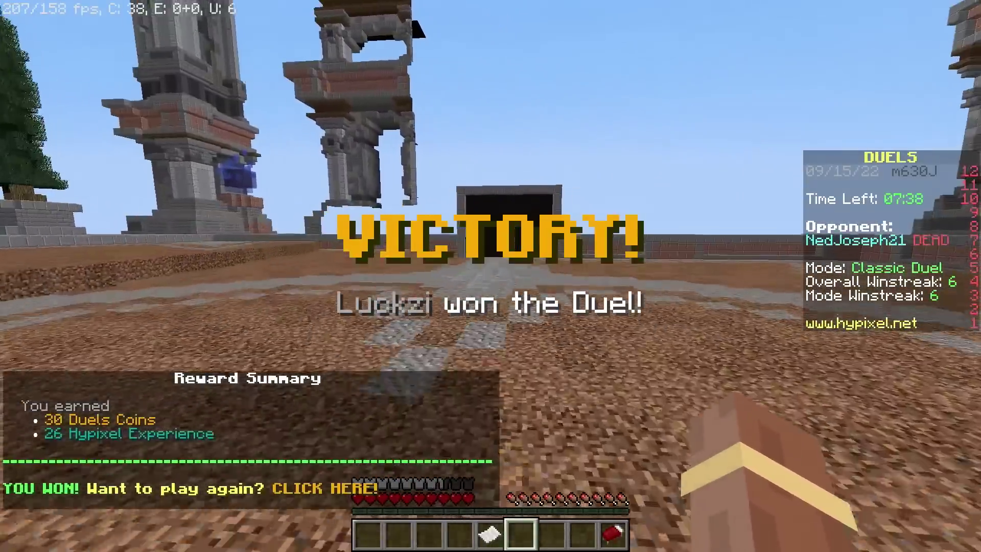
pyautogui.press('5')
pyautogui.rightClick(491, 276)
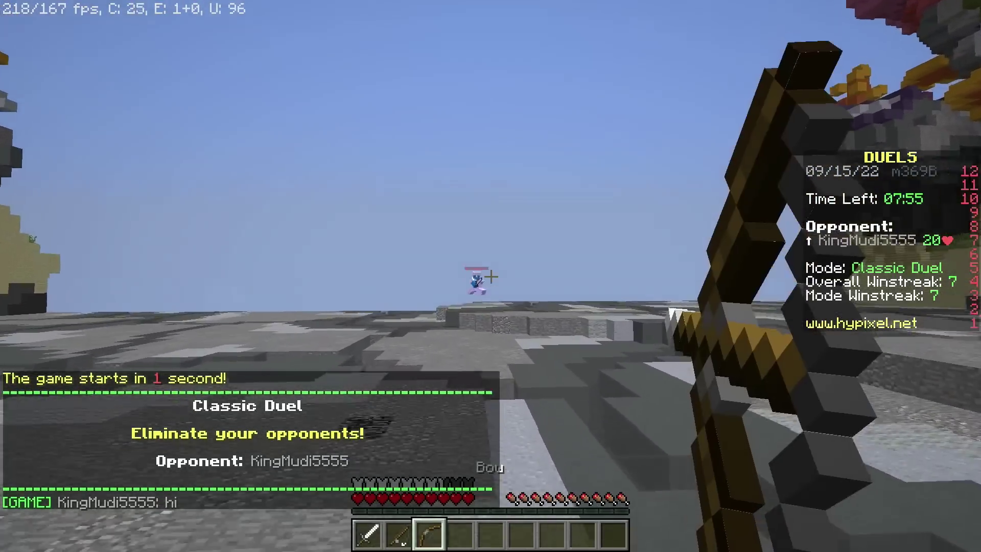
# Shoot three arrows, then combo the Reef opponent with rod and sword down to 3 health
pyautogui.rightClick(490, 276)
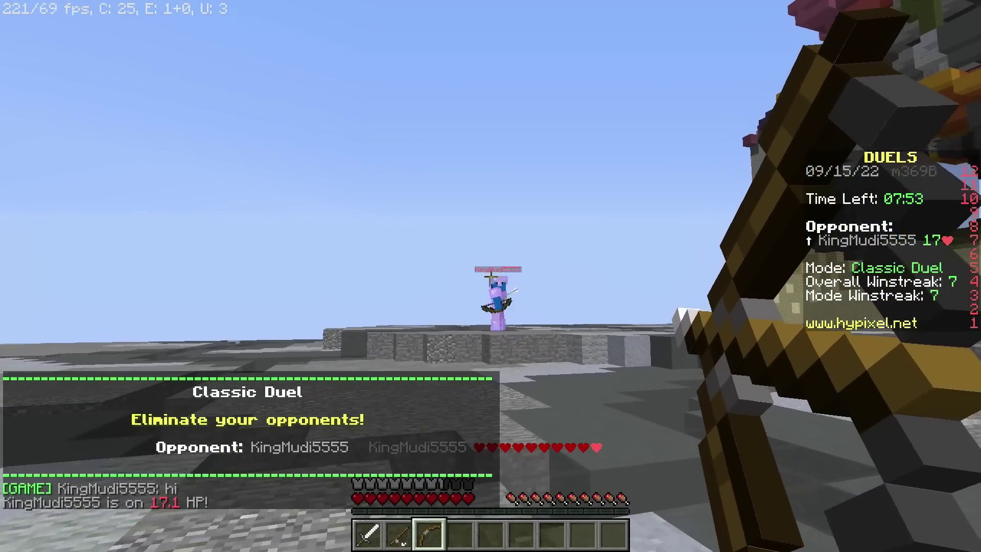
pyautogui.rightClick(490, 276)
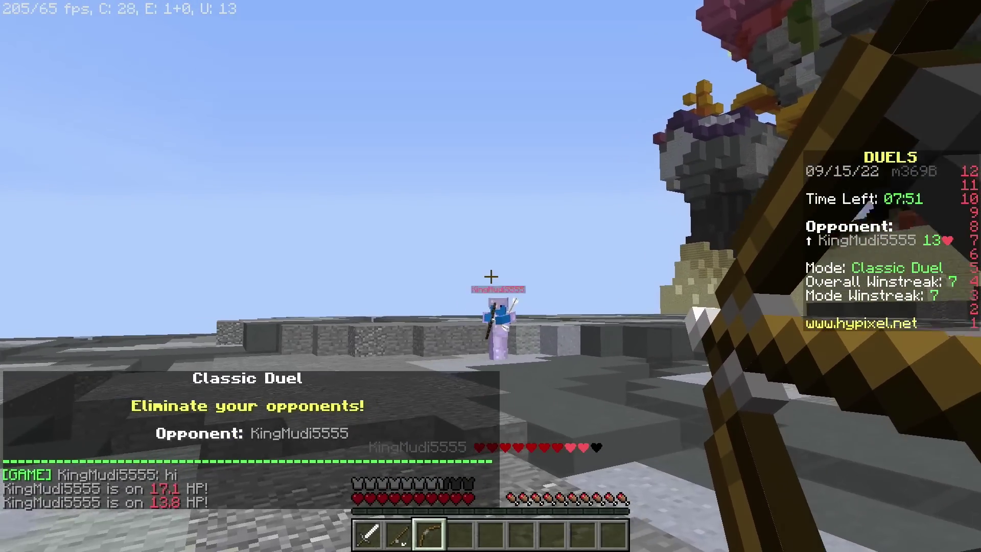
pyautogui.rightClick(491, 276)
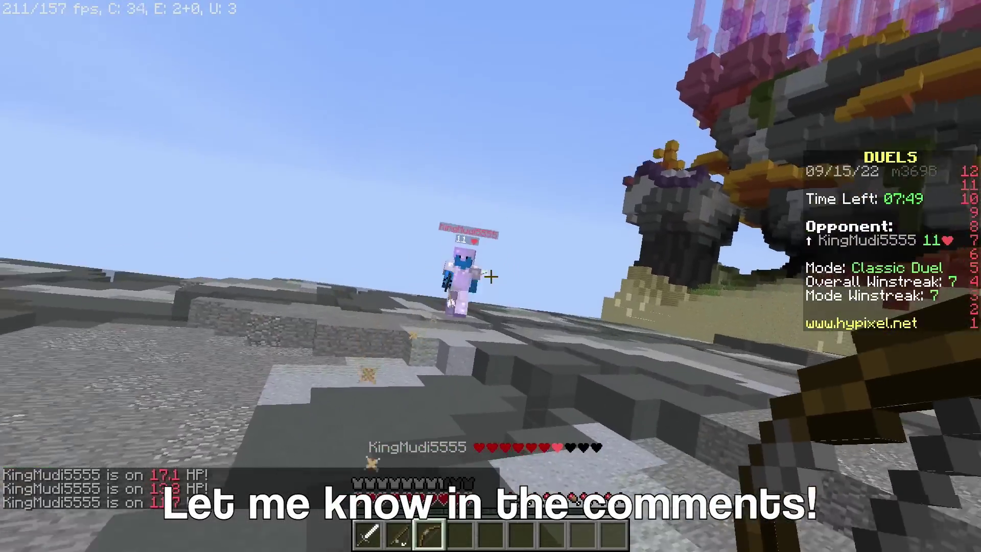
pyautogui.press('2')
pyautogui.rightClick(490, 276)
pyautogui.press('1')
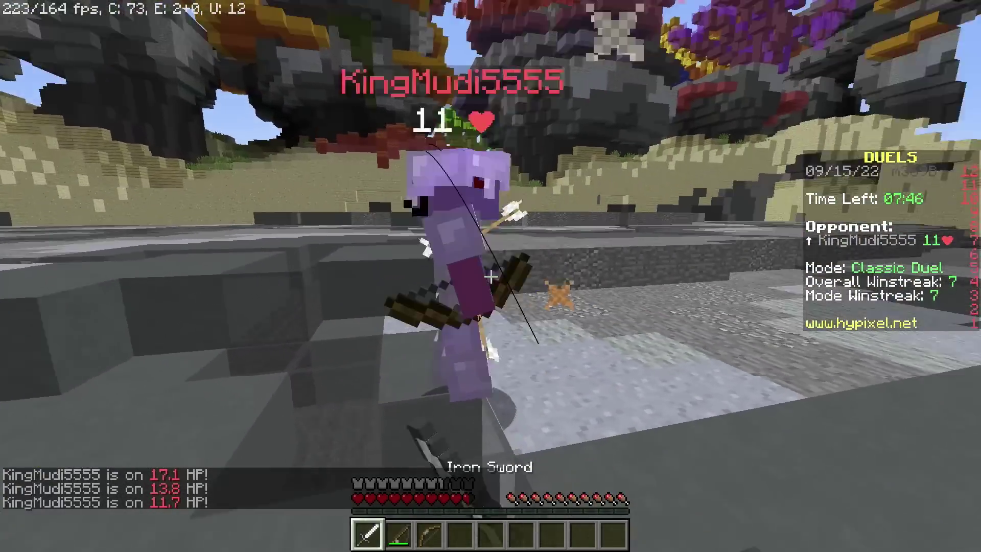
pyautogui.click(491, 276)
pyautogui.press('2')
pyautogui.rightClick(491, 276)
pyautogui.press('1')
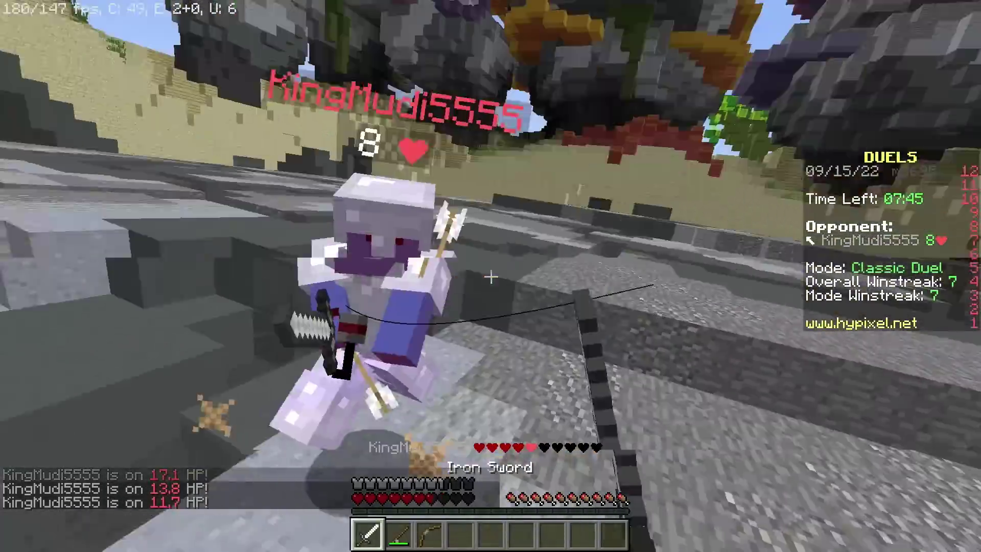
pyautogui.click(491, 276)
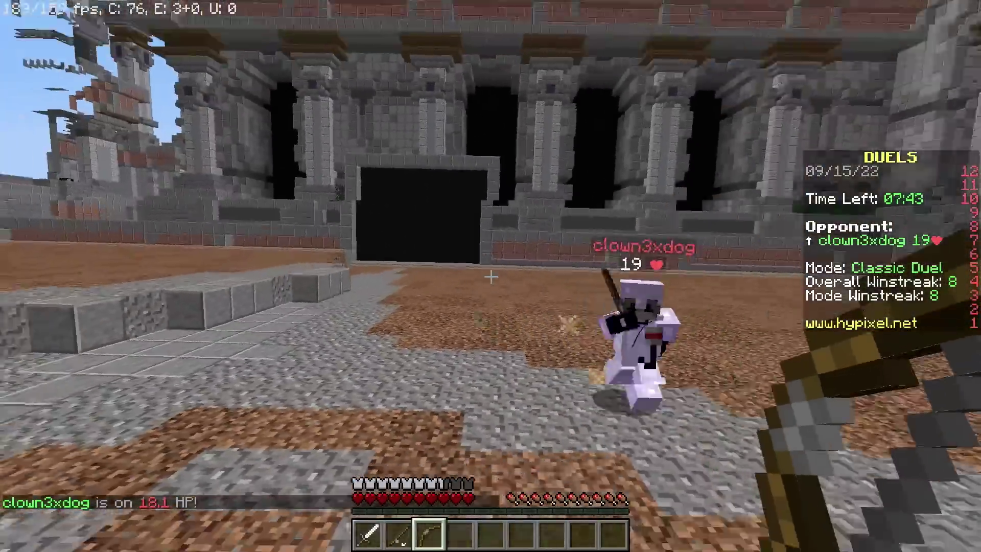
# Finish the next opponent with the iron sword and select the lobby-return item
pyautogui.press('1')
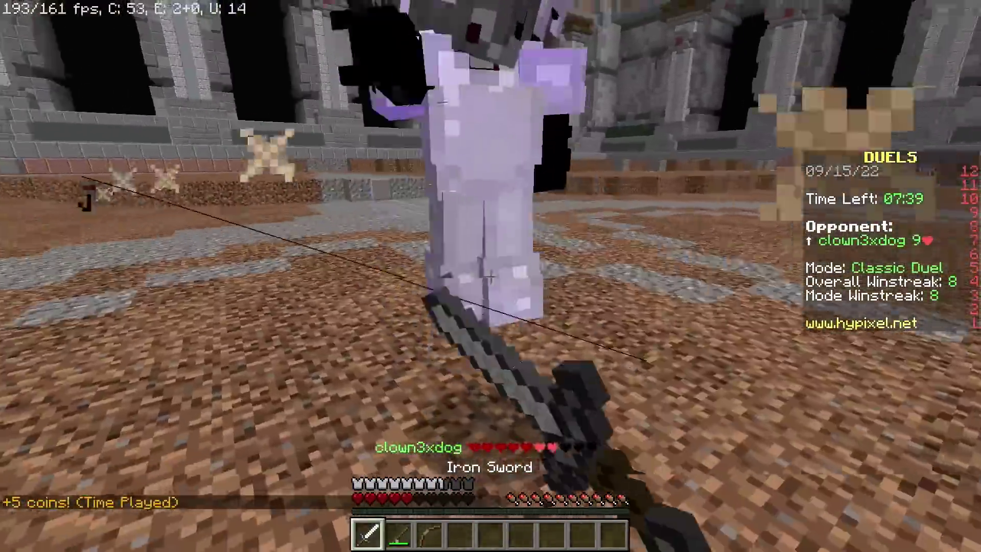
pyautogui.click(490, 276)
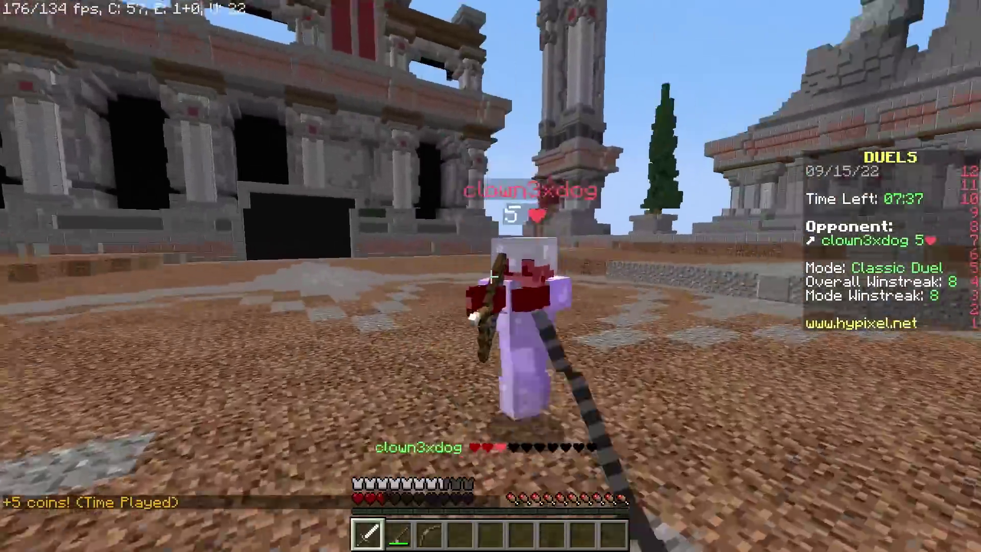
pyautogui.click(491, 276)
pyautogui.press('2')
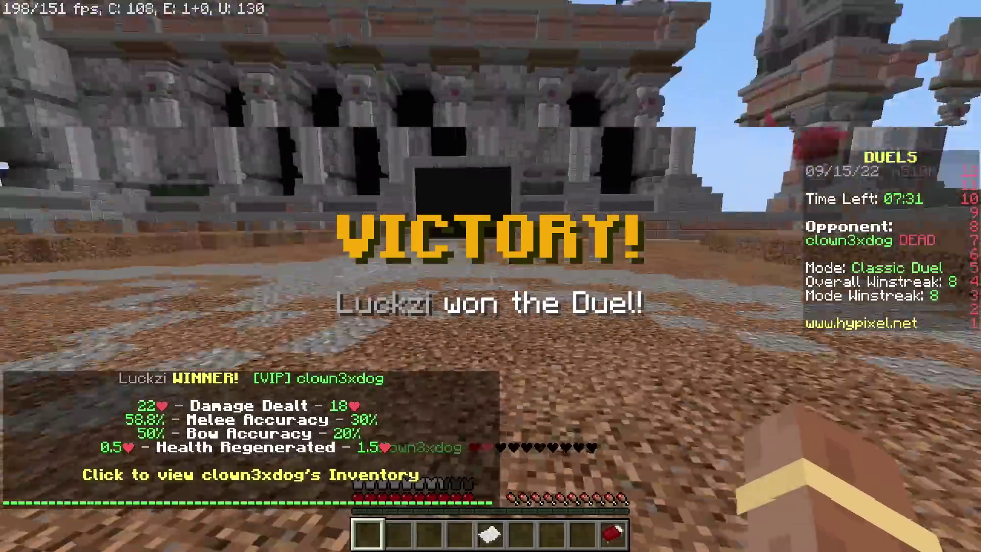
pyautogui.press('9')
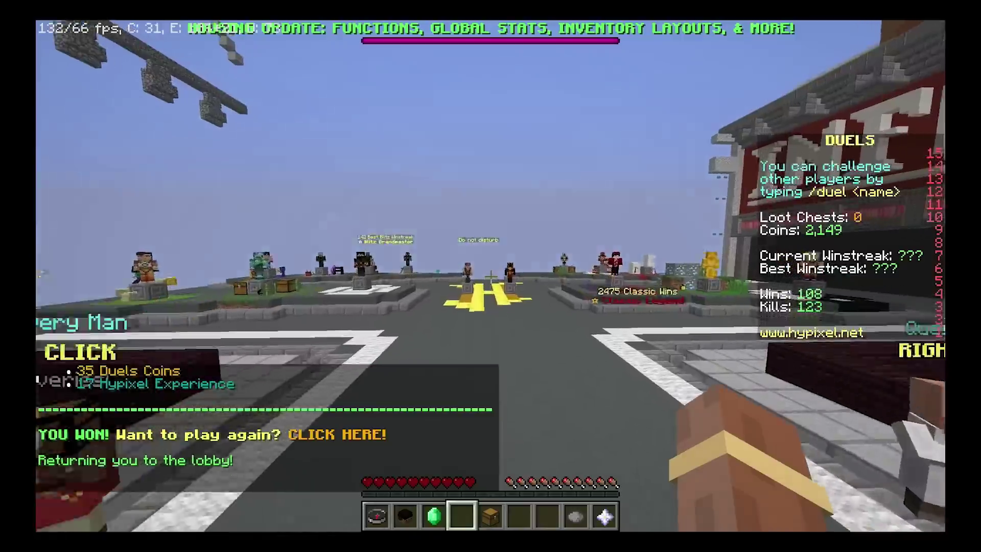
# Switch to front-facing third-person view and walk around the Duels lobby spawn
pyautogui.press('F5')
pyautogui.press('F5')
pyautogui.press('4')
pyautogui.press('w')
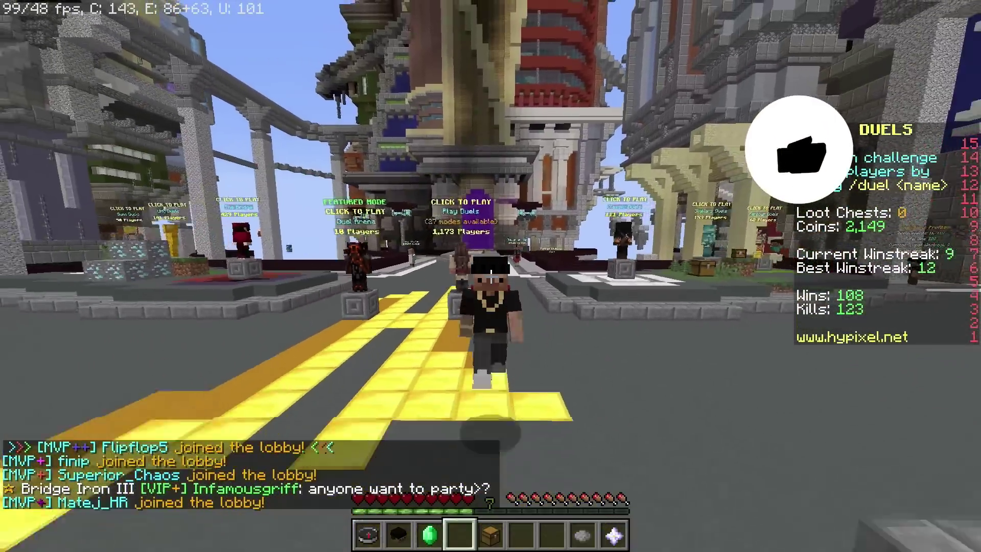
pyautogui.press('w')
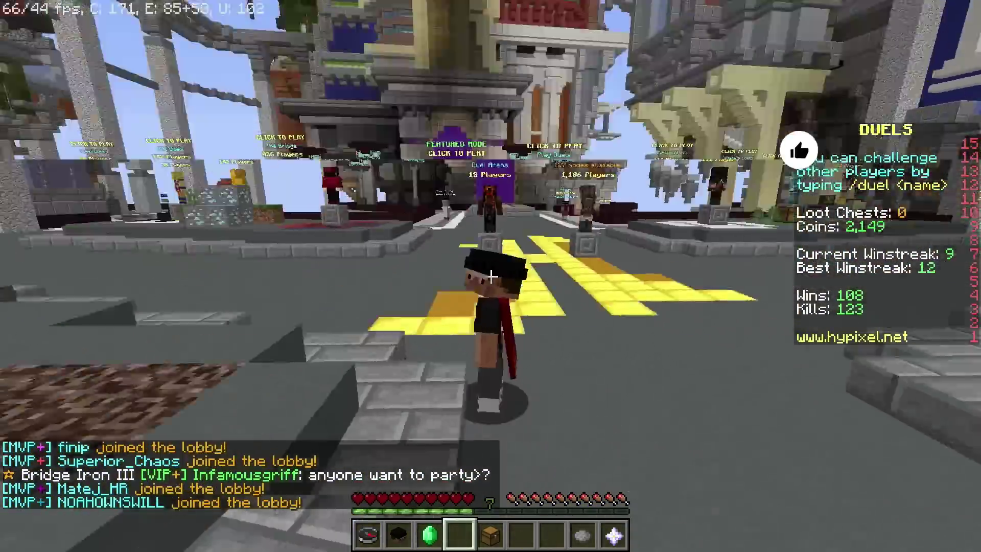
pyautogui.press('w')
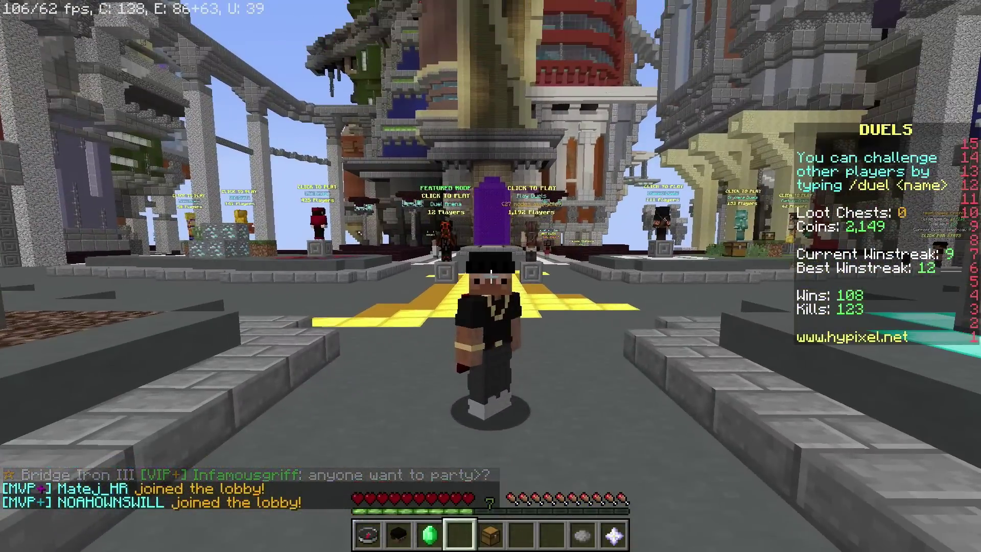